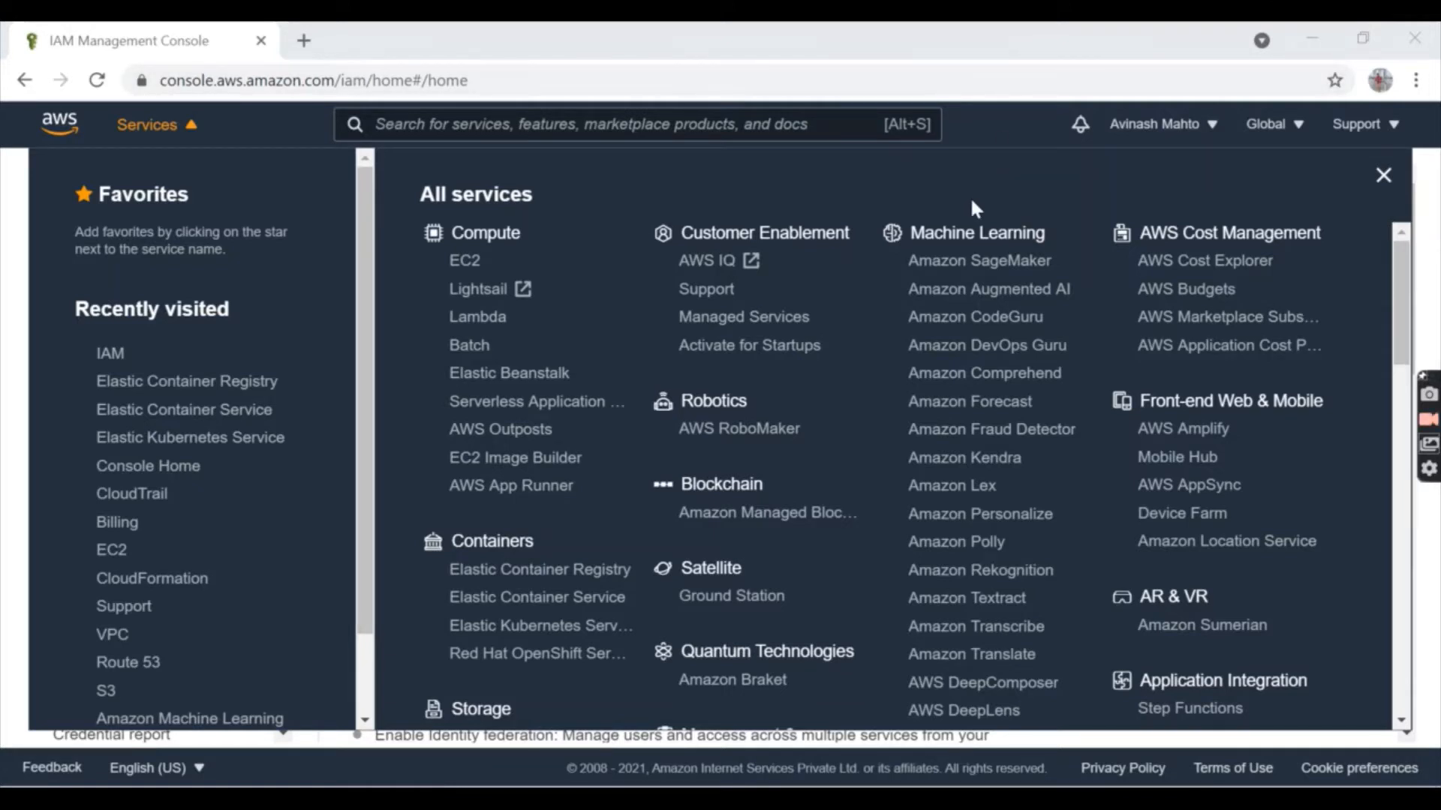
In IAM, start adding a user named eksadmin with programmatic access and AWS Management Console access.
{"action": "left_click", "coordinate": [111, 351]}
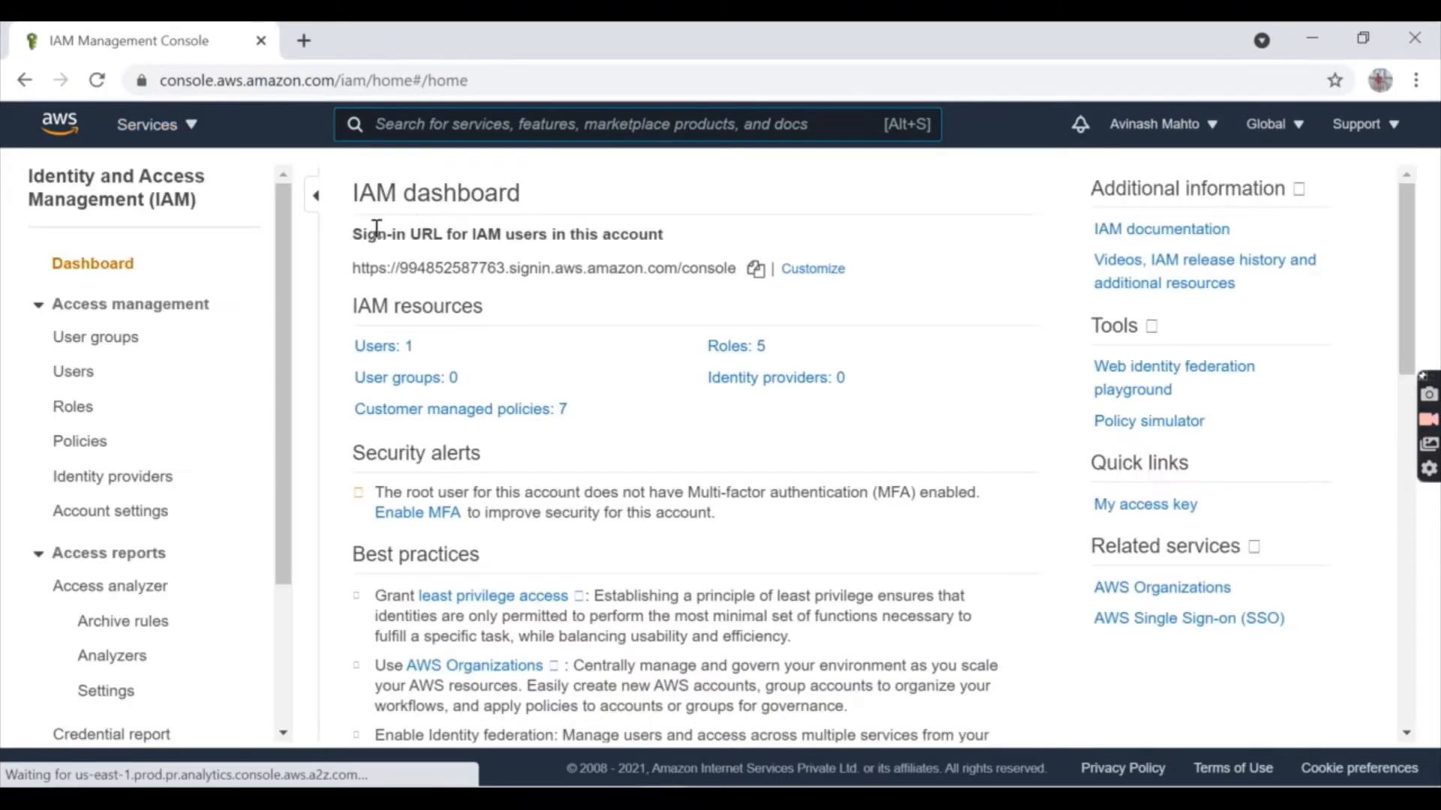
{"action": "left_click", "coordinate": [73, 372]}
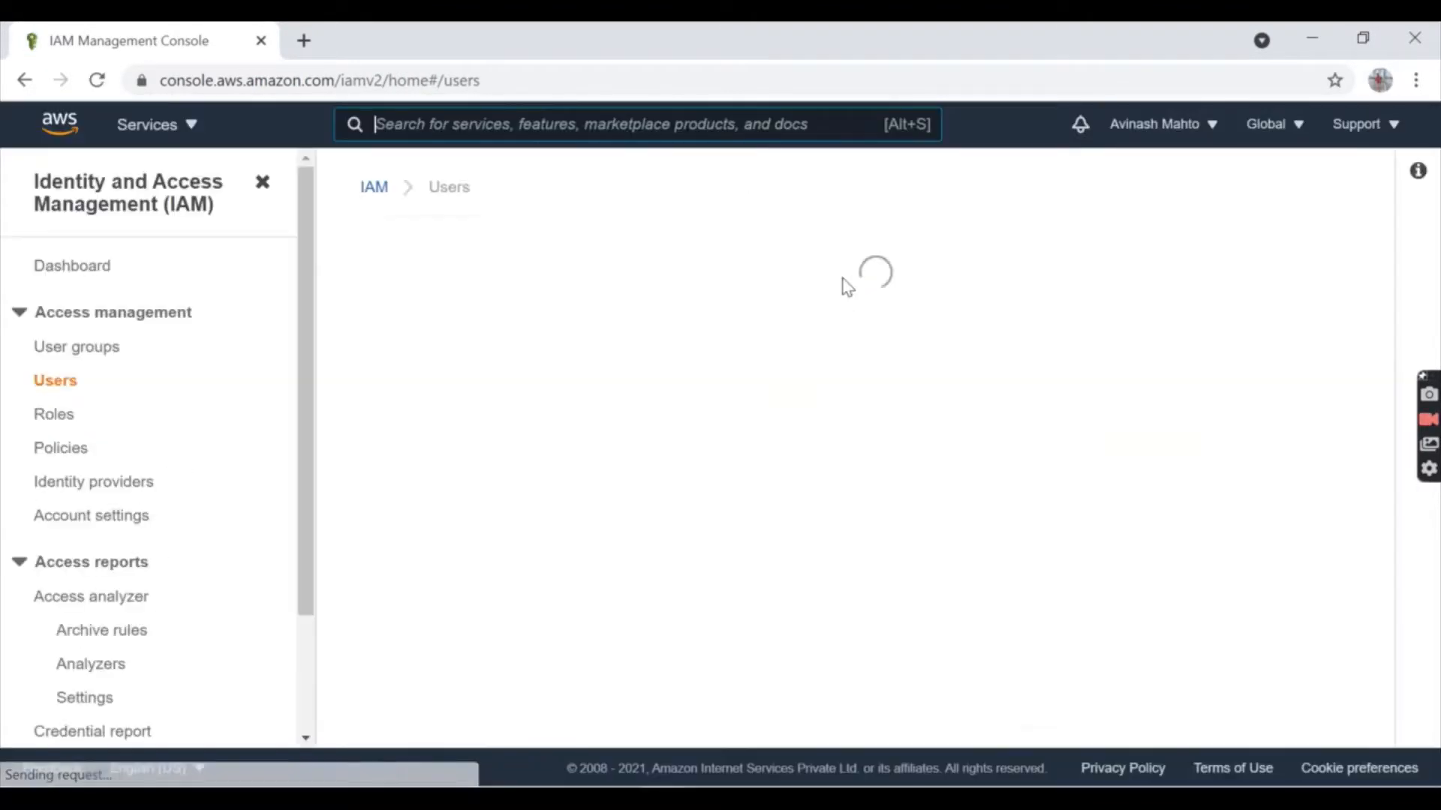
{"action": "left_click", "coordinate": [1251, 257]}
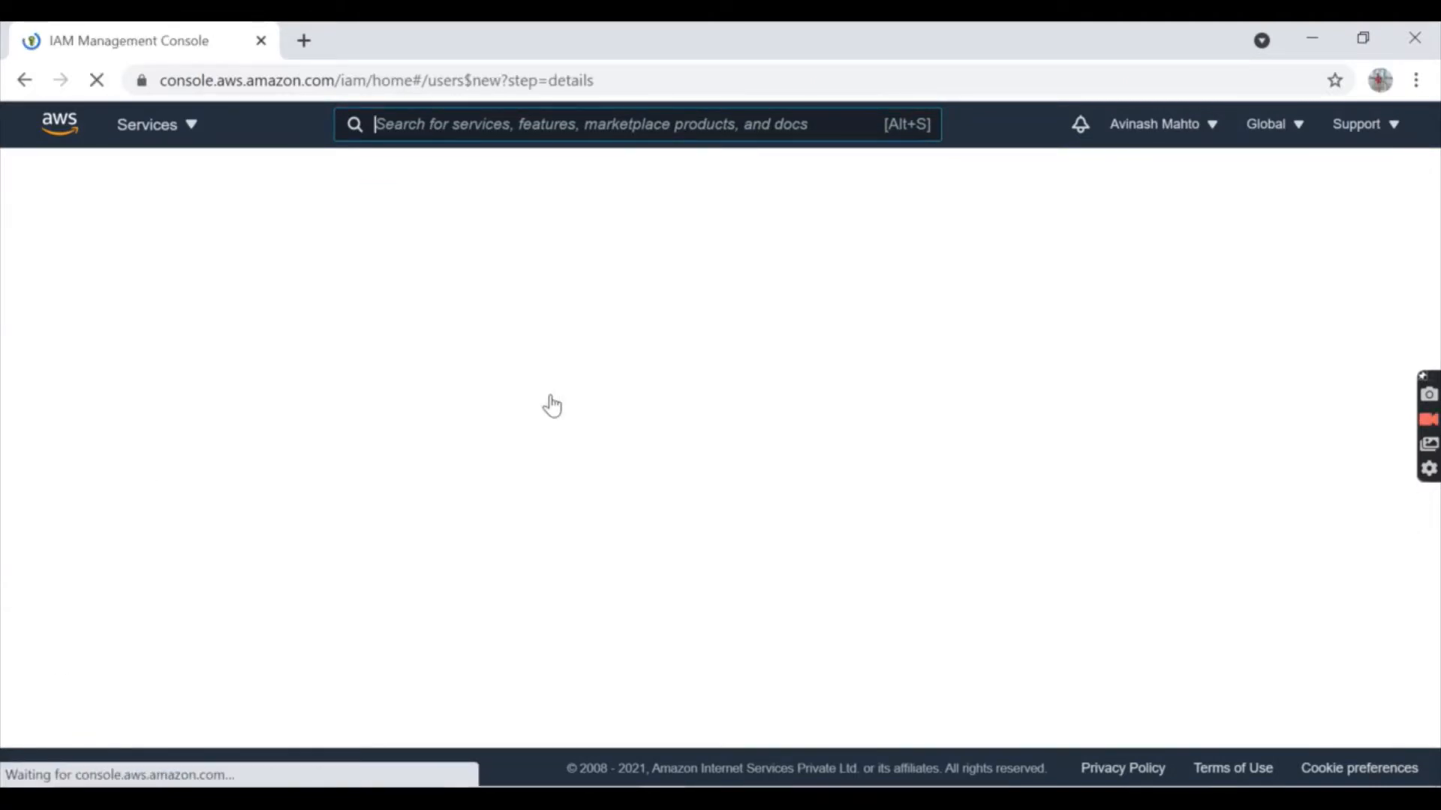
{"action": "left_click", "coordinate": [531, 362]}
{"action": "type", "text": "eksadmin"}
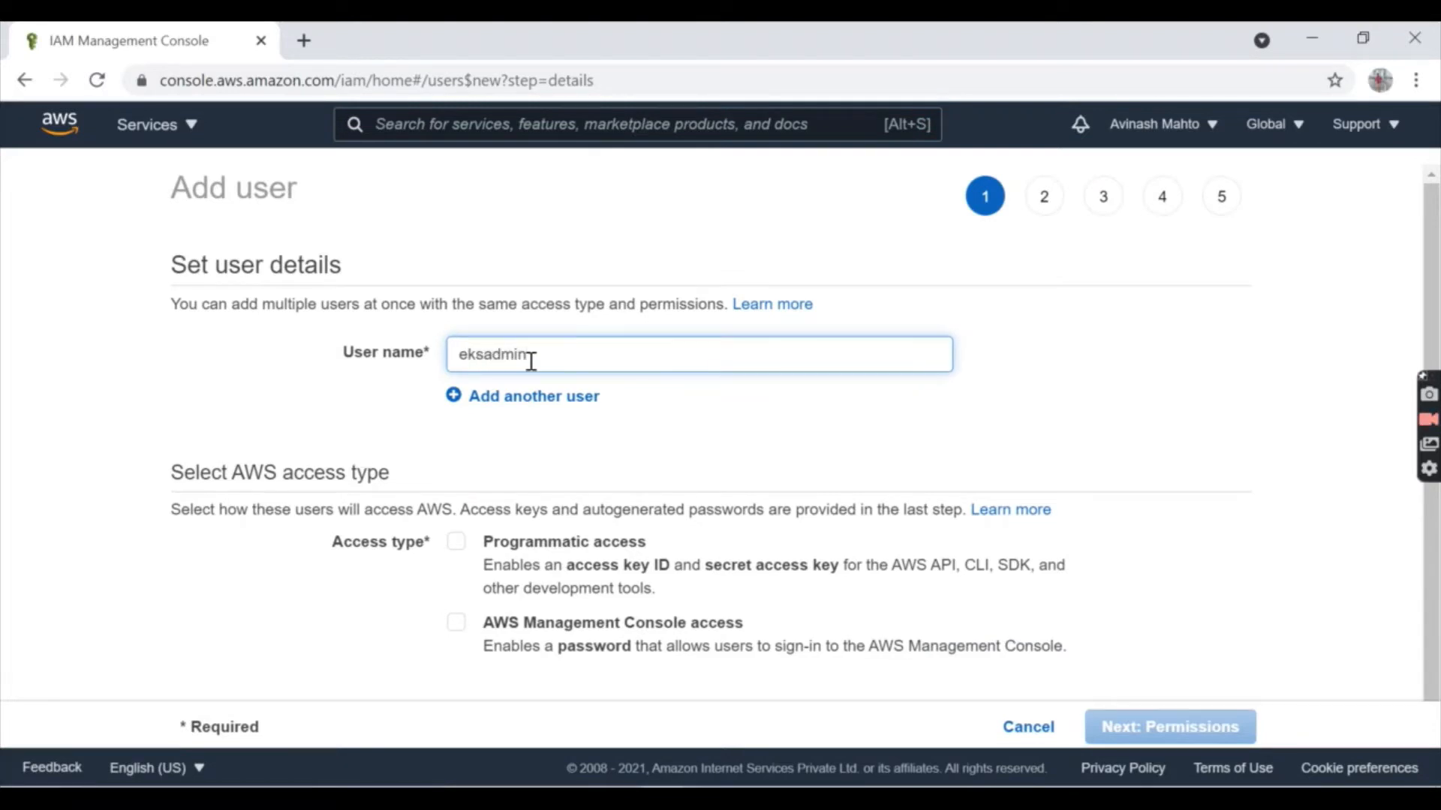
{"action": "left_click", "coordinate": [456, 543]}
{"action": "left_click", "coordinate": [457, 623]}
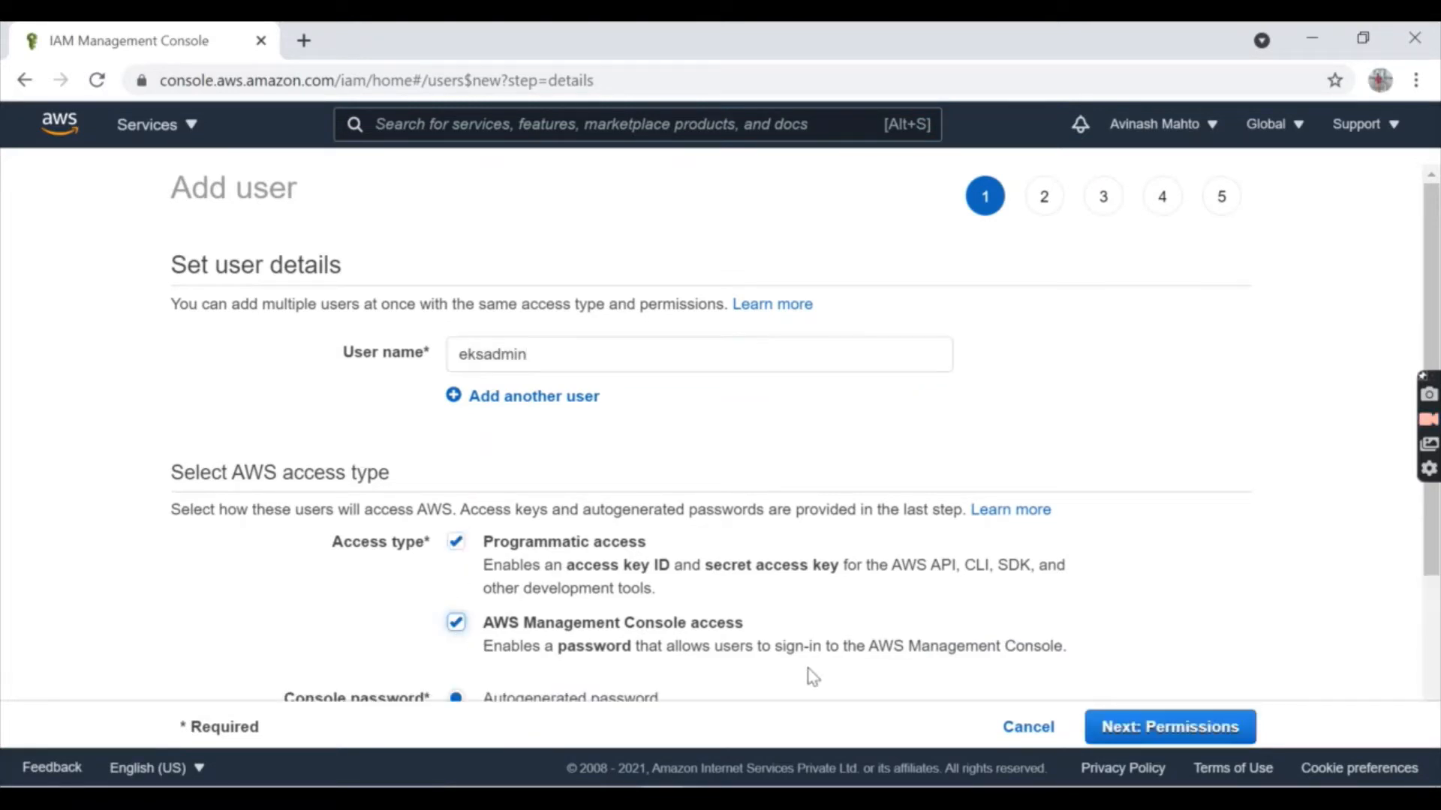
{"action": "left_click", "coordinate": [1162, 727]}
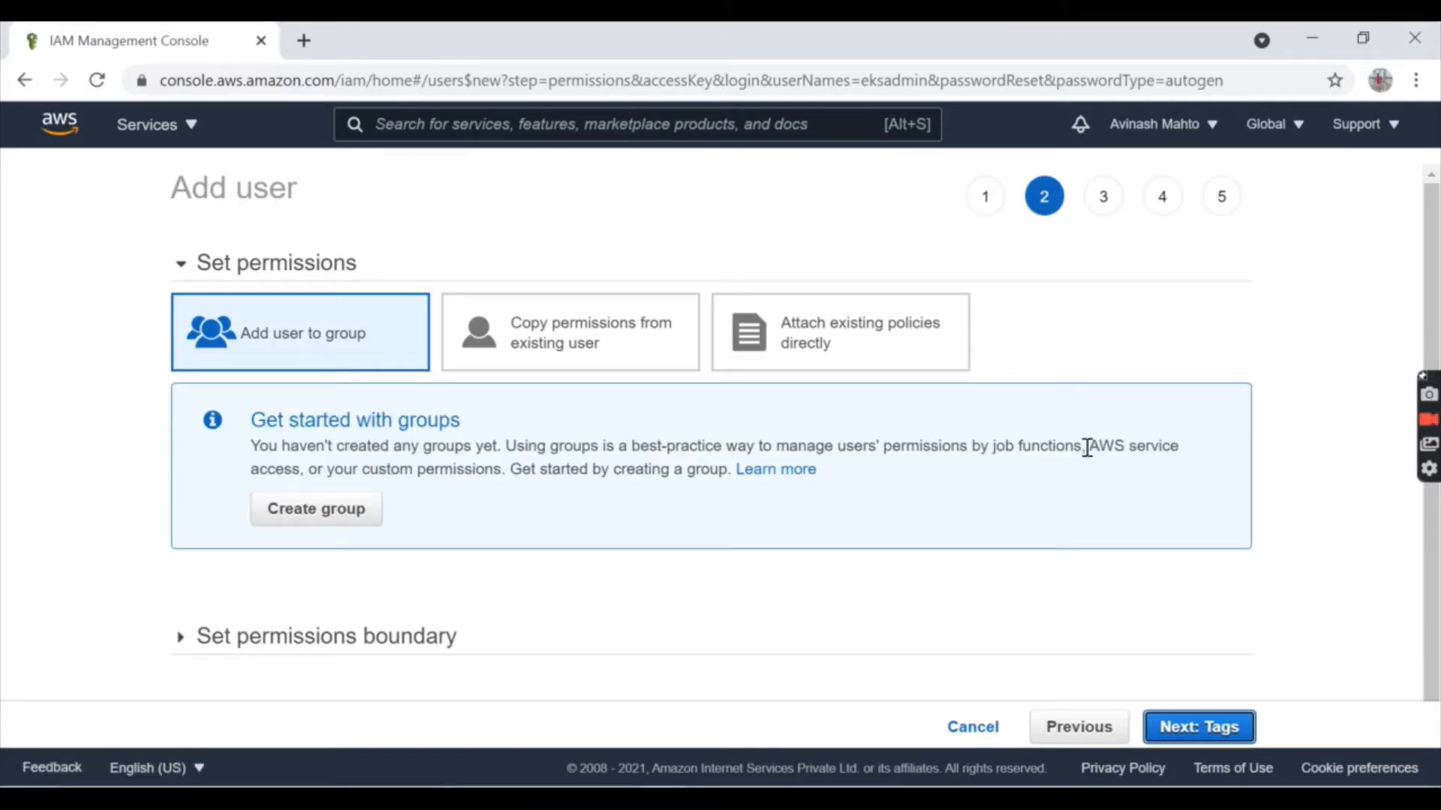
Attach the existing AdministratorAccess policy directly to the user, leave the tags empty, and create the user.
{"action": "left_click", "coordinate": [880, 339]}
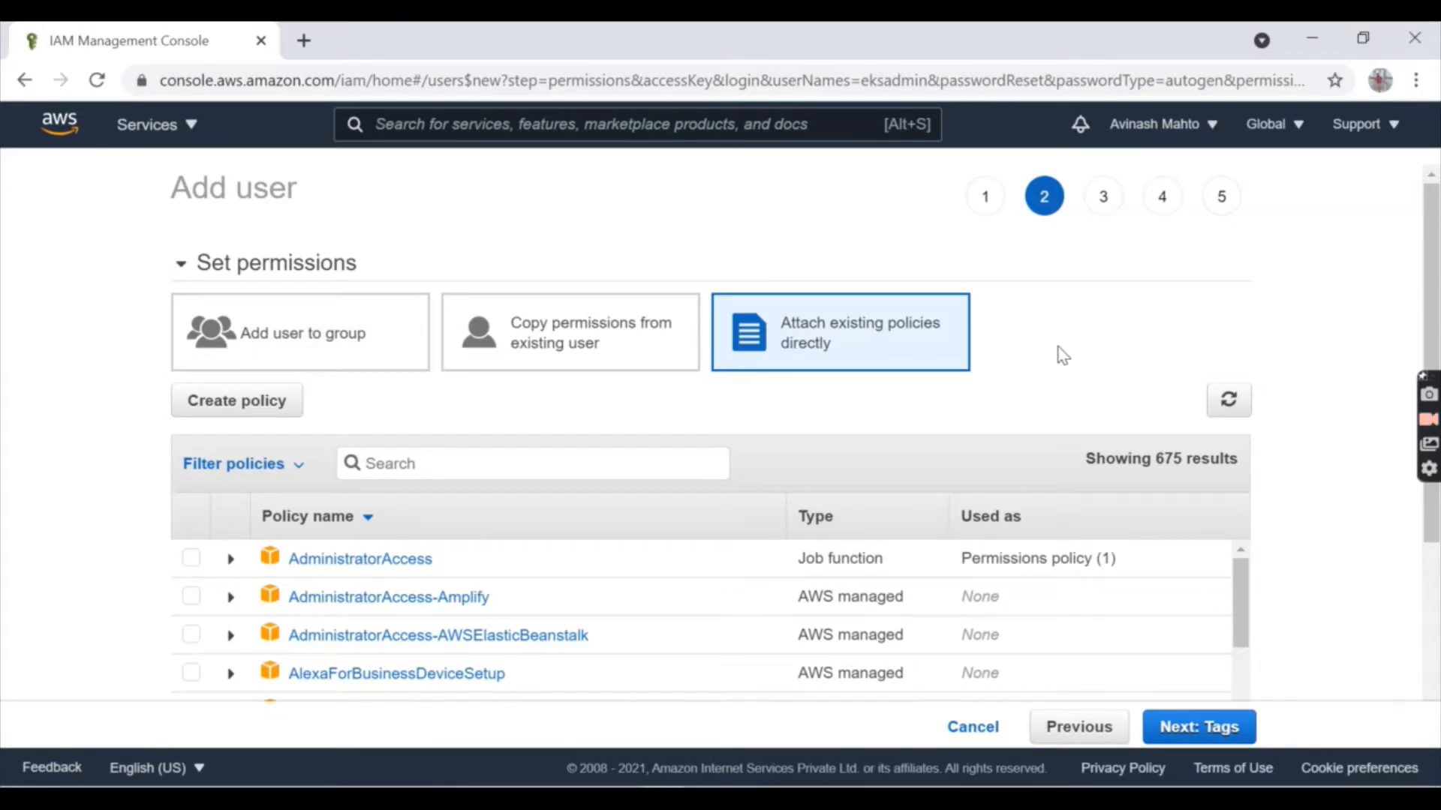
{"action": "left_click", "coordinate": [191, 559]}
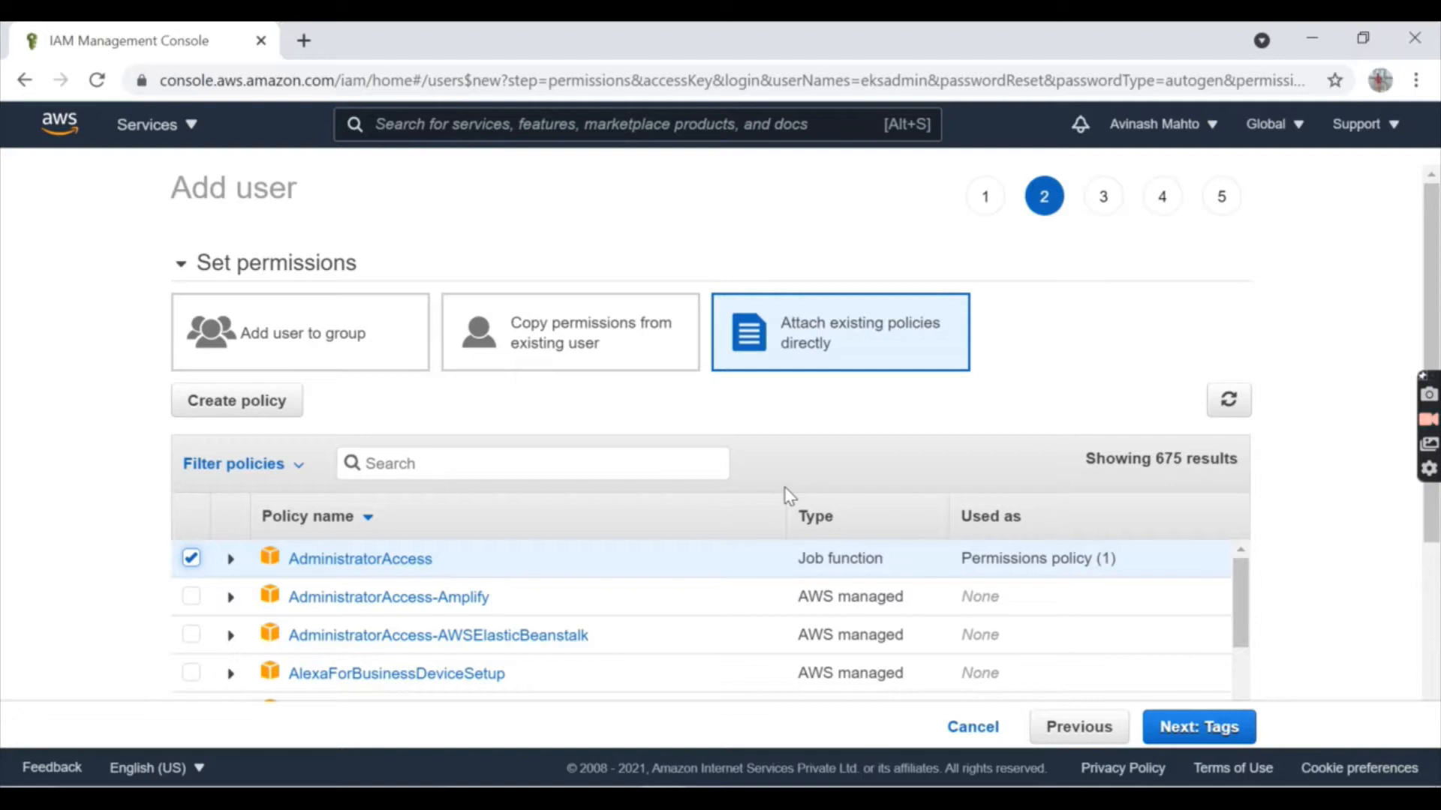
{"action": "left_click", "coordinate": [1182, 732]}
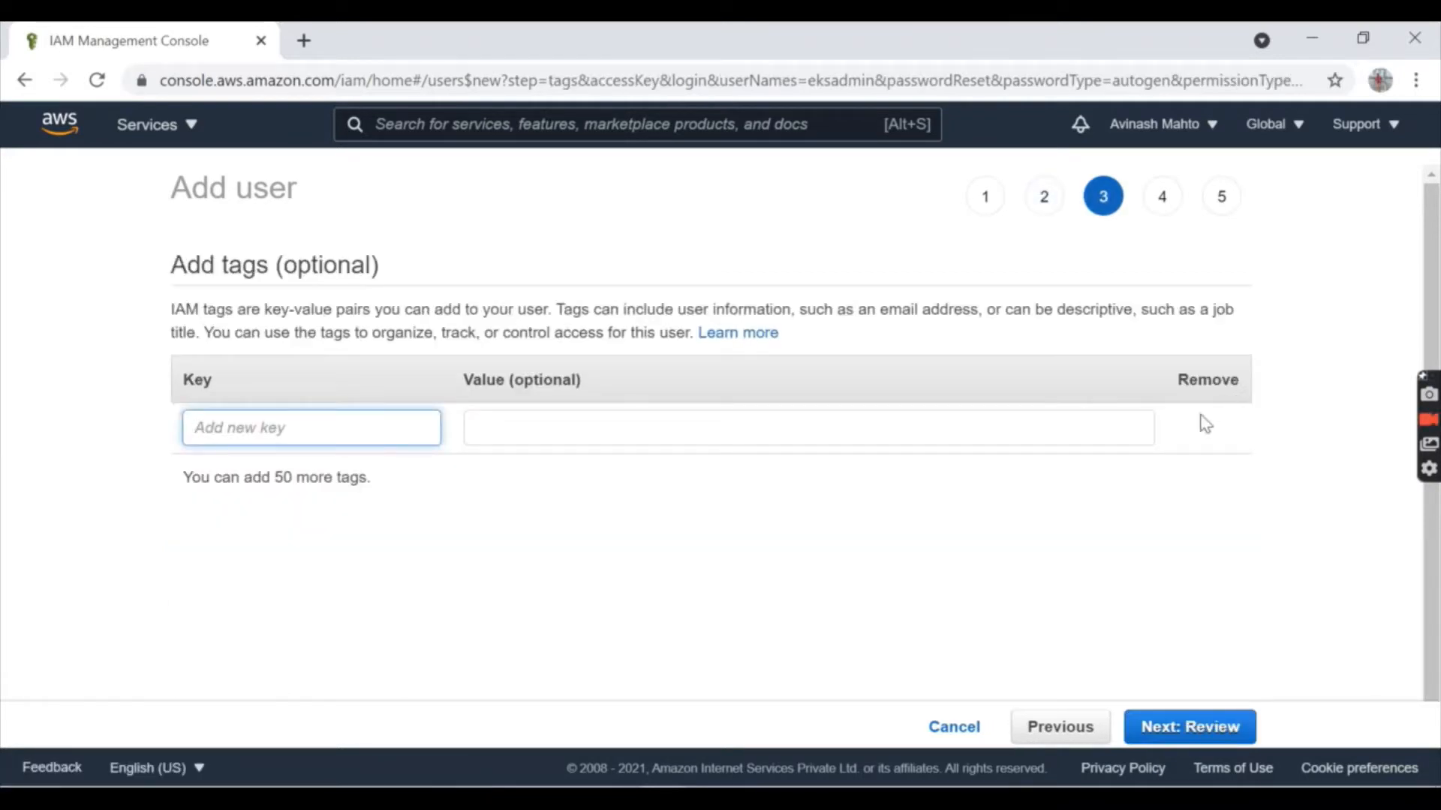
{"action": "left_click", "coordinate": [1159, 729]}
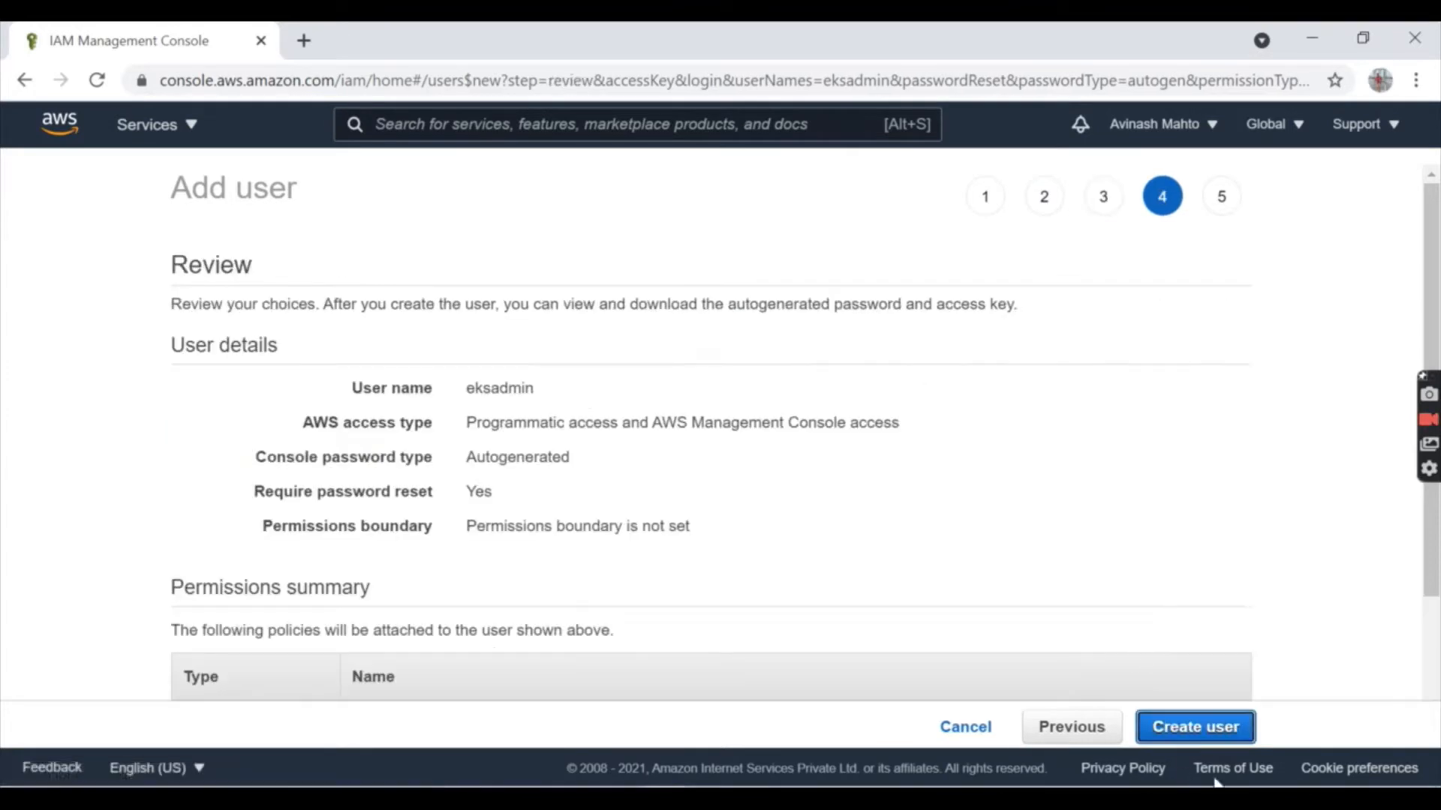
{"action": "left_click", "coordinate": [1194, 728]}
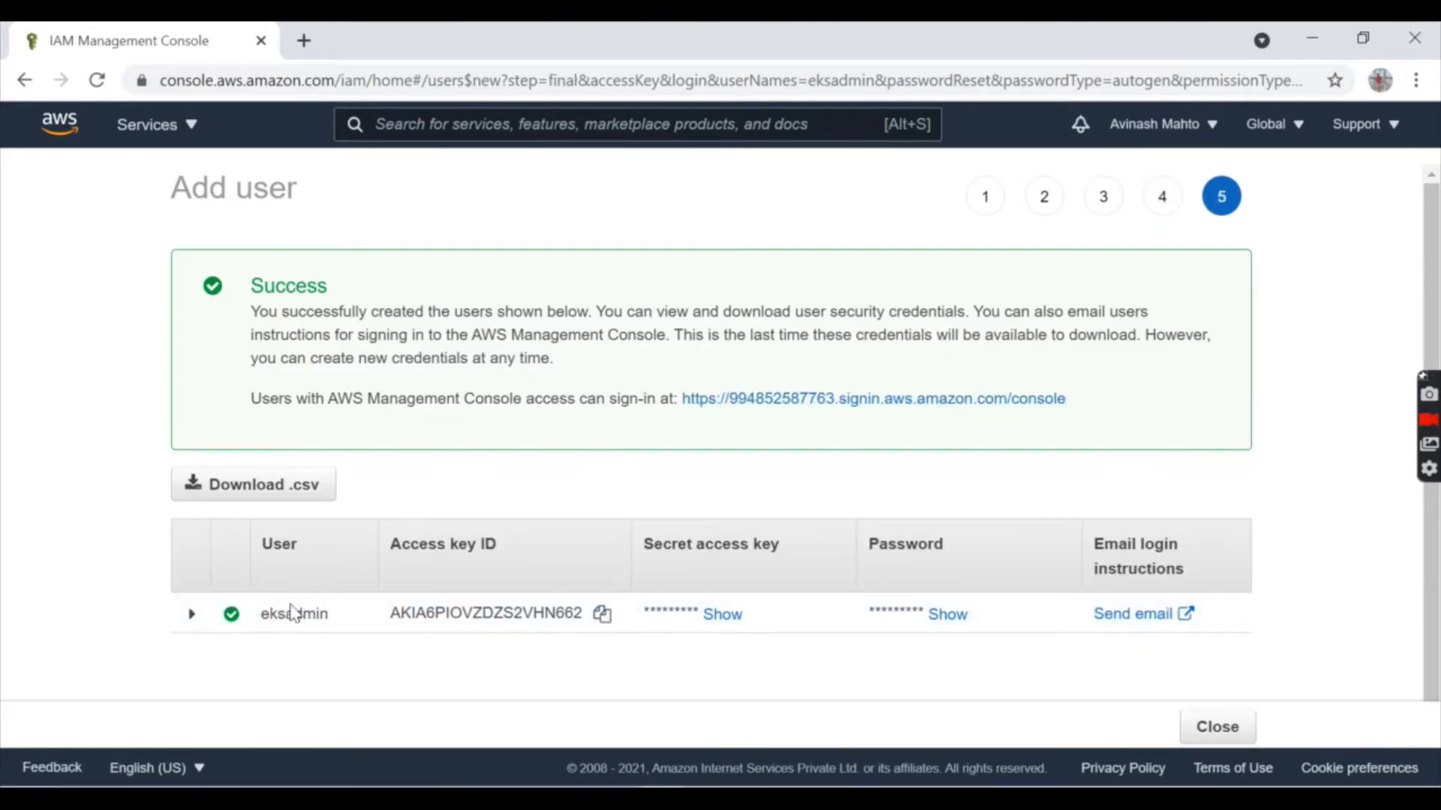
Copy the new user's access key ID into a new Notepad document.
{"action": "left_click", "coordinate": [603, 618]}
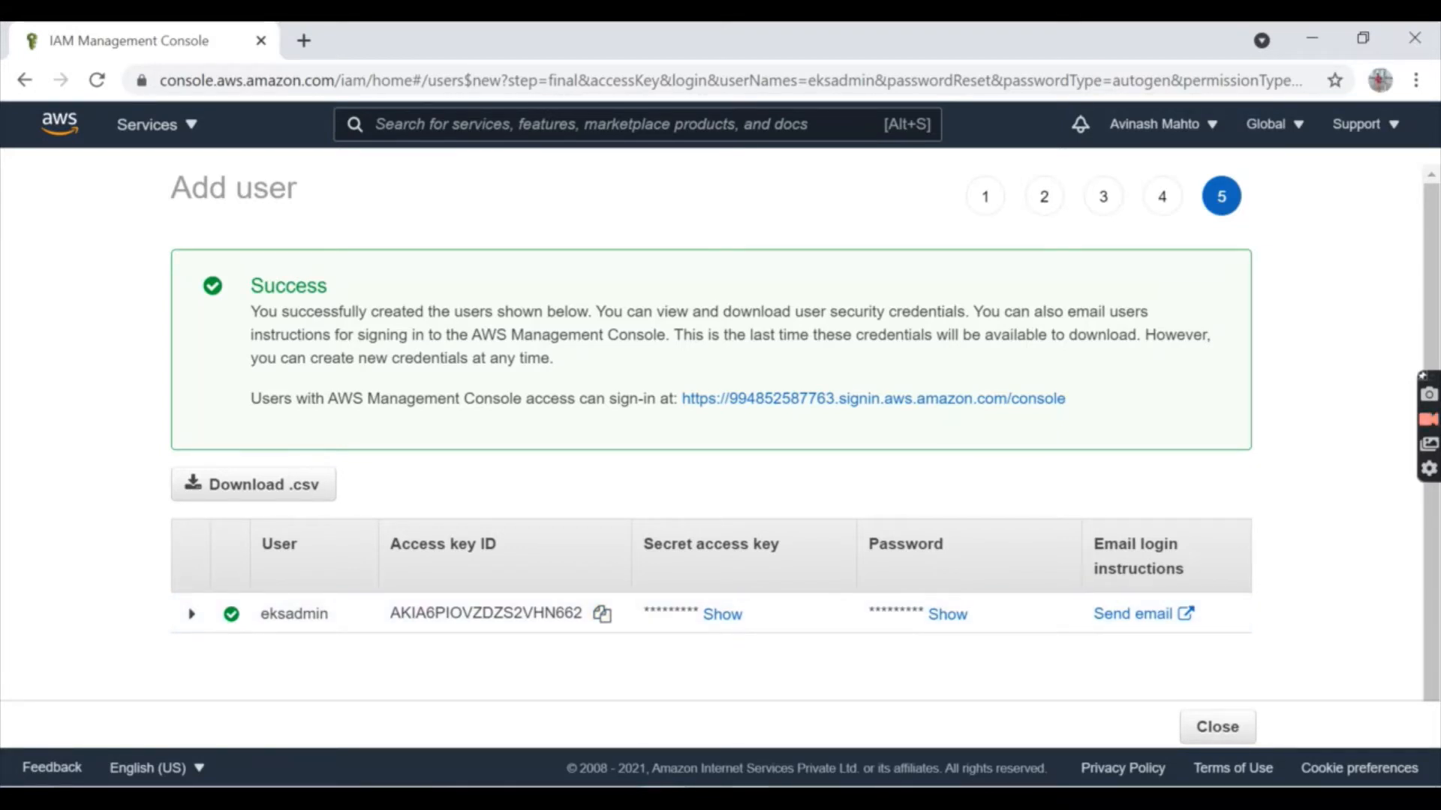
{"action": "right_click", "coordinate": [748, 799]}
{"action": "left_click", "coordinate": [676, 691]}
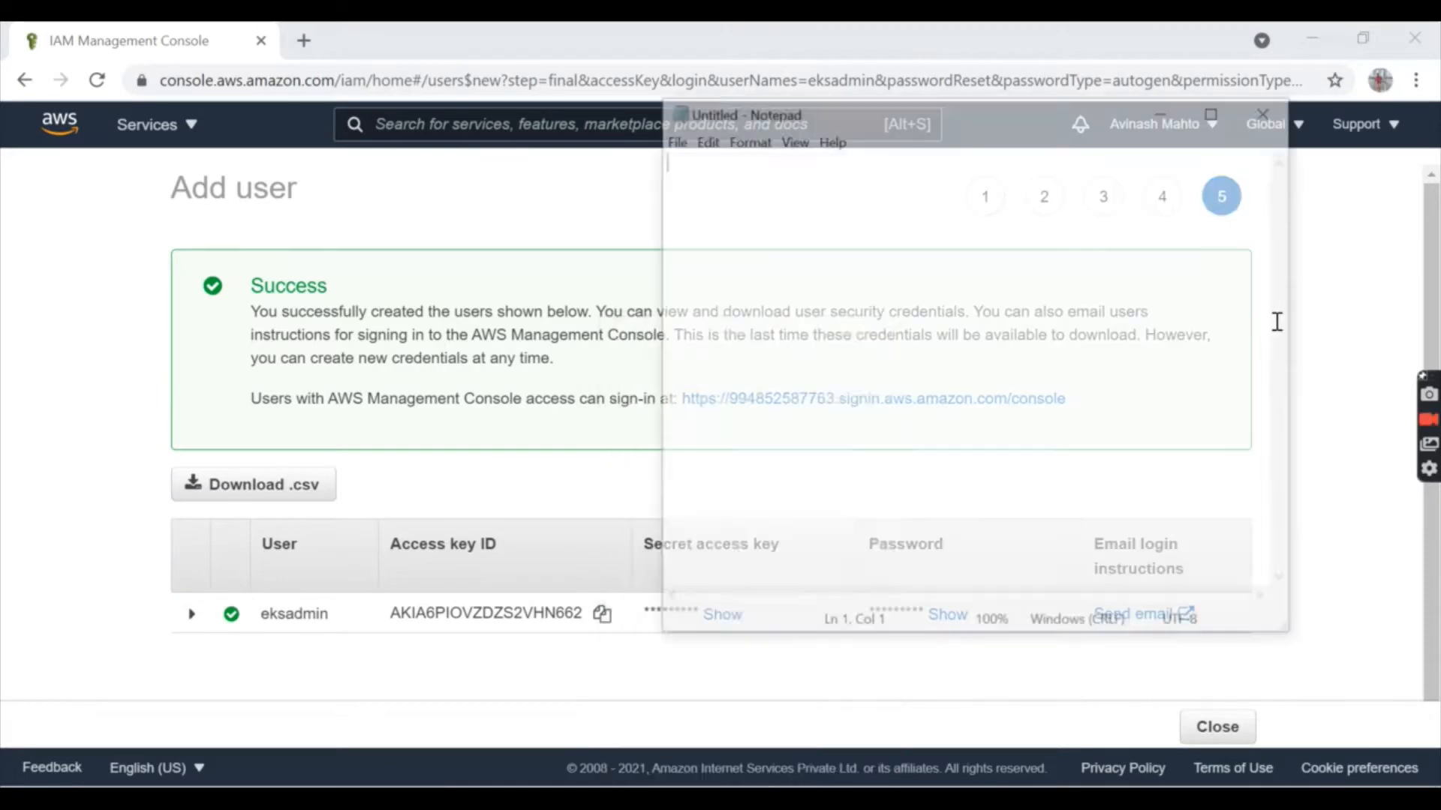
{"action": "key", "text": "ctrl+v"}
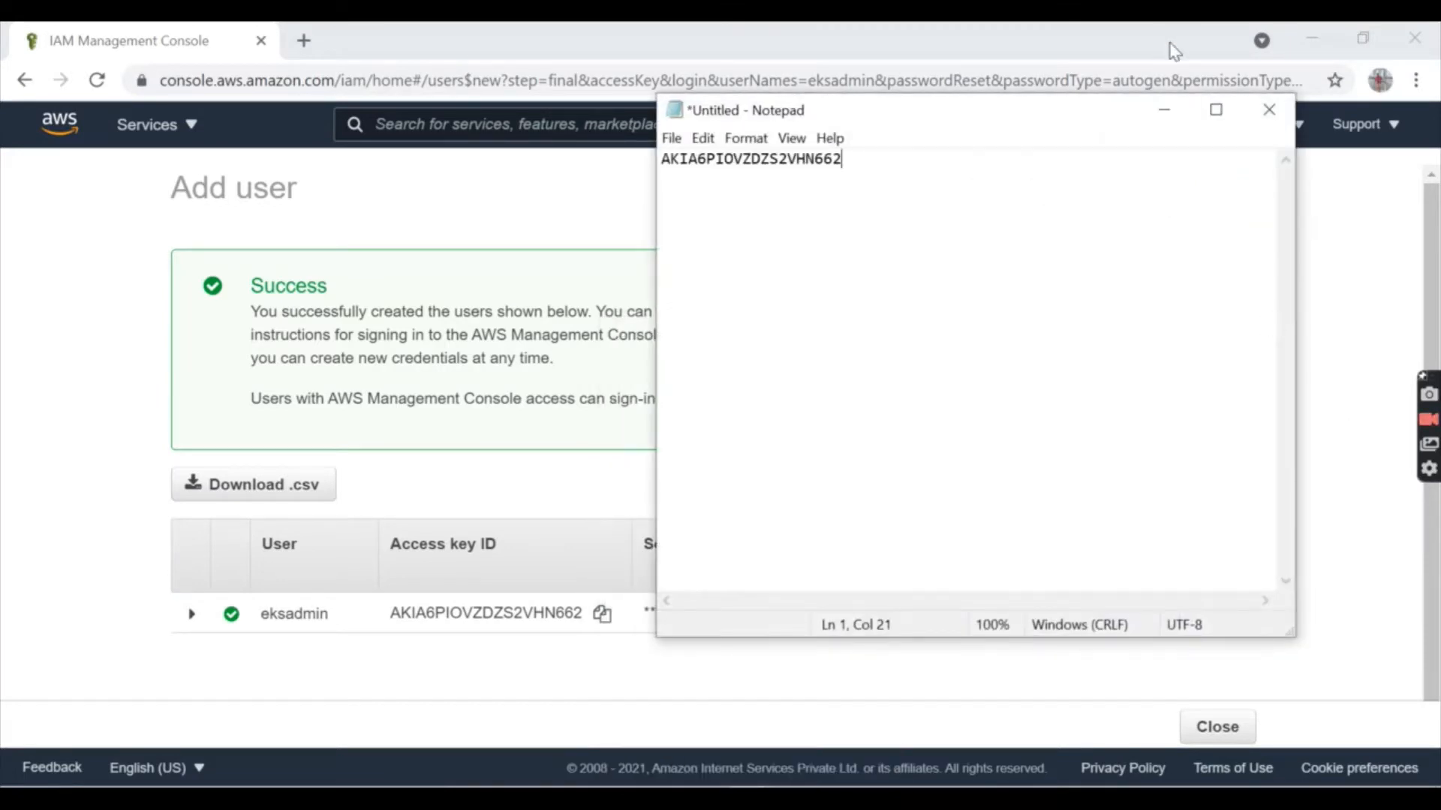
{"action": "left_click", "coordinate": [1163, 110]}
Reveal the user's secret access key and paste it on the next line of the Notepad document.
{"action": "left_click", "coordinate": [733, 621]}
{"action": "triple_click", "coordinate": [719, 621]}
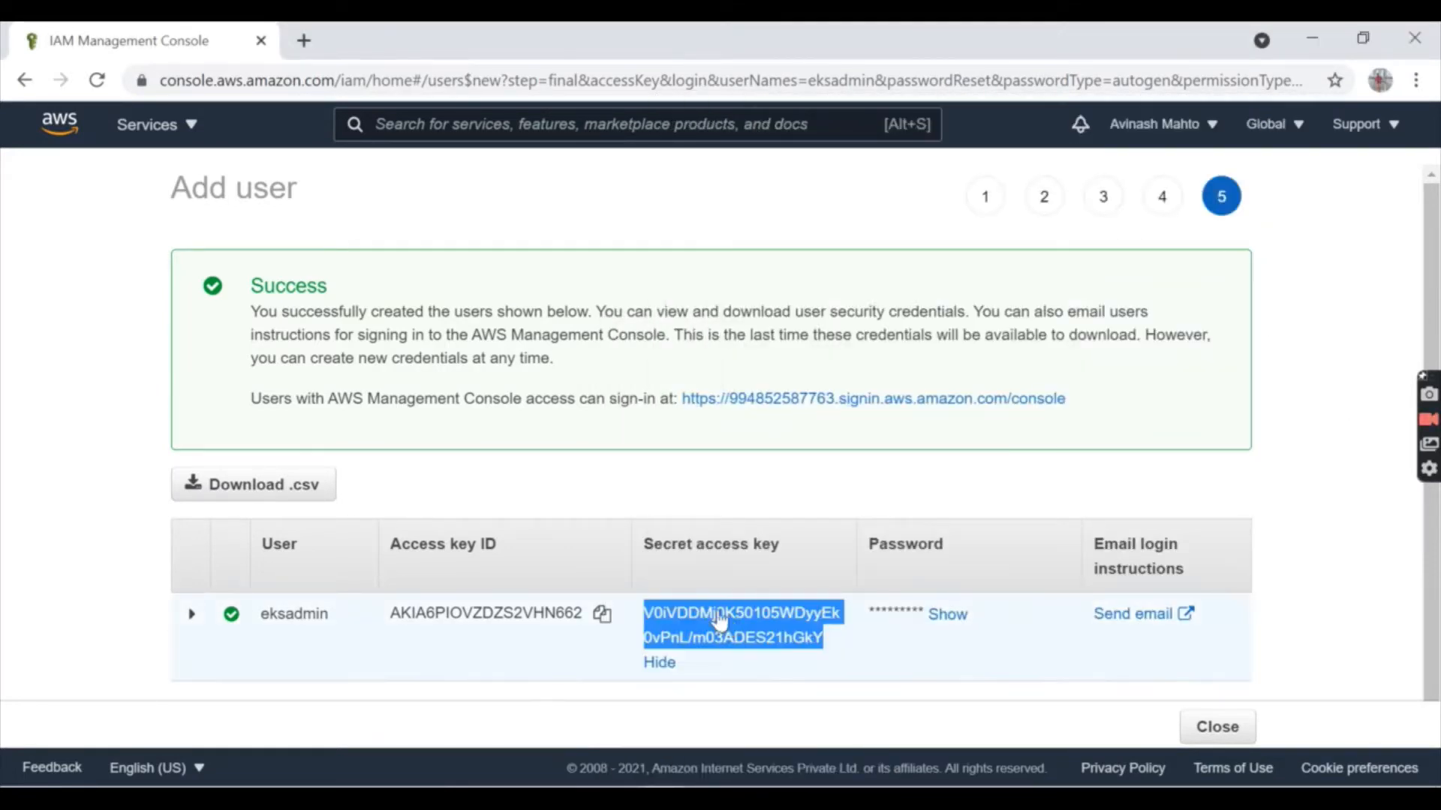
{"action": "right_click", "coordinate": [719, 622]}
{"action": "left_click", "coordinate": [758, 627]}
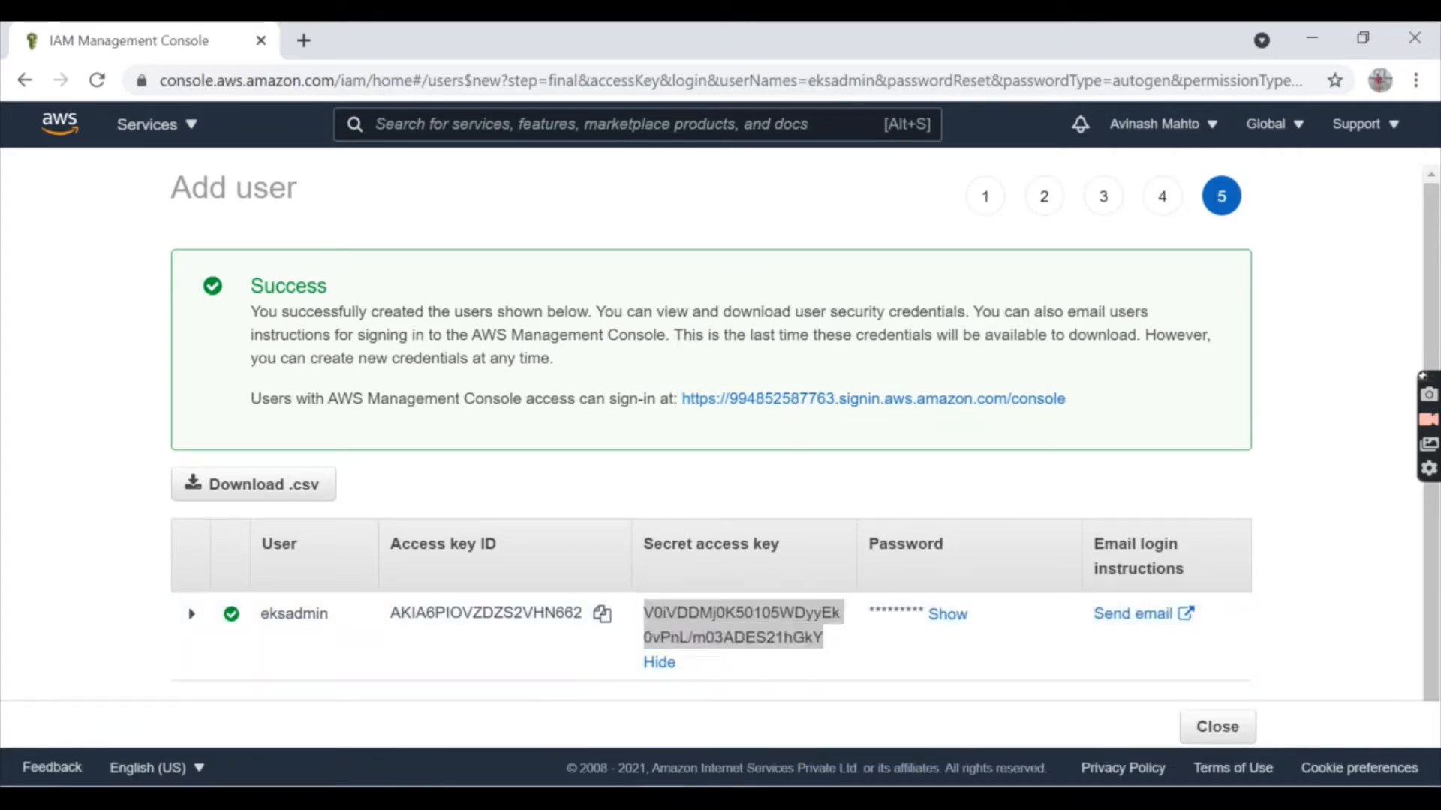
{"action": "left_click", "coordinate": [862, 703]}
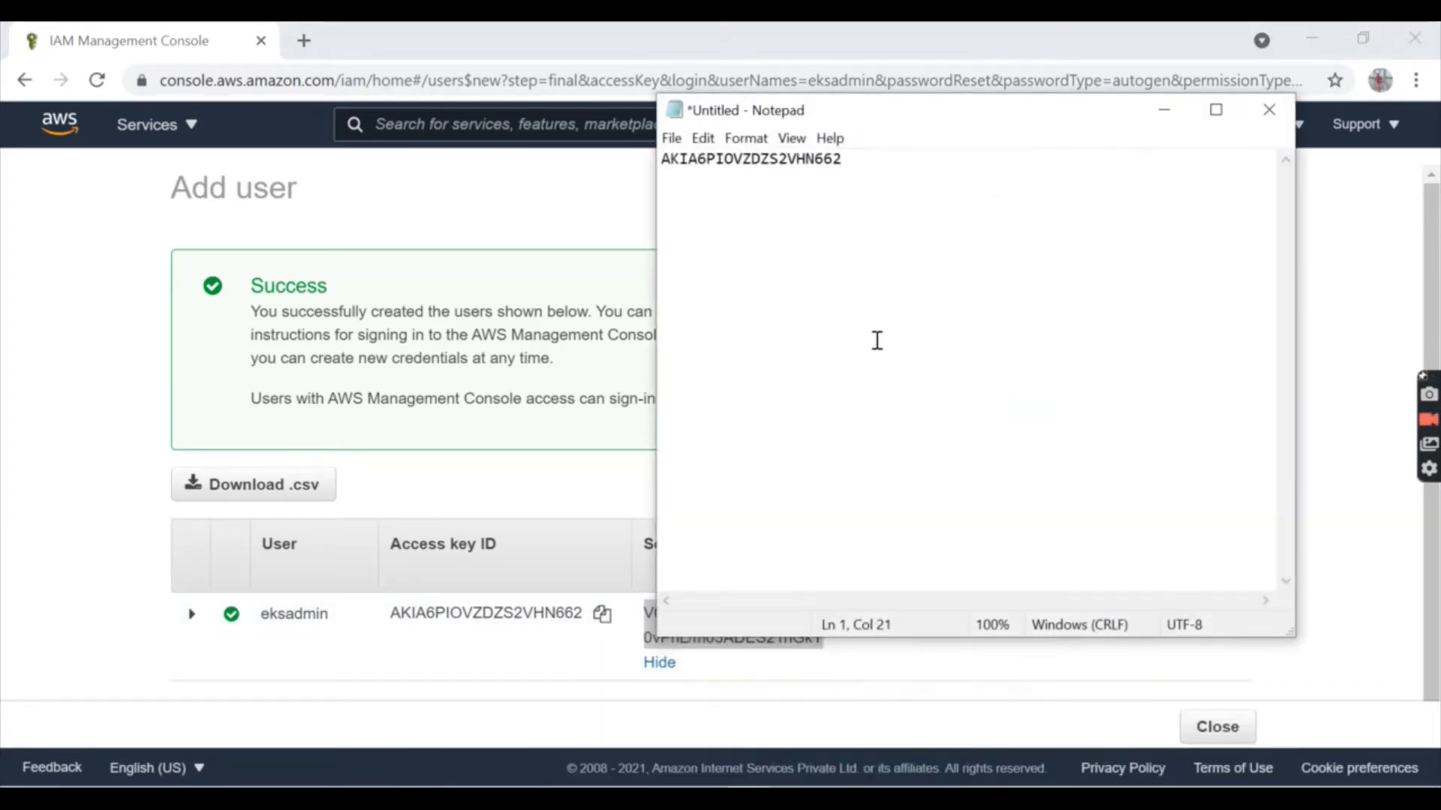
{"action": "key", "text": "Return"}
{"action": "key", "text": "ctrl+v"}
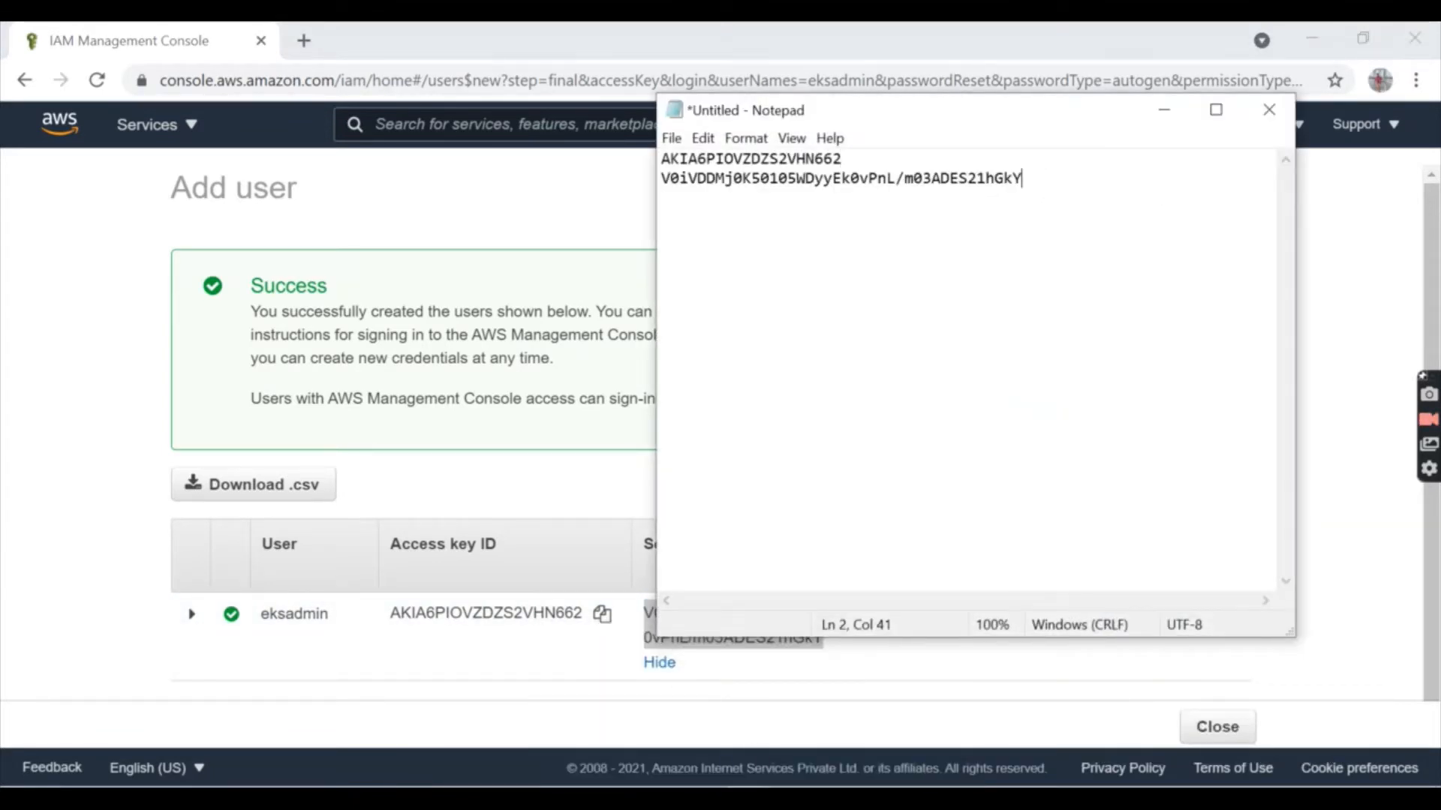
{"action": "left_click", "coordinate": [1162, 114]}
Reveal the user's console password and paste it into the Notepad document, separated by a blank line.
{"action": "left_click", "coordinate": [952, 619]}
{"action": "double_click", "coordinate": [937, 627]}
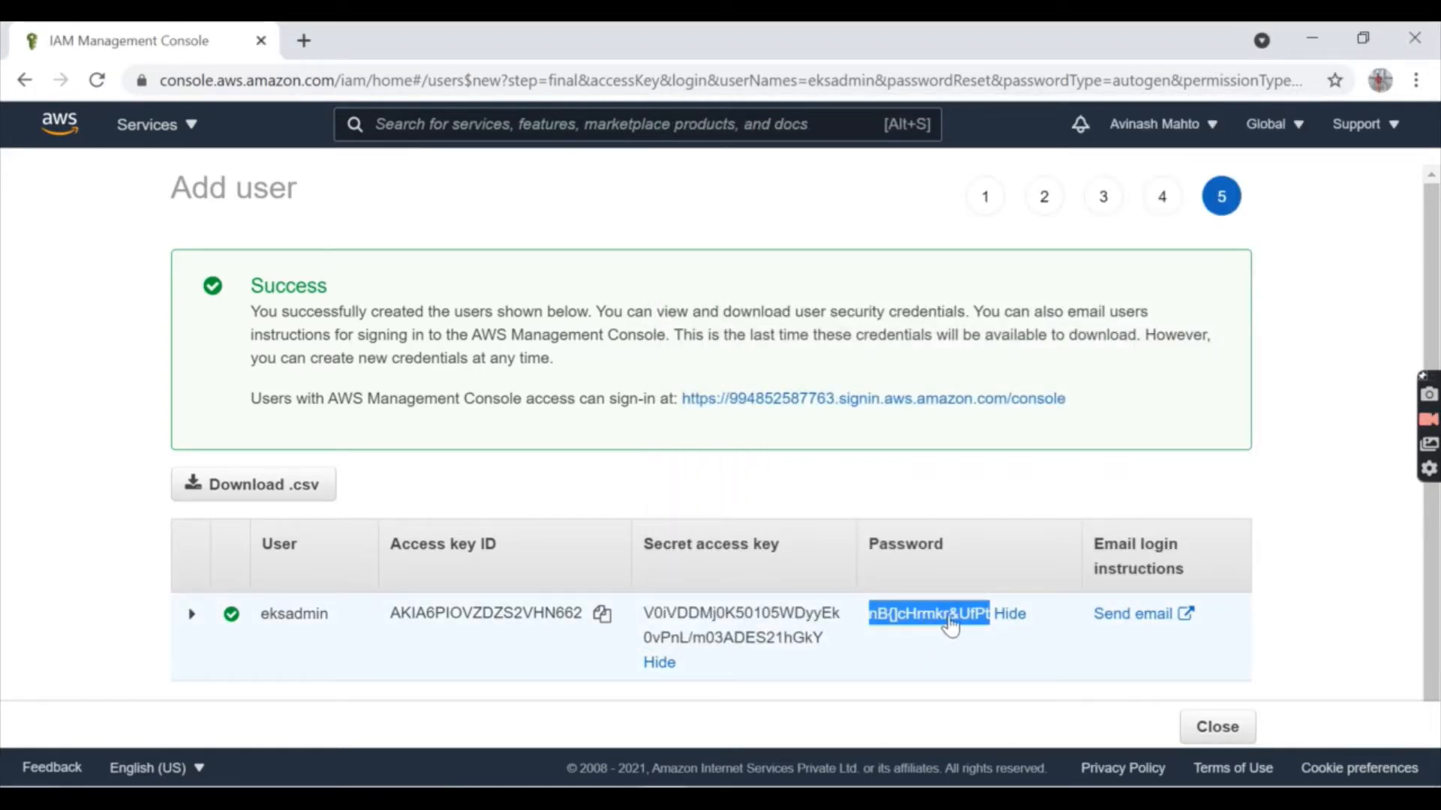
{"action": "right_click", "coordinate": [950, 621]}
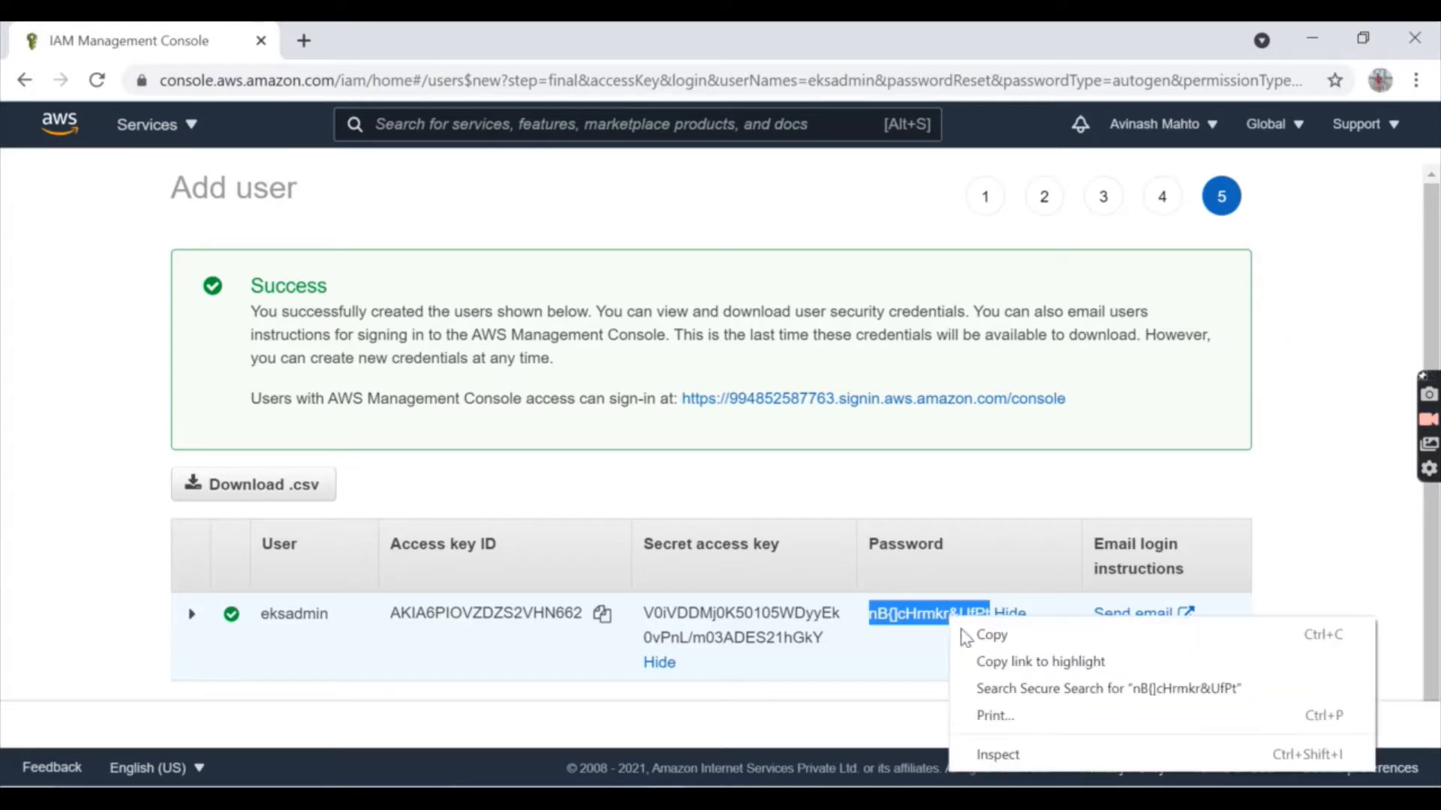
{"action": "left_click", "coordinate": [992, 637]}
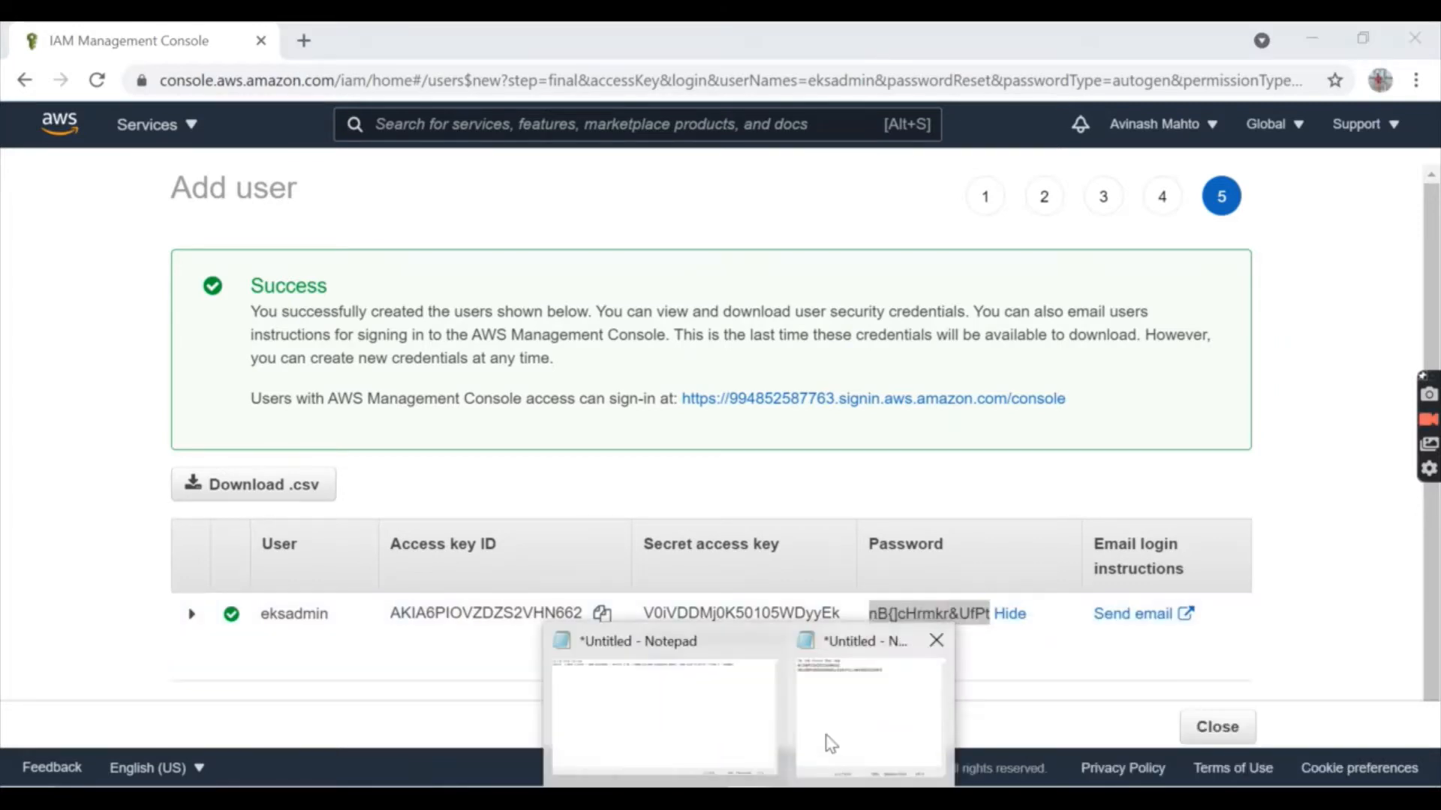
{"action": "left_click", "coordinate": [833, 736]}
{"action": "key", "text": "Return"}
{"action": "key", "text": "Return"}
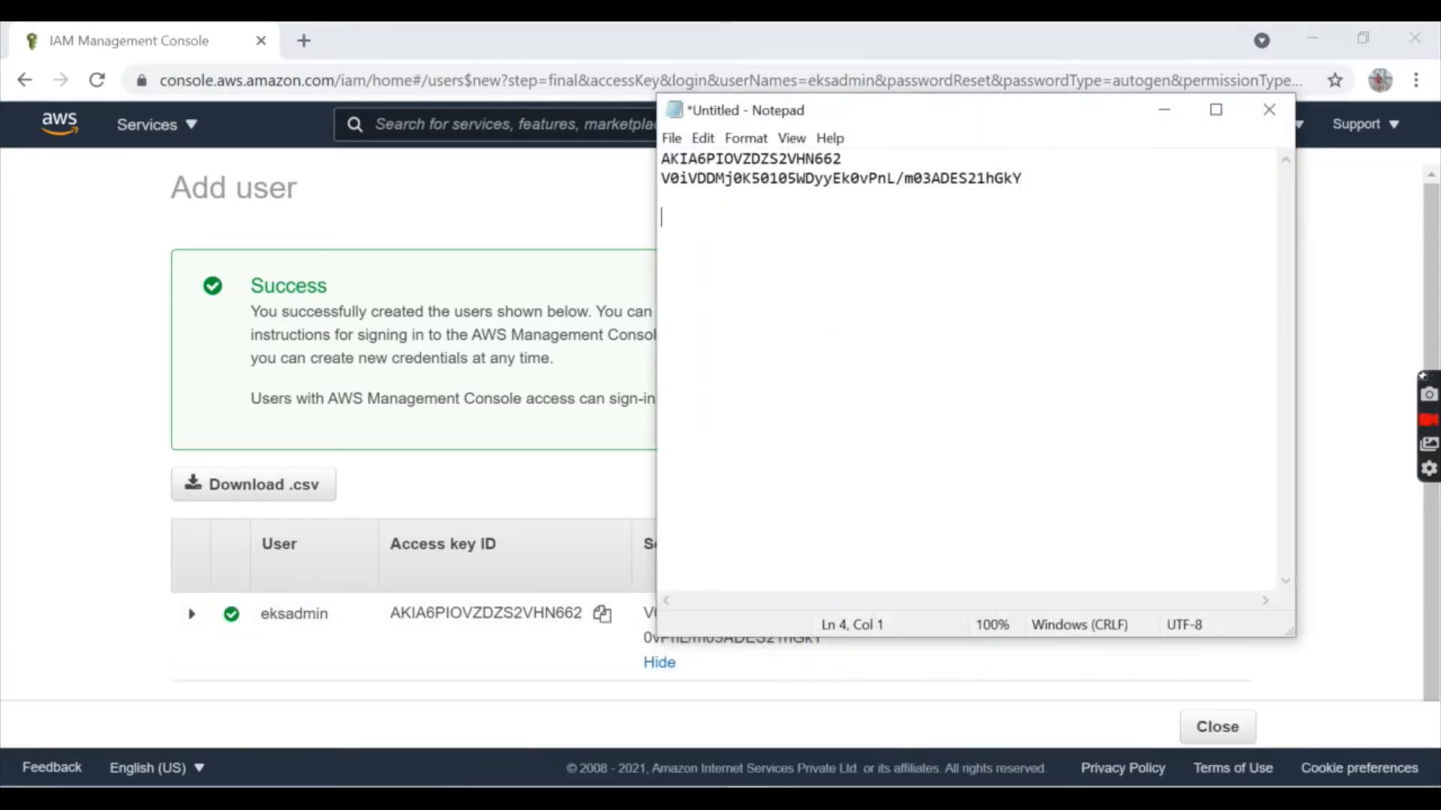
{"action": "key", "text": "ctrl+v"}
{"action": "left_click", "coordinate": [1161, 111]}
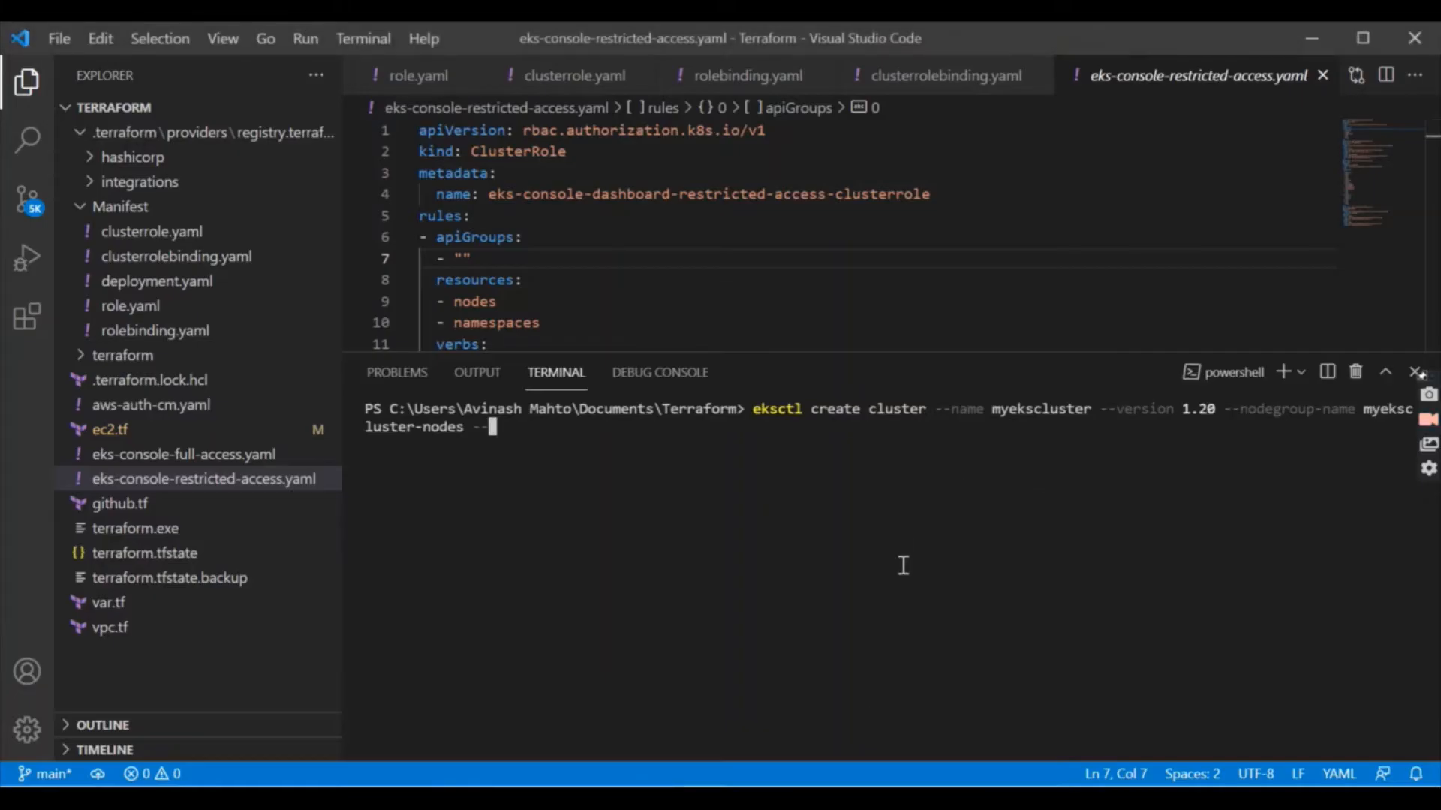
In the Visual Studio Code terminal, erase the unfinished eksctl cluster command.
{"action": "key", "text": "BackSpace"}
{"action": "key", "text": "BackSpace"}
{"action": "key", "text": "BackSpace"}
{"action": "key", "text": "BackSpace"}
{"action": "key", "text": "BackSpace"}
{"action": "key", "text": "BackSpace"}
{"action": "key", "text": "BackSpace"}
{"action": "key", "text": "BackSpace"}
{"action": "key", "text": "BackSpace"}
{"action": "key", "text": "BackSpace"}
{"action": "key", "text": "BackSpace"}
{"action": "key", "text": "BackSpace"}
{"action": "key", "text": "BackSpace"}
{"action": "key", "text": "BackSpace"}
{"action": "key", "text": "BackSpace"}
{"action": "key", "text": "BackSpace"}
{"action": "key", "text": "BackSpace"}
{"action": "key", "text": "BackSpace"}
{"action": "key", "text": "BackSpace"}
{"action": "key", "text": "BackSpace"}
{"action": "key", "text": "BackSpace"}
{"action": "key", "text": "BackSpace"}
{"action": "key", "text": "BackSpace"}
{"action": "key", "text": "BackSpace"}
{"action": "key", "text": "BackSpace"}
{"action": "key", "text": "BackSpace"}
{"action": "key", "text": "BackSpace"}
{"action": "key", "text": "BackSpace"}
{"action": "key", "text": "BackSpace"}
{"action": "key", "text": "BackSpace"}
{"action": "key", "text": "BackSpace"}
{"action": "key", "text": "BackSpace"}
{"action": "key", "text": "BackSpace"}
{"action": "key", "text": "BackSpace"}
{"action": "key", "text": "BackSpace"}
{"action": "key", "text": "BackSpace"}
{"action": "key", "text": "BackSpace"}
{"action": "key", "text": "BackSpace"}
{"action": "key", "text": "BackSpace"}
{"action": "key", "text": "BackSpace"}
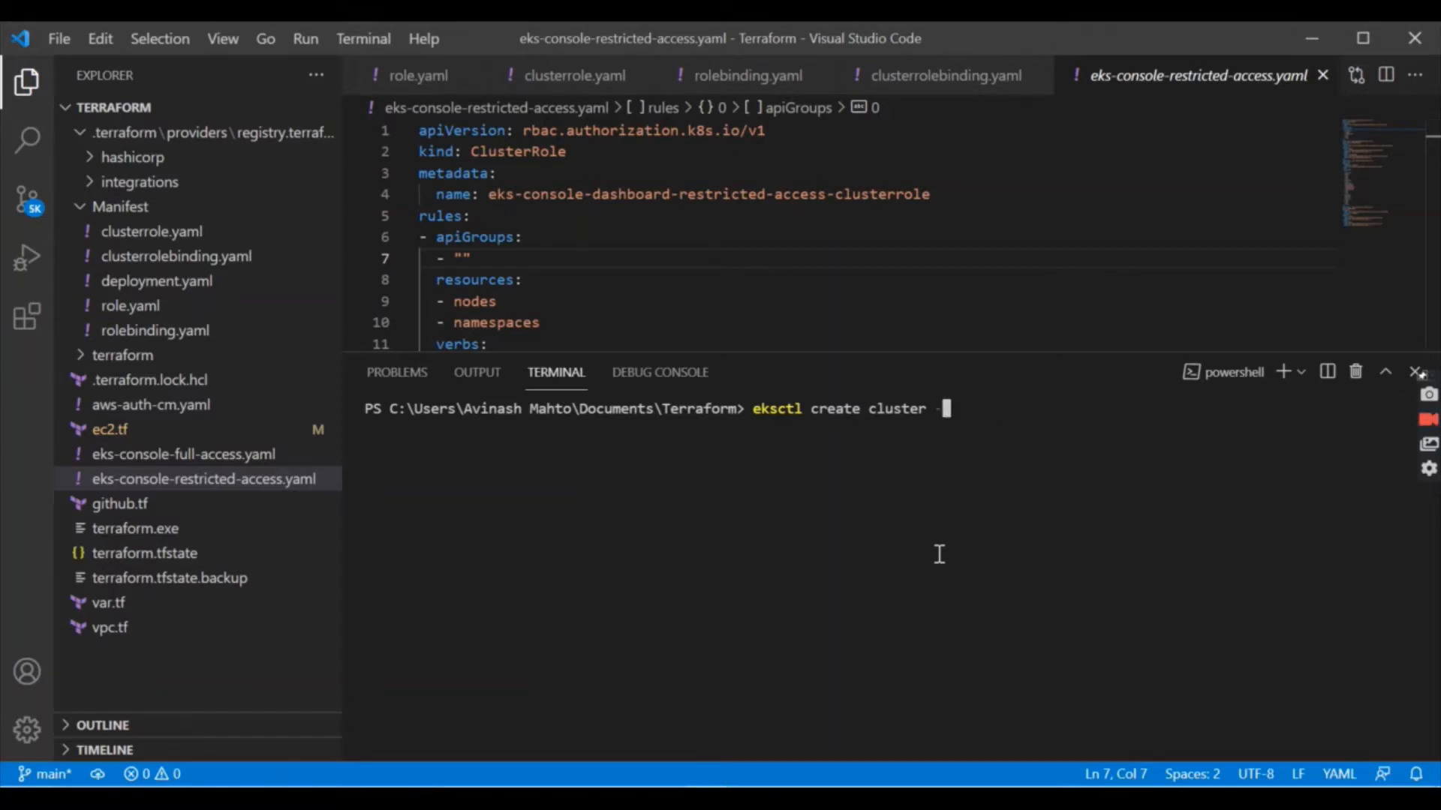
Draft eksctl create cluster --name myeks --version 1.20 --nodegroup-name myeks-nodes --node-type t2.micro --nodes 3 --managed, and cancel it without running.
{"action": "type", "text": "ksc"}
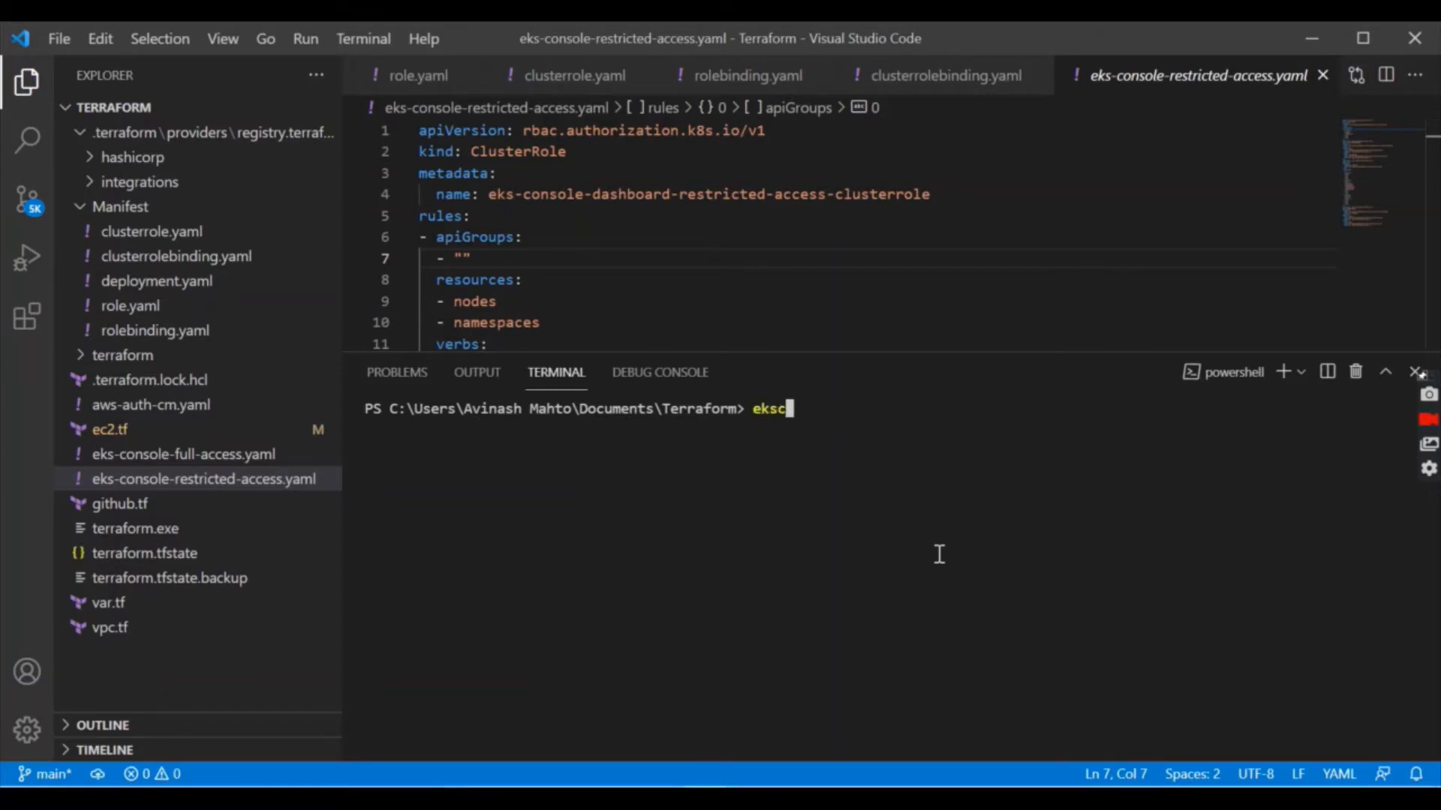
{"action": "type", "text": "tl create cluster"}
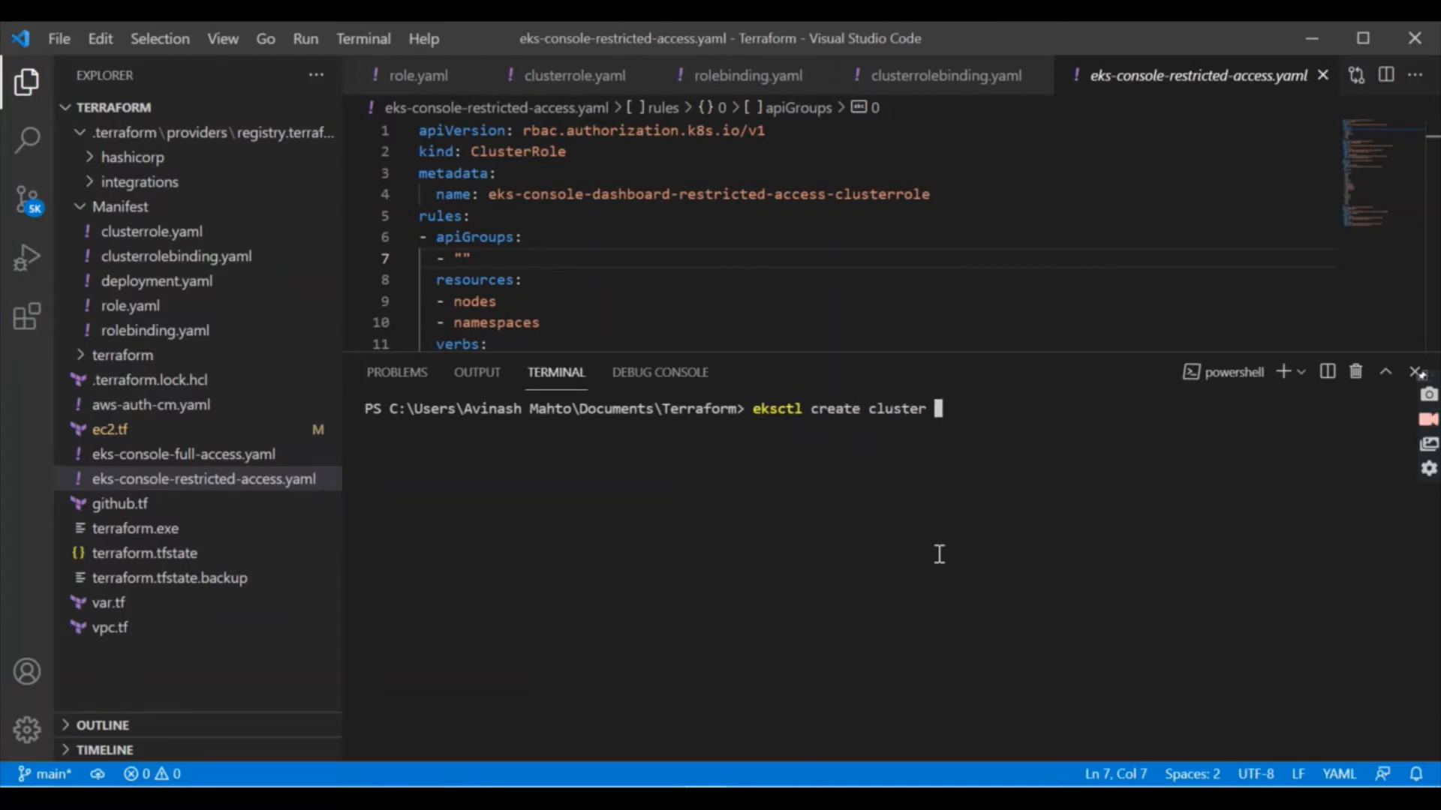
{"action": "type", "text": " --name myeks"}
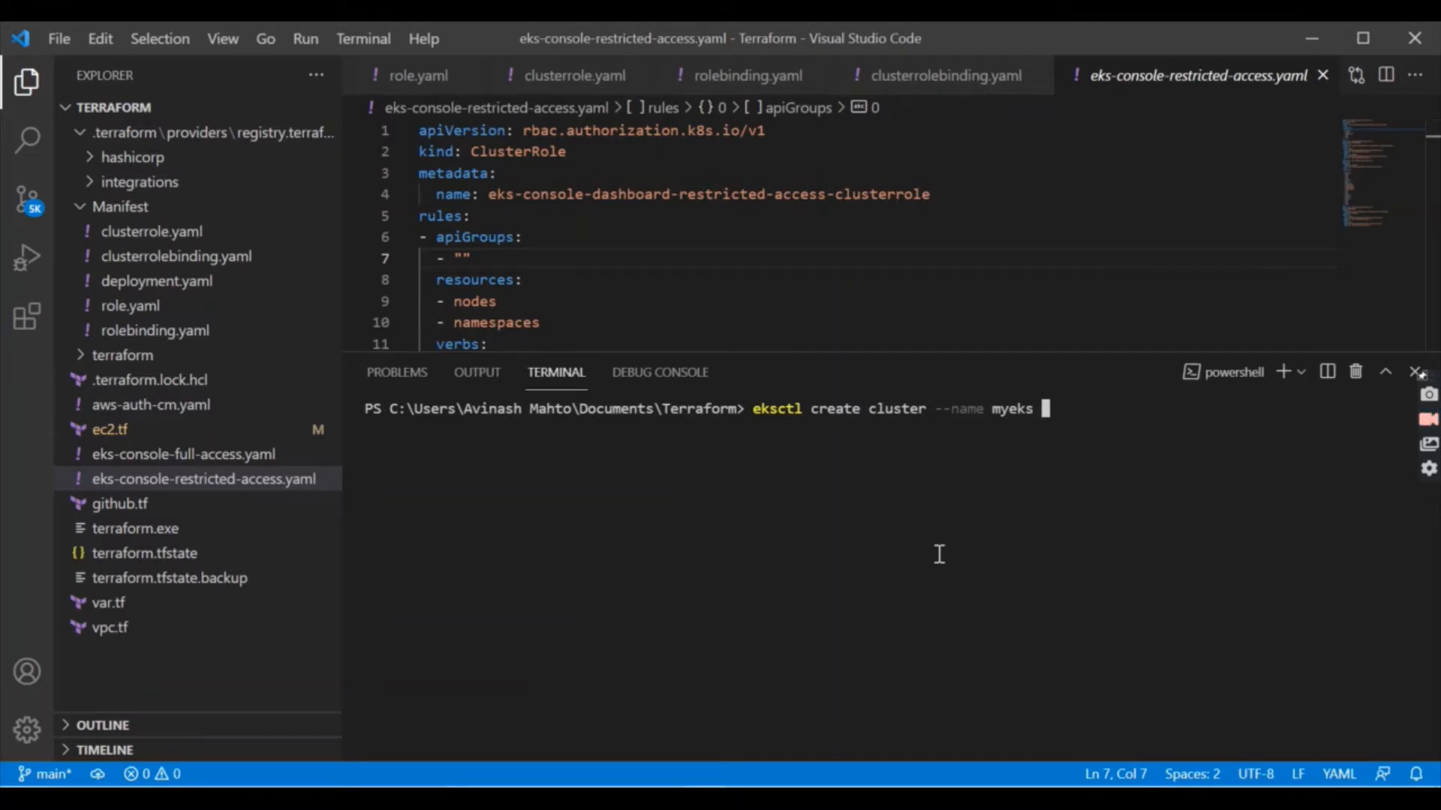
{"action": "type", "text": " --version"}
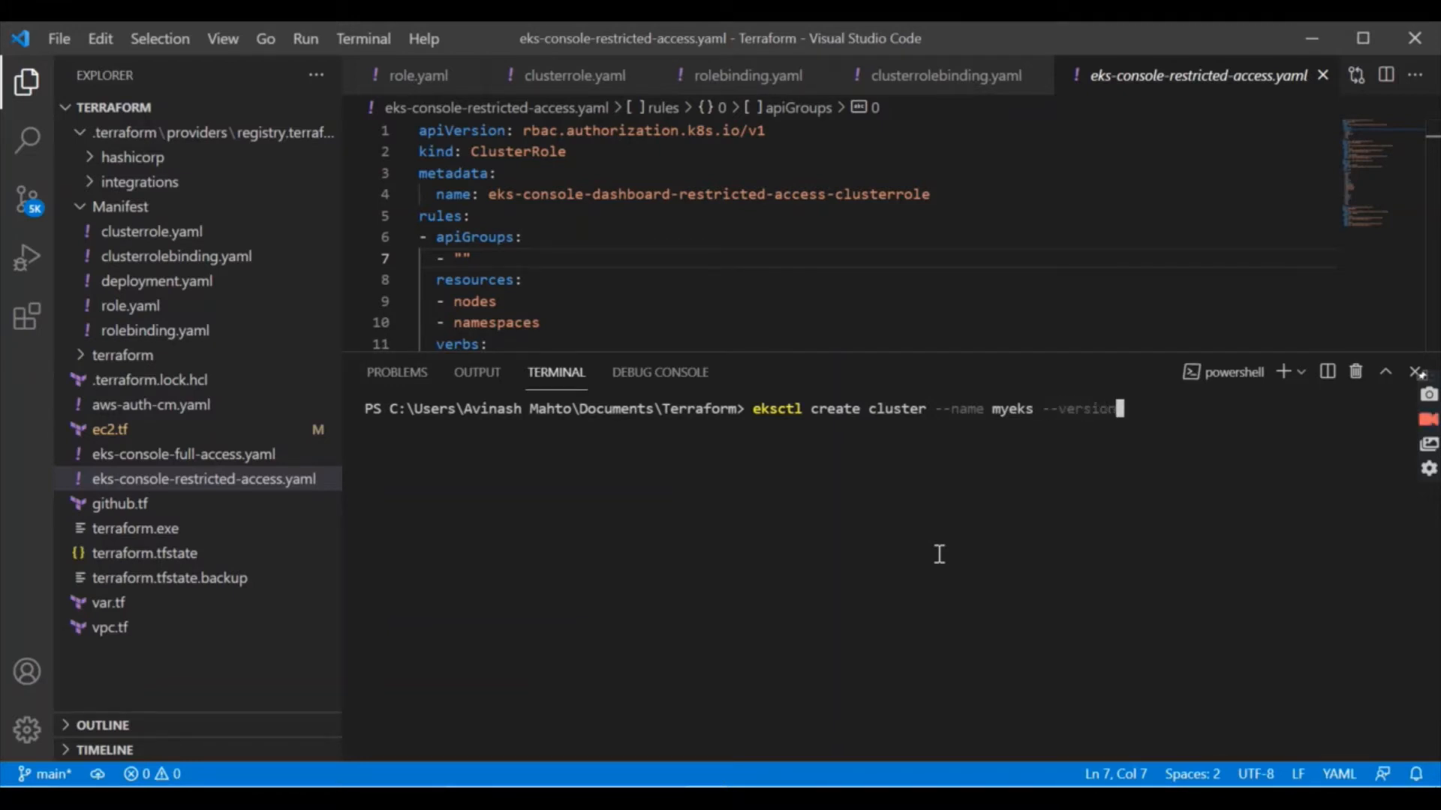
{"action": "type", "text": " 1.20 --nodeg"}
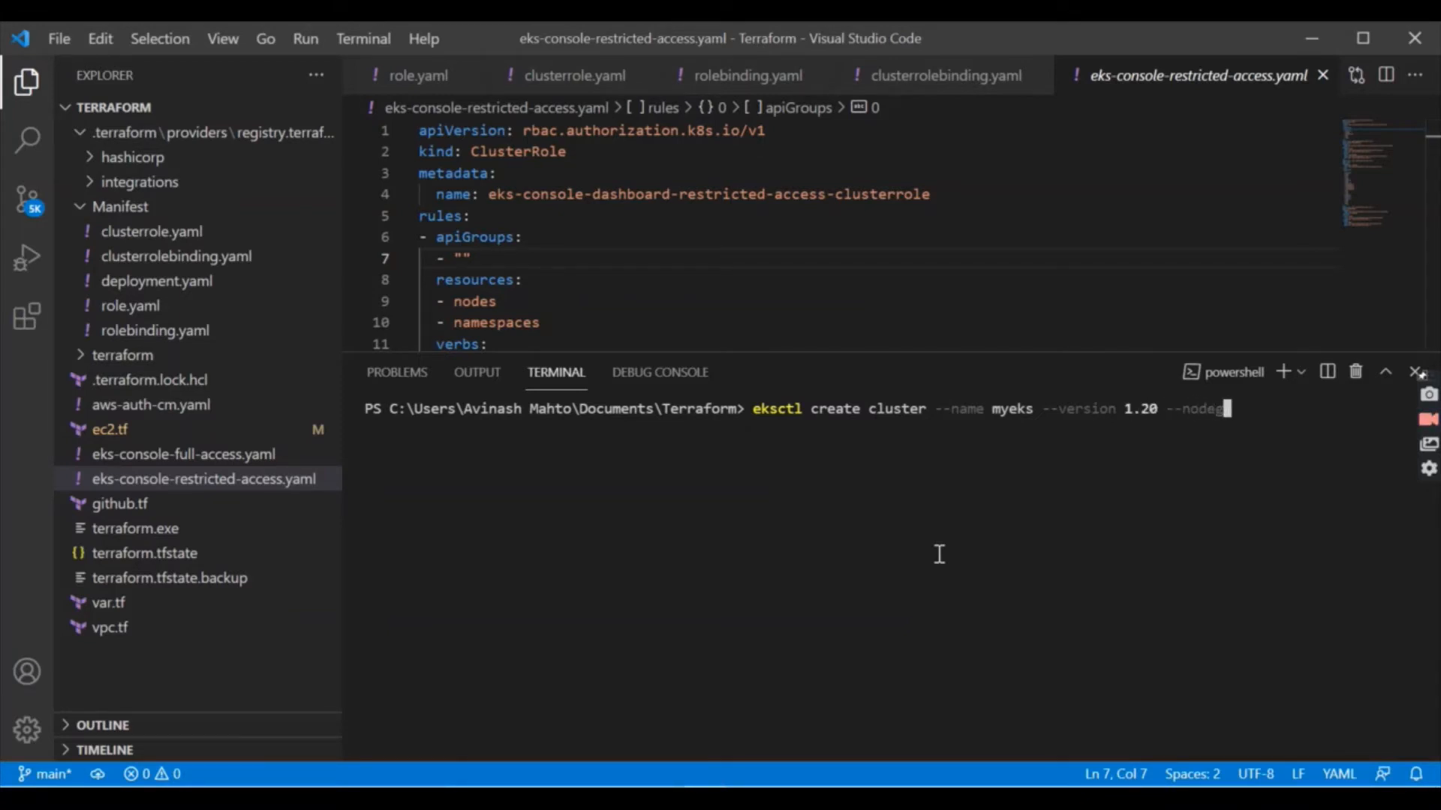
{"action": "type", "text": "roup-name "}
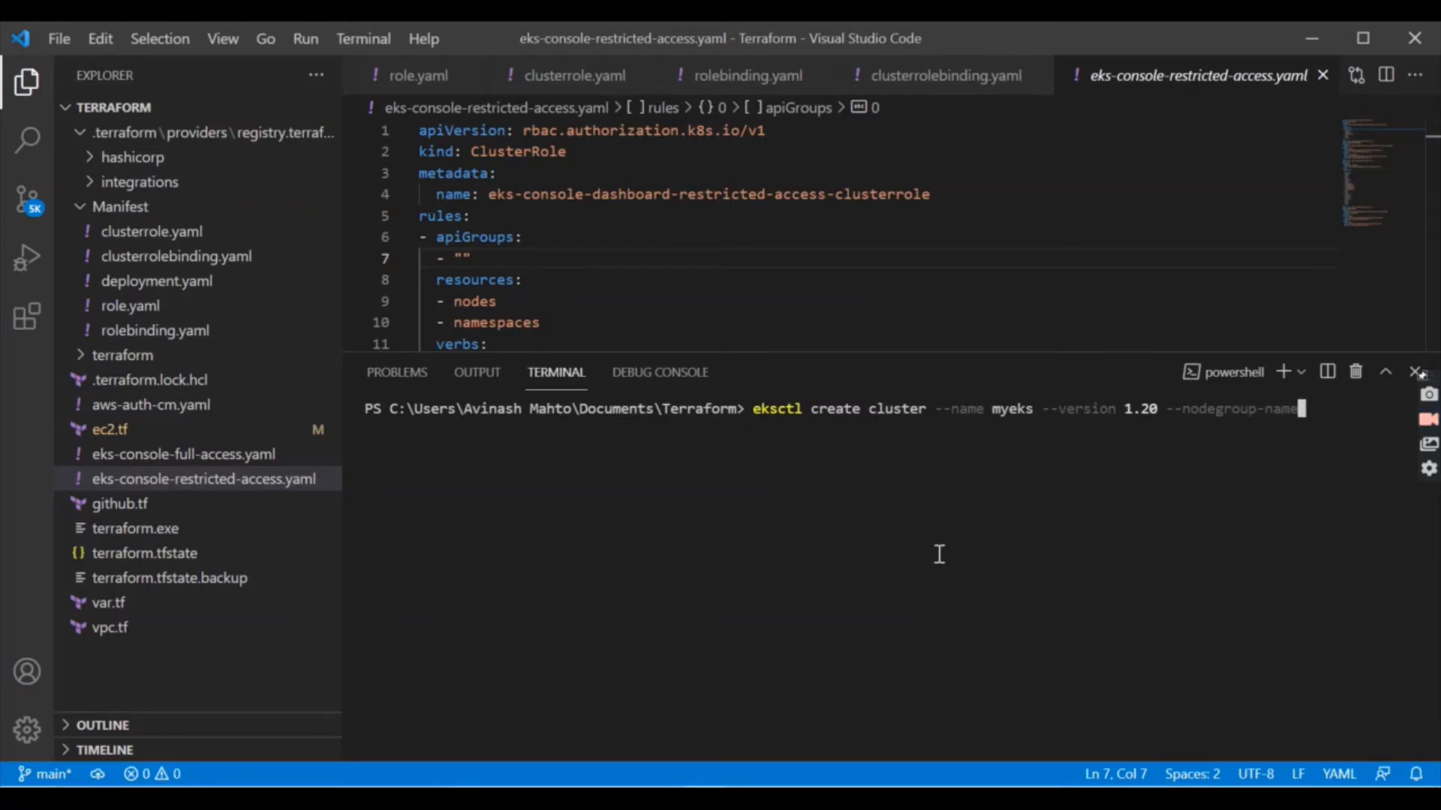
{"action": "type", "text": "myeks-nodes"}
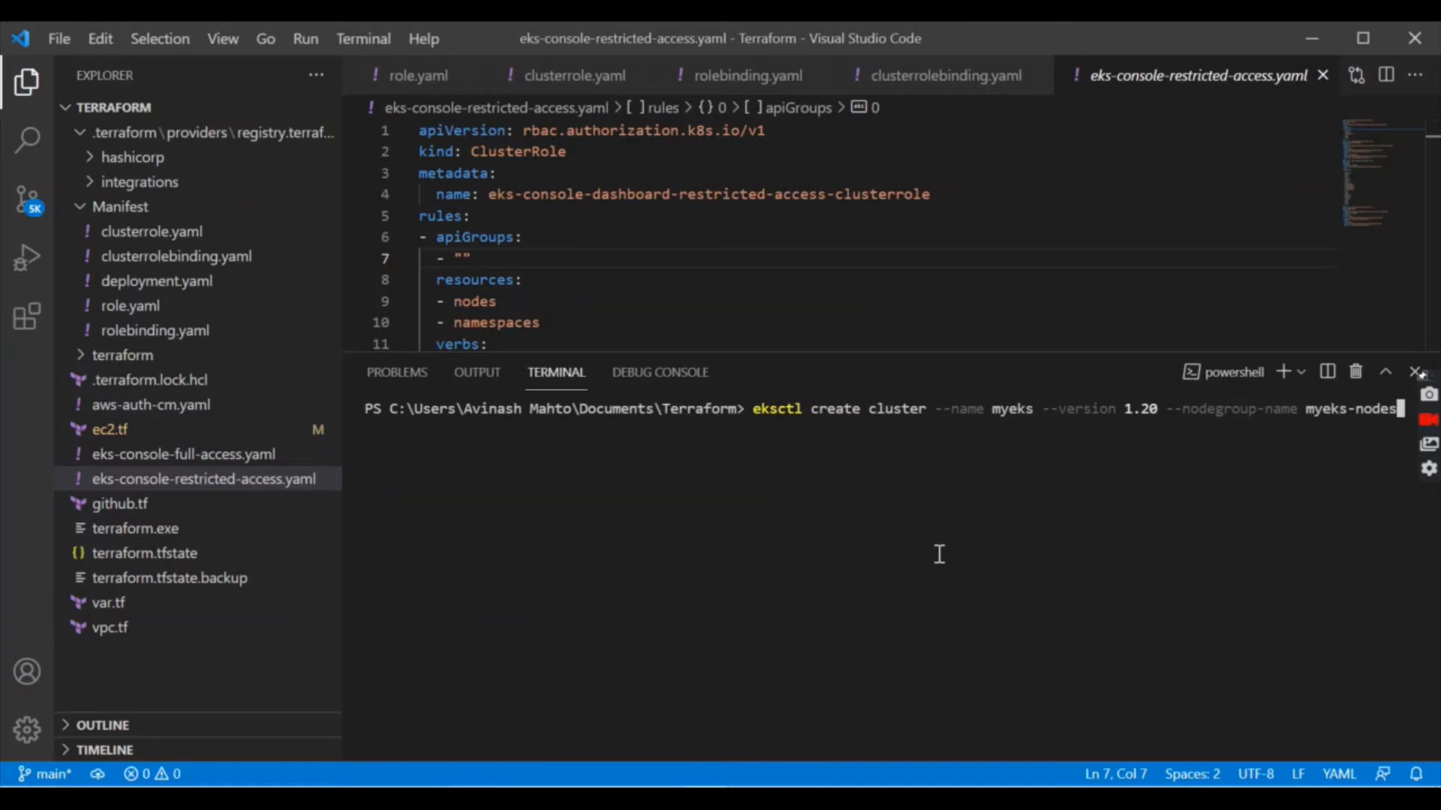
{"action": "type", "text": " --node-type"}
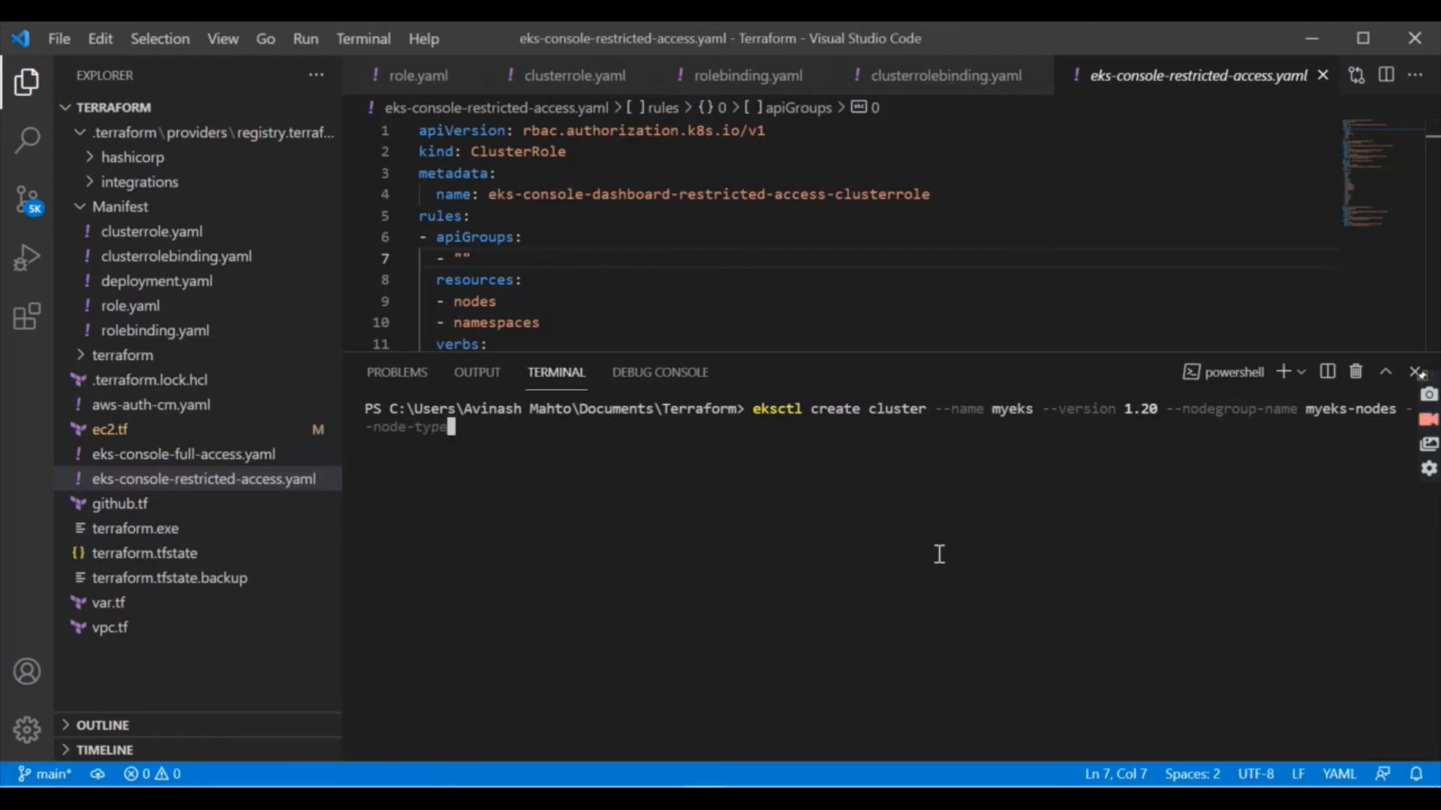
{"action": "type", "text": " t2.micro "}
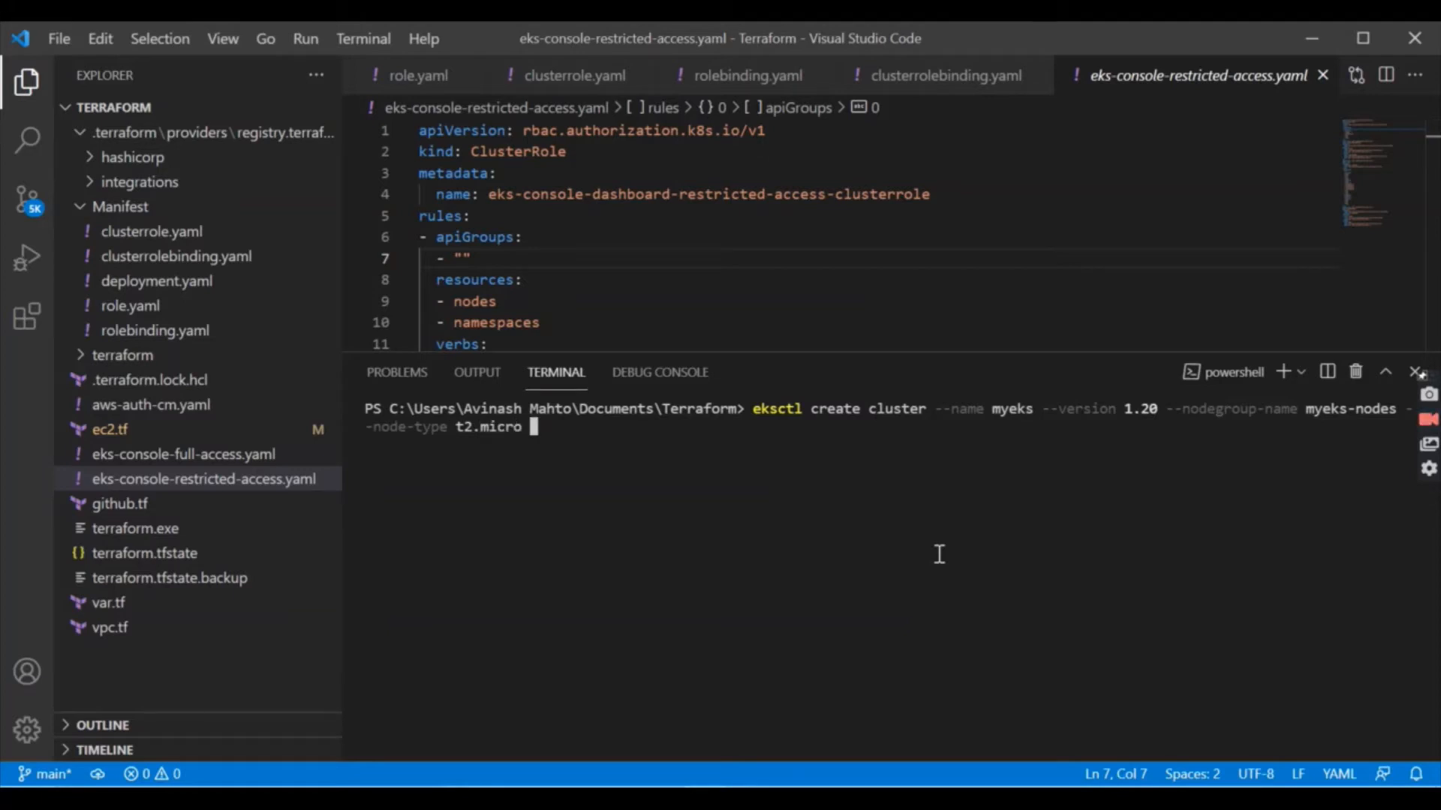
{"action": "type", "text": "--nodes 3 --managed"}
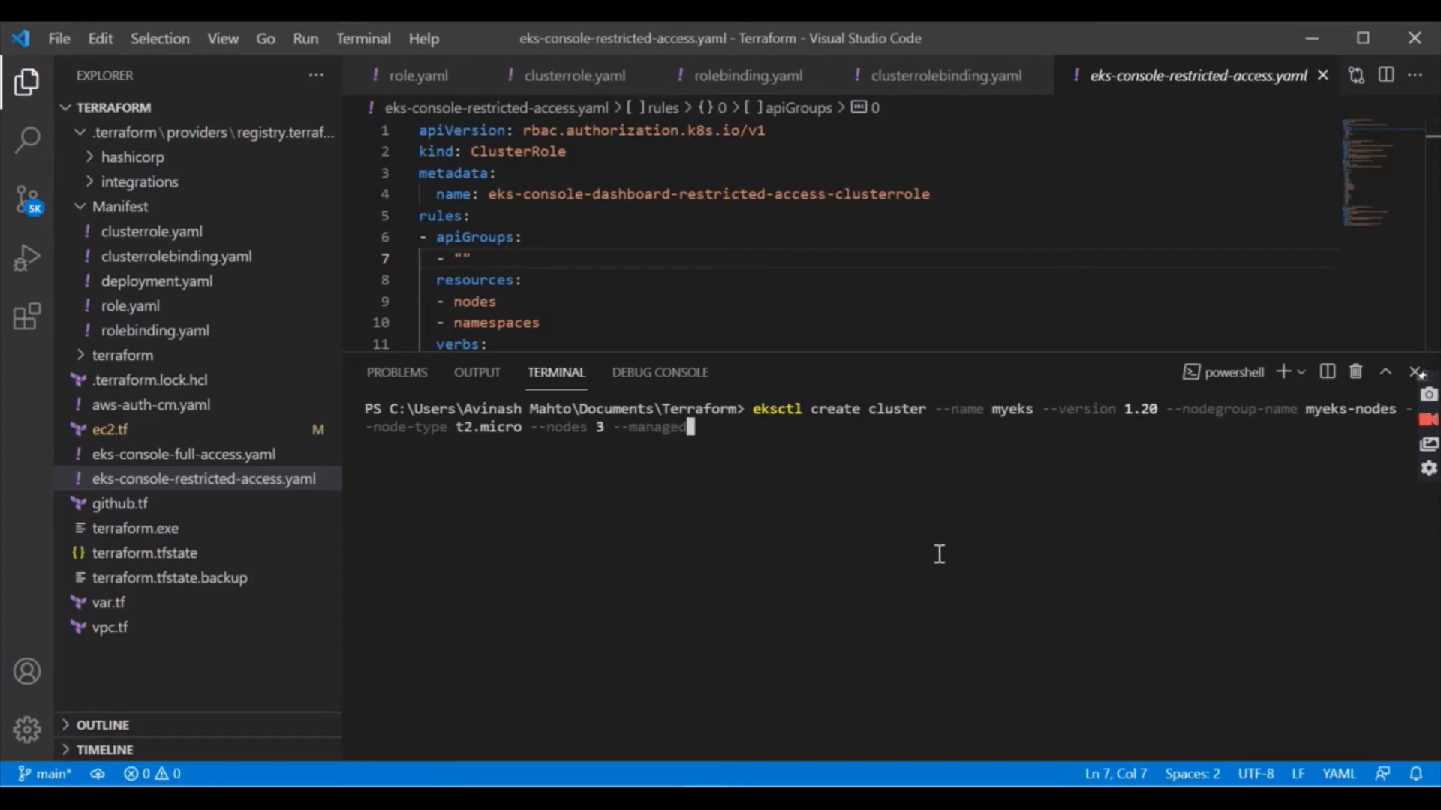
{"action": "key", "text": "ctrl+c"}
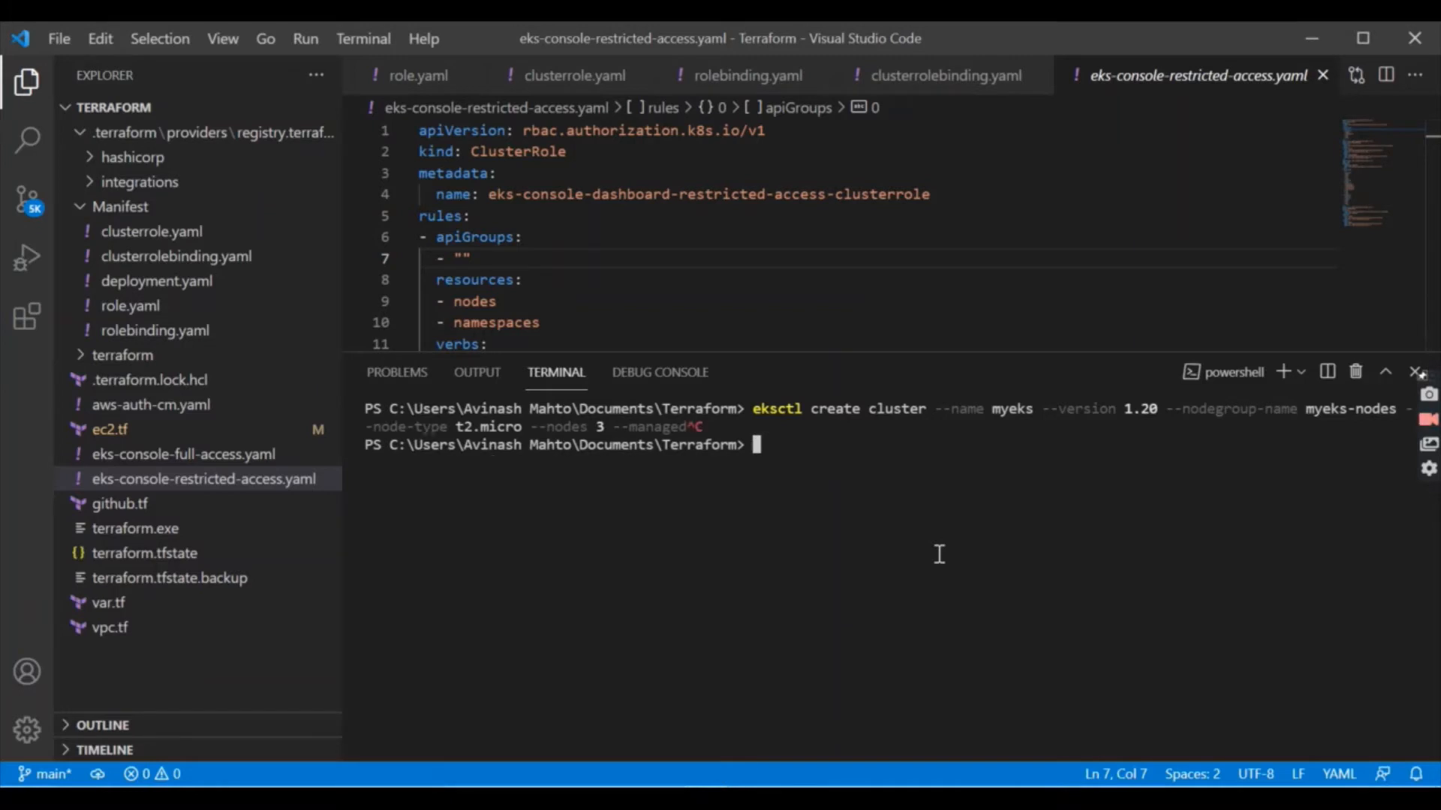
Run aws configure in the terminal and supply the access key ID copied from the Notepad document.
{"action": "key", "text": "Return"}
{"action": "key", "text": "Return"}
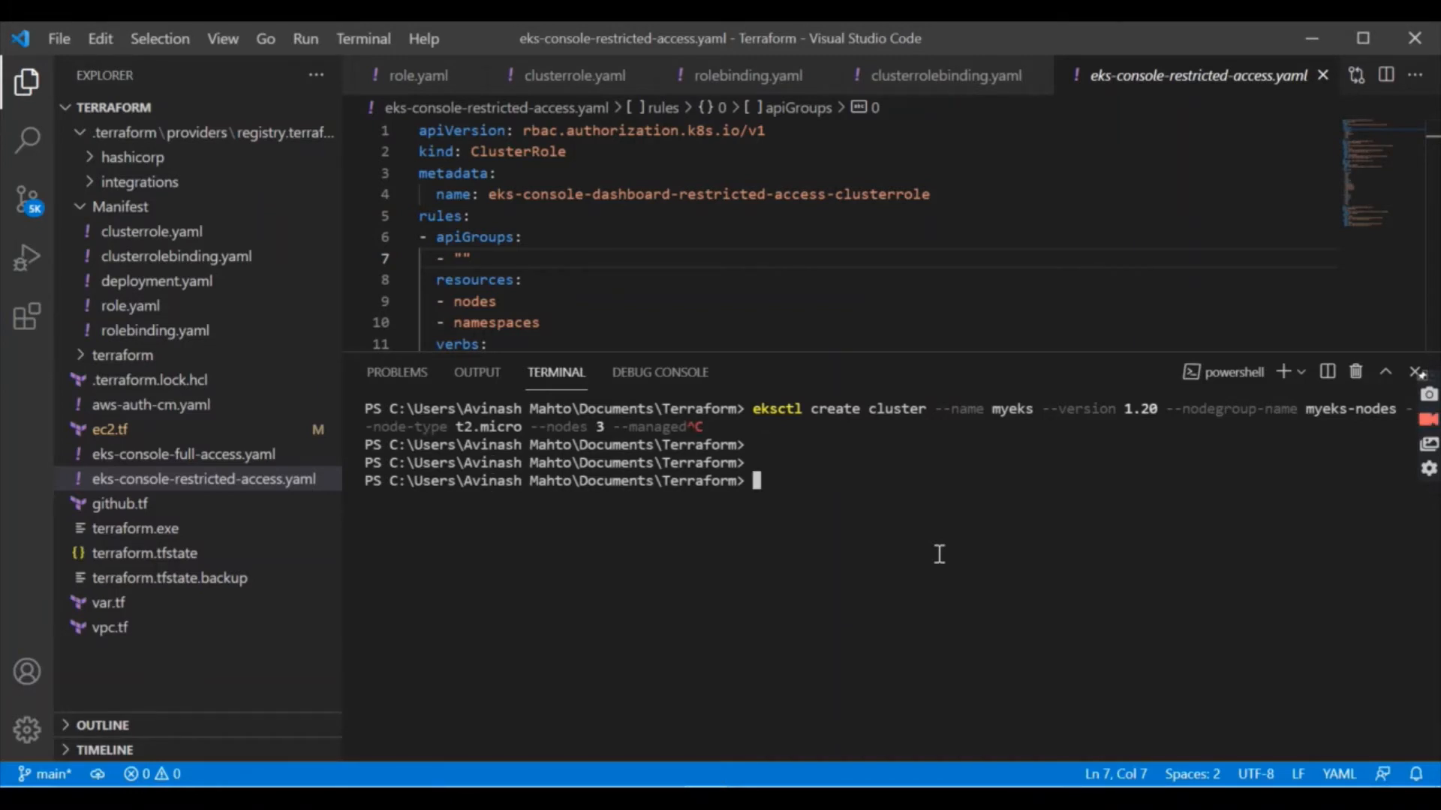
{"action": "type", "text": "aws configure"}
{"action": "key", "text": "Return"}
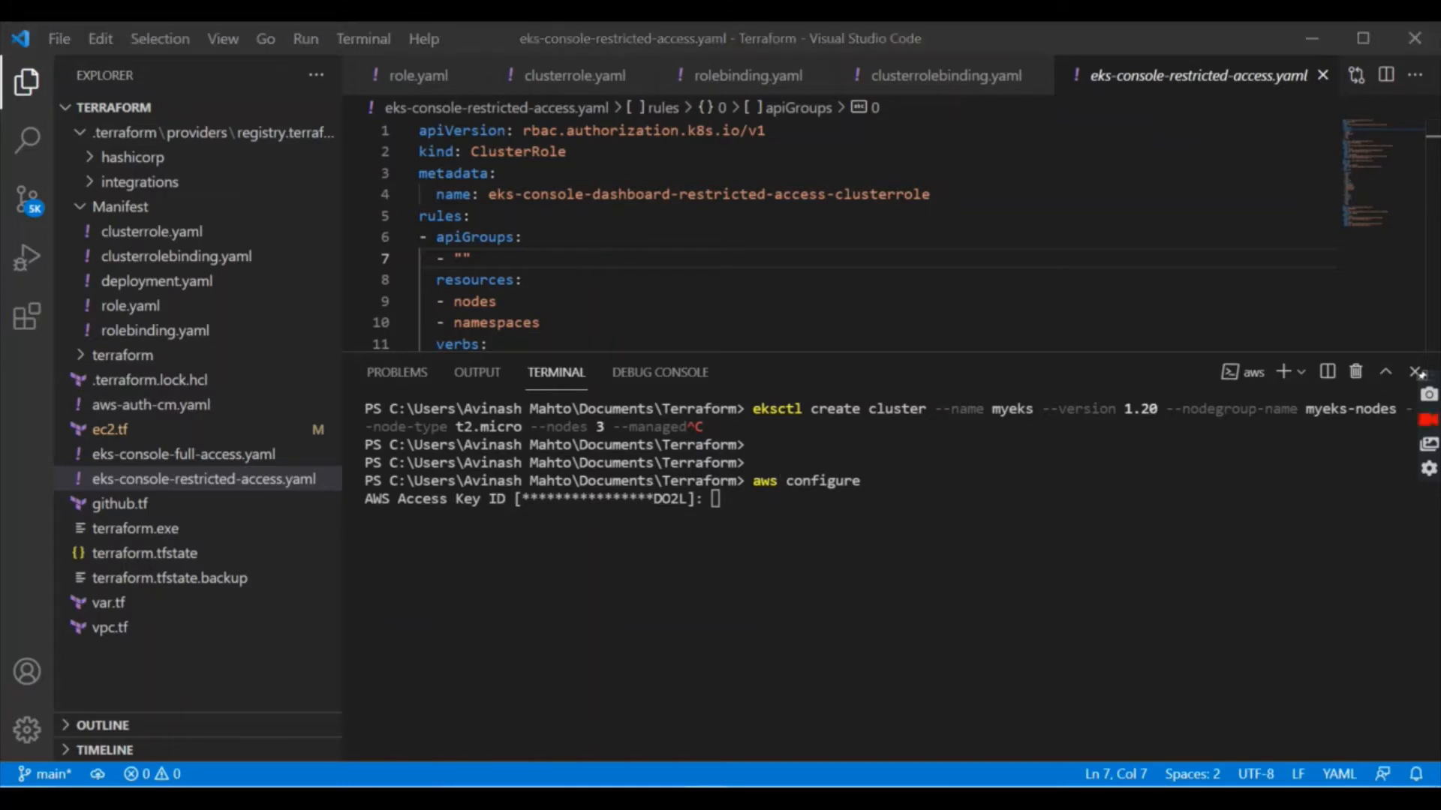
{"action": "mouse_move", "coordinate": [739, 794]}
{"action": "left_click", "coordinate": [839, 682]}
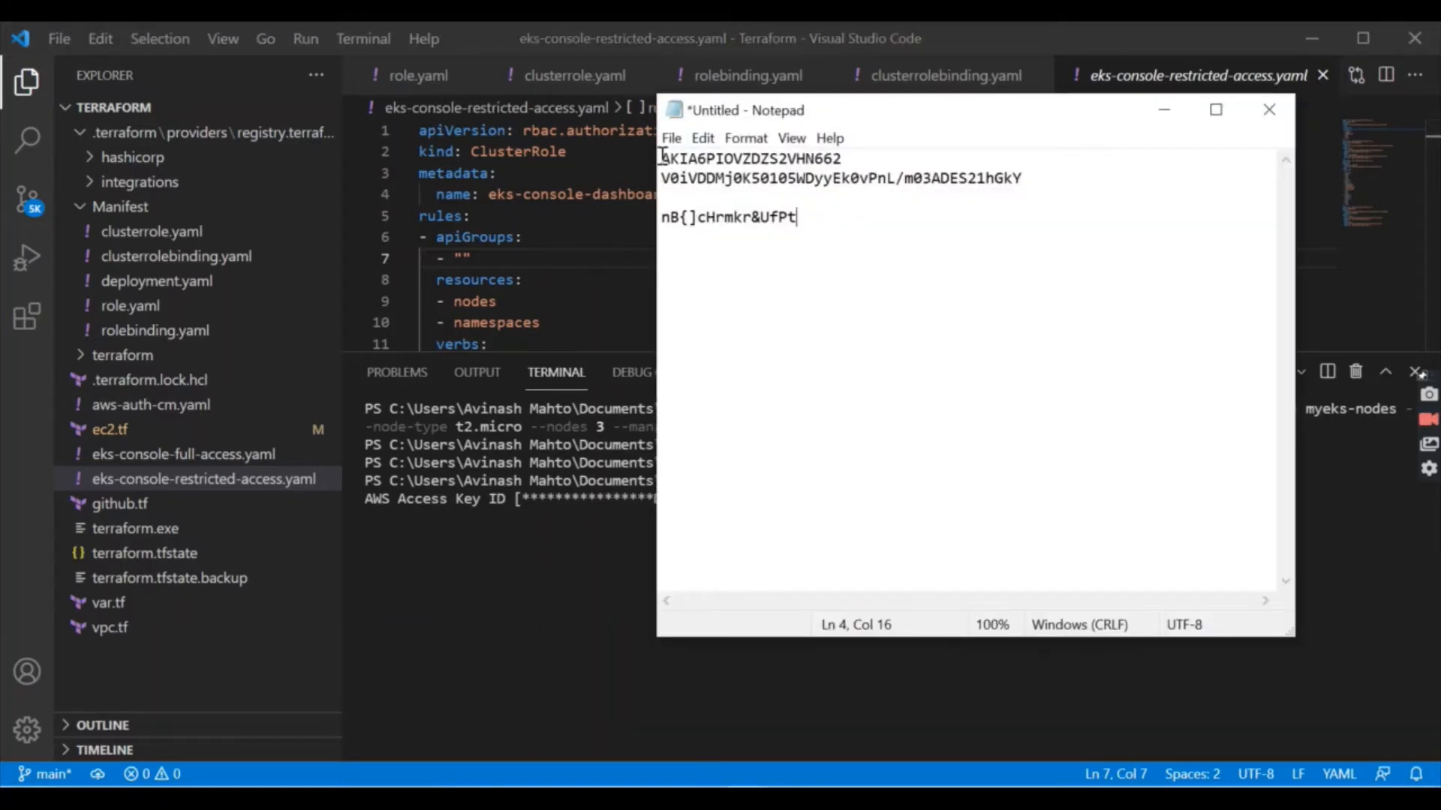
{"action": "left_click_drag", "start_coordinate": [661, 158], "coordinate": [839, 162]}
{"action": "key", "text": "ctrl+c"}
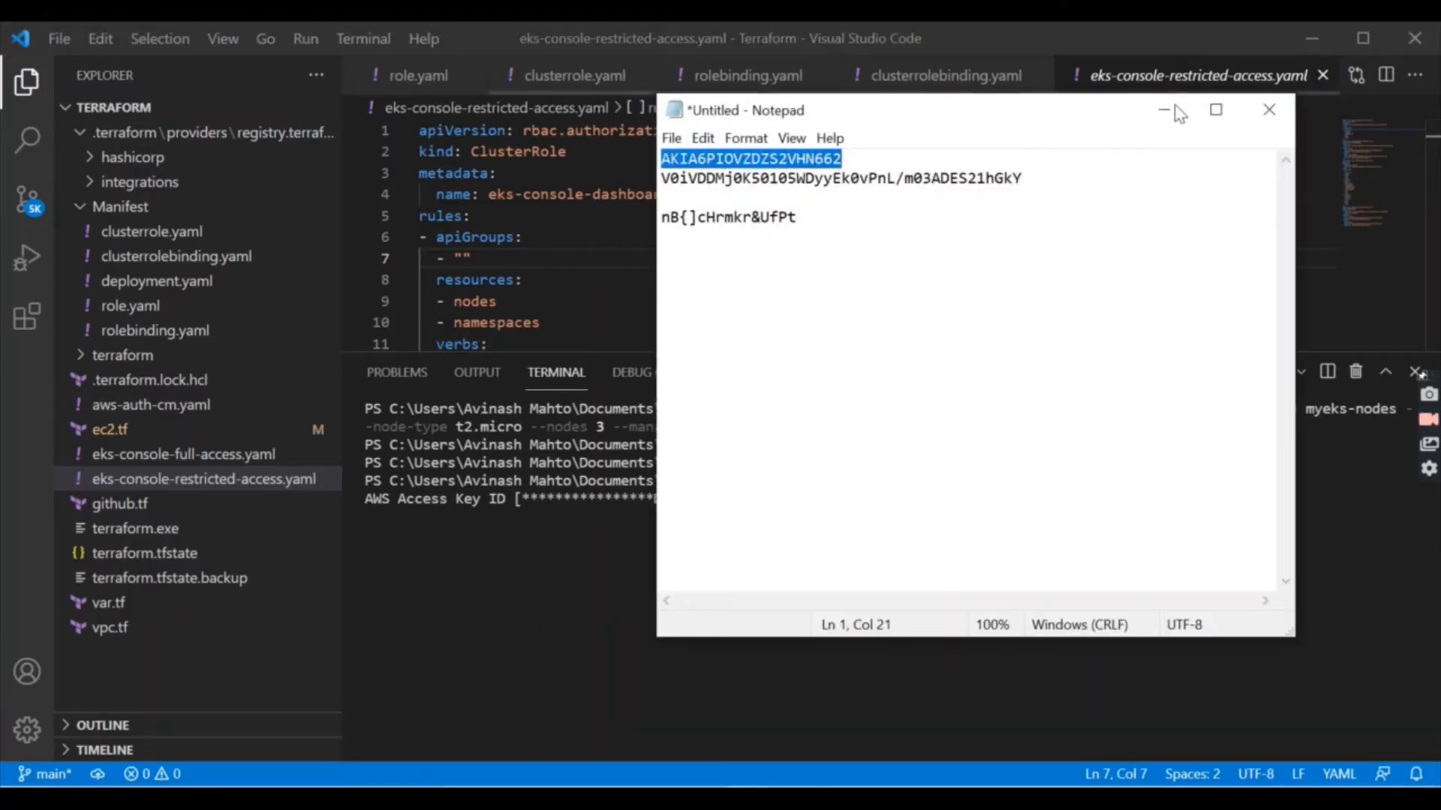
{"action": "left_click", "coordinate": [1164, 110]}
{"action": "key", "text": "ctrl+v"}
{"action": "key", "text": "Return"}
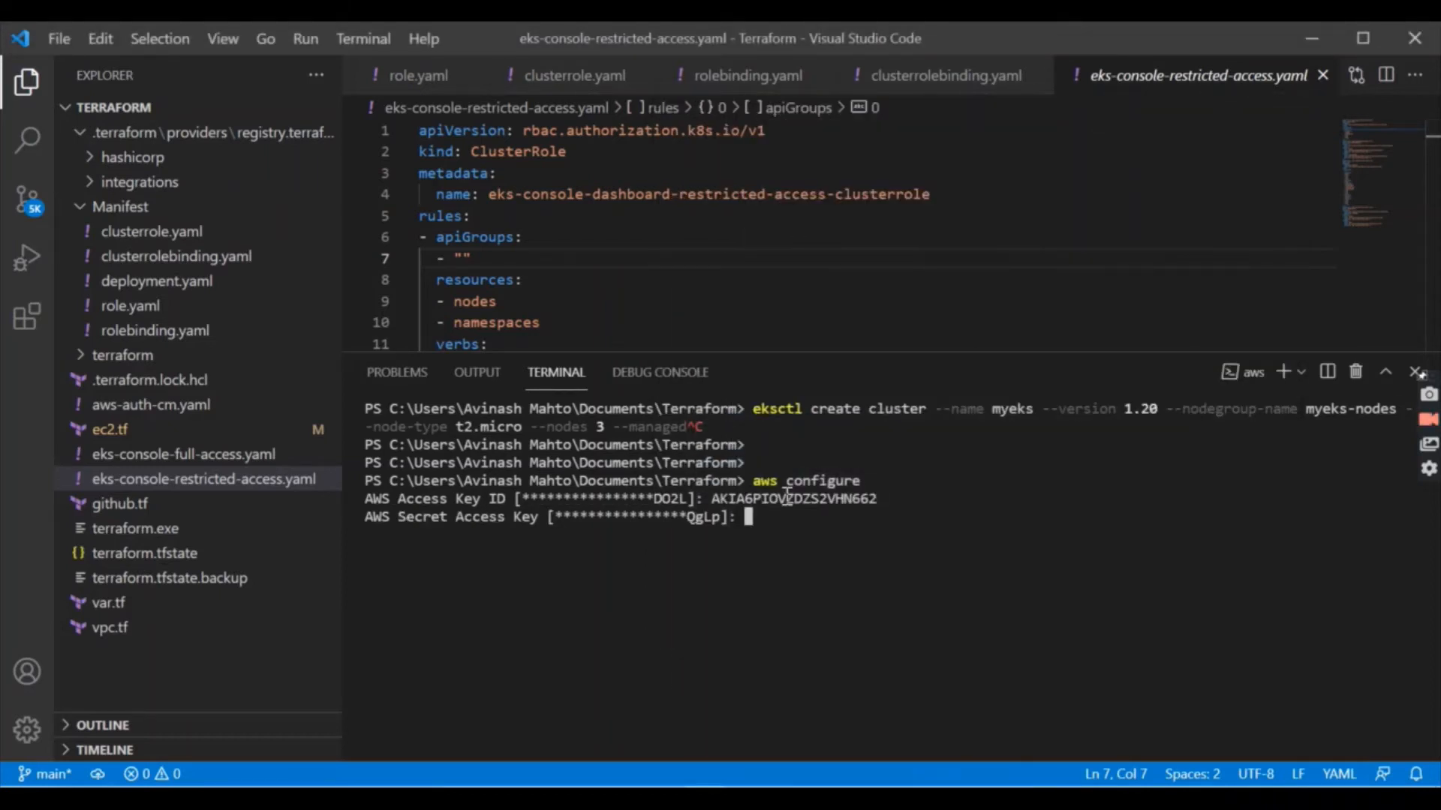
Copy the secret access key from the Notepad document and enter it at the AWS Secret Access Key prompt.
{"action": "left_click", "coordinate": [862, 743]}
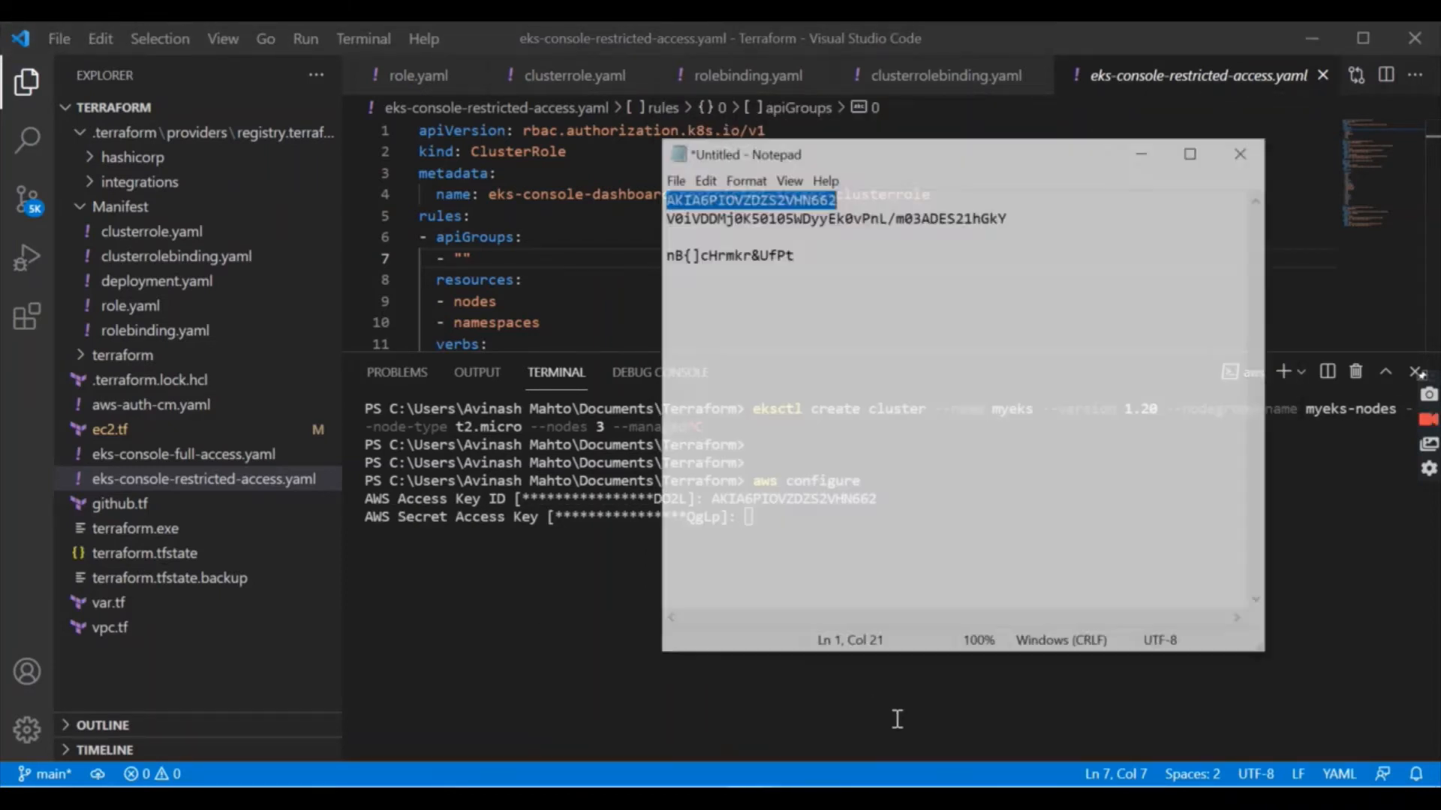
{"action": "left_click", "coordinate": [664, 178]}
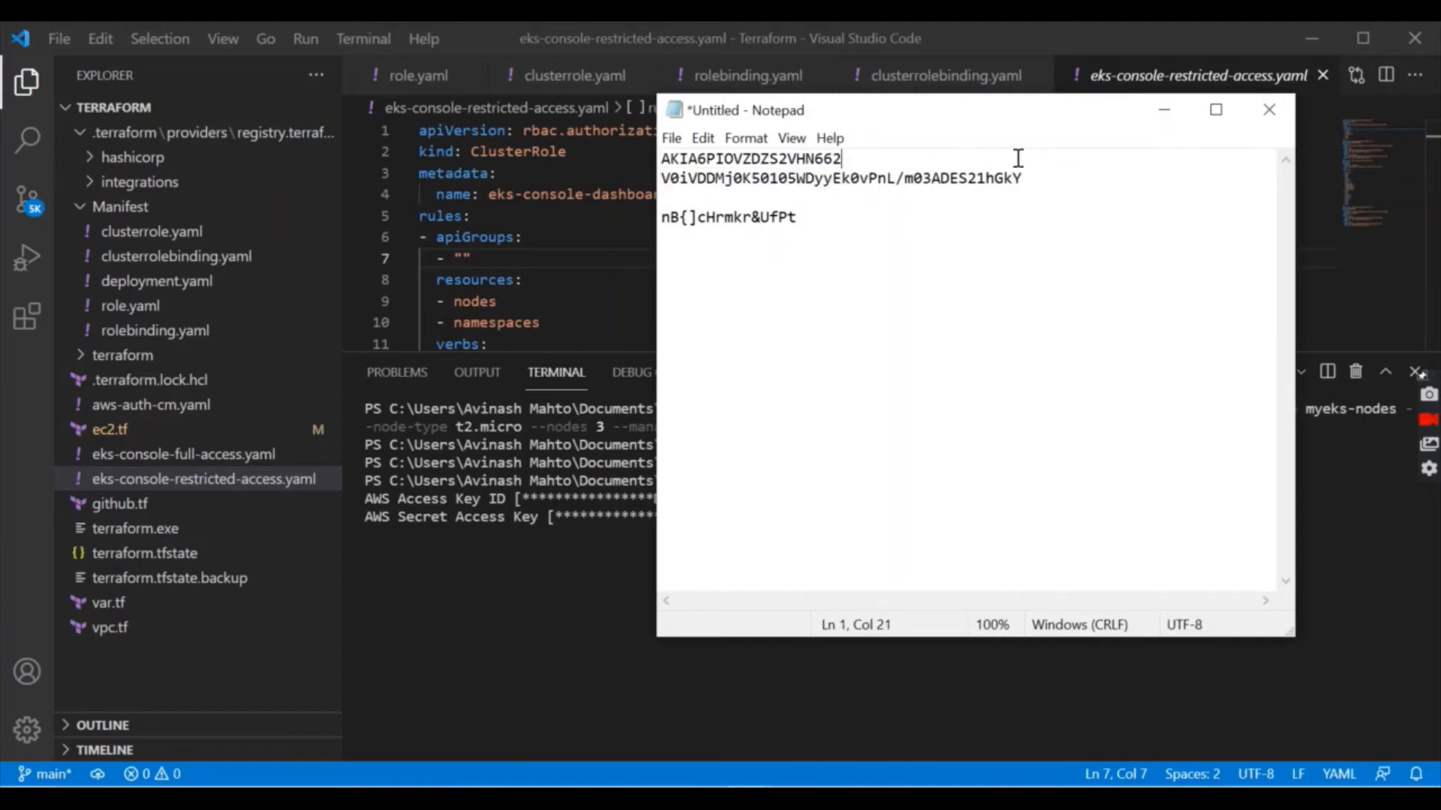
{"action": "left_click", "coordinate": [1044, 173], "text": "shift"}
{"action": "key", "text": "ctrl+c"}
{"action": "left_click", "coordinate": [1165, 106]}
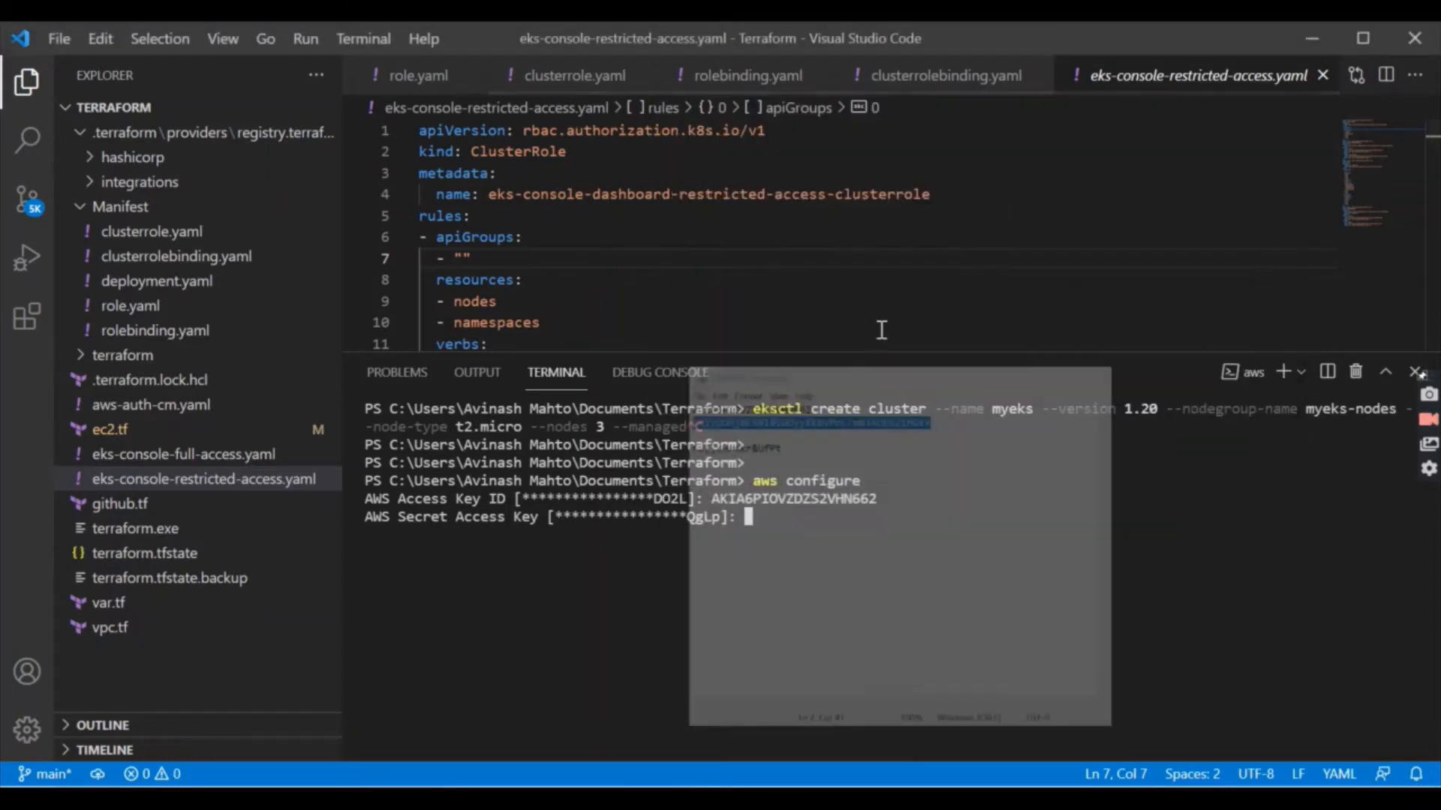
{"action": "key", "text": "ctrl+v"}
{"action": "key", "text": "Return"}
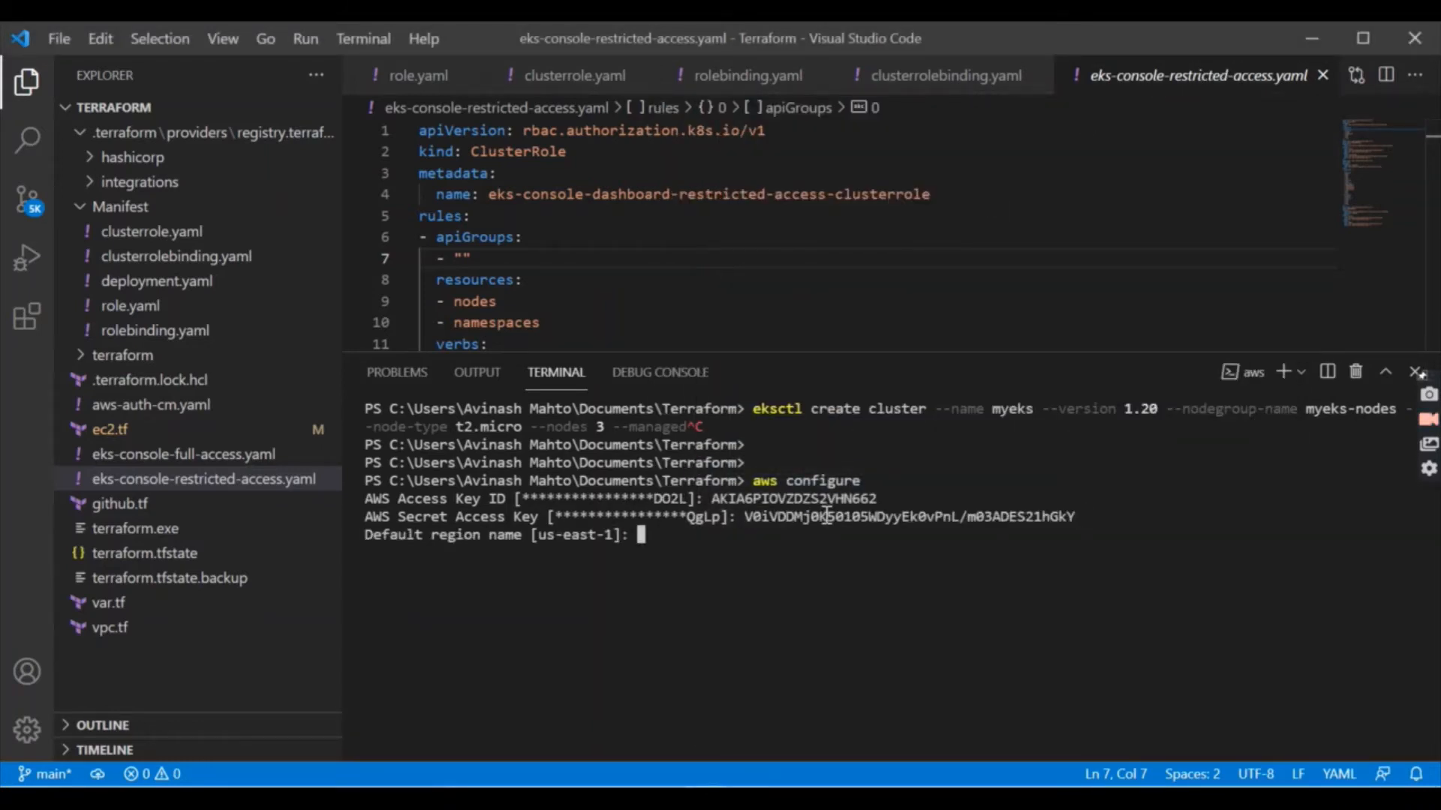
Set the AWS default region name to us-east-1 and the default output format to json.
{"action": "type", "text": "us-east"}
{"action": "type", "text": "-1"}
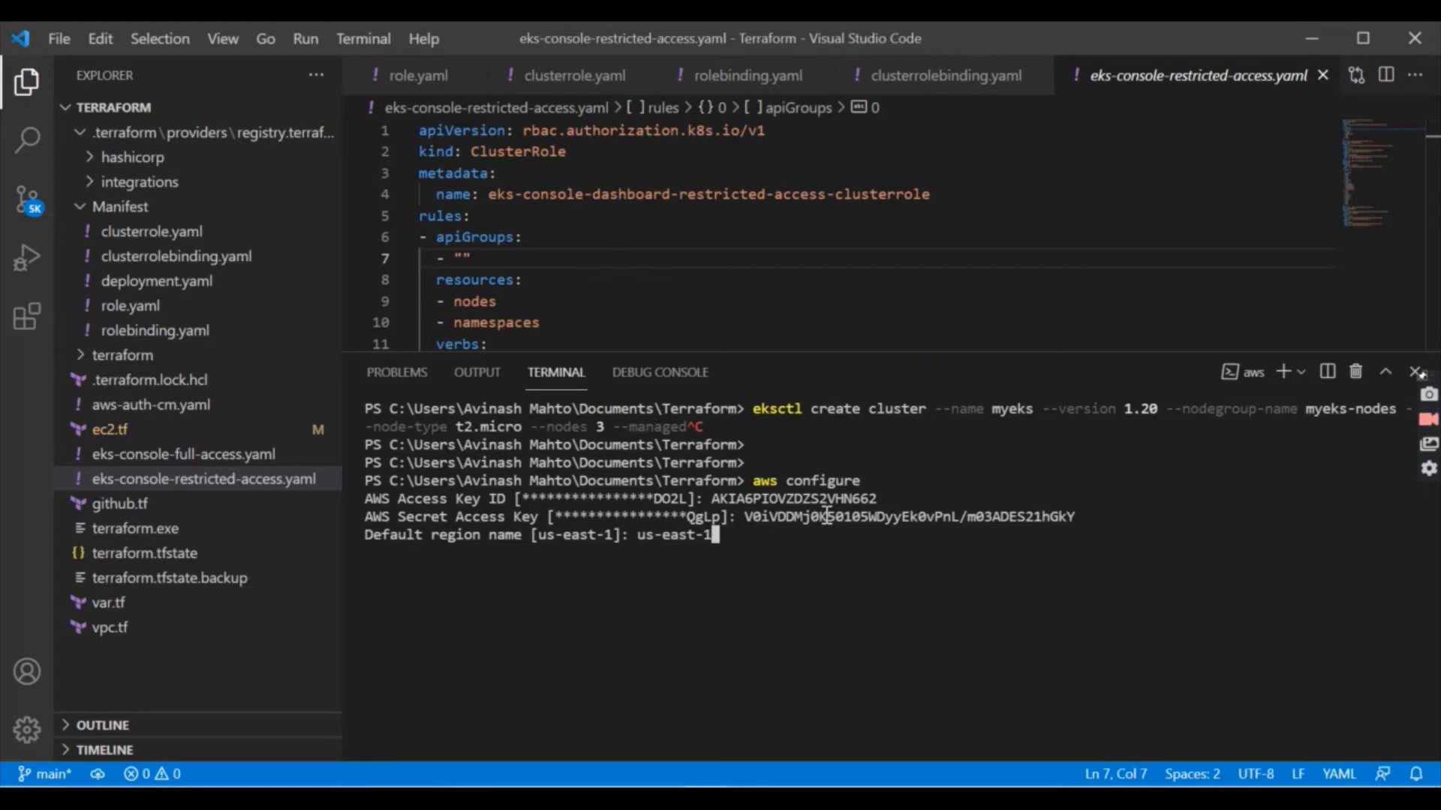
{"action": "key", "text": "Return"}
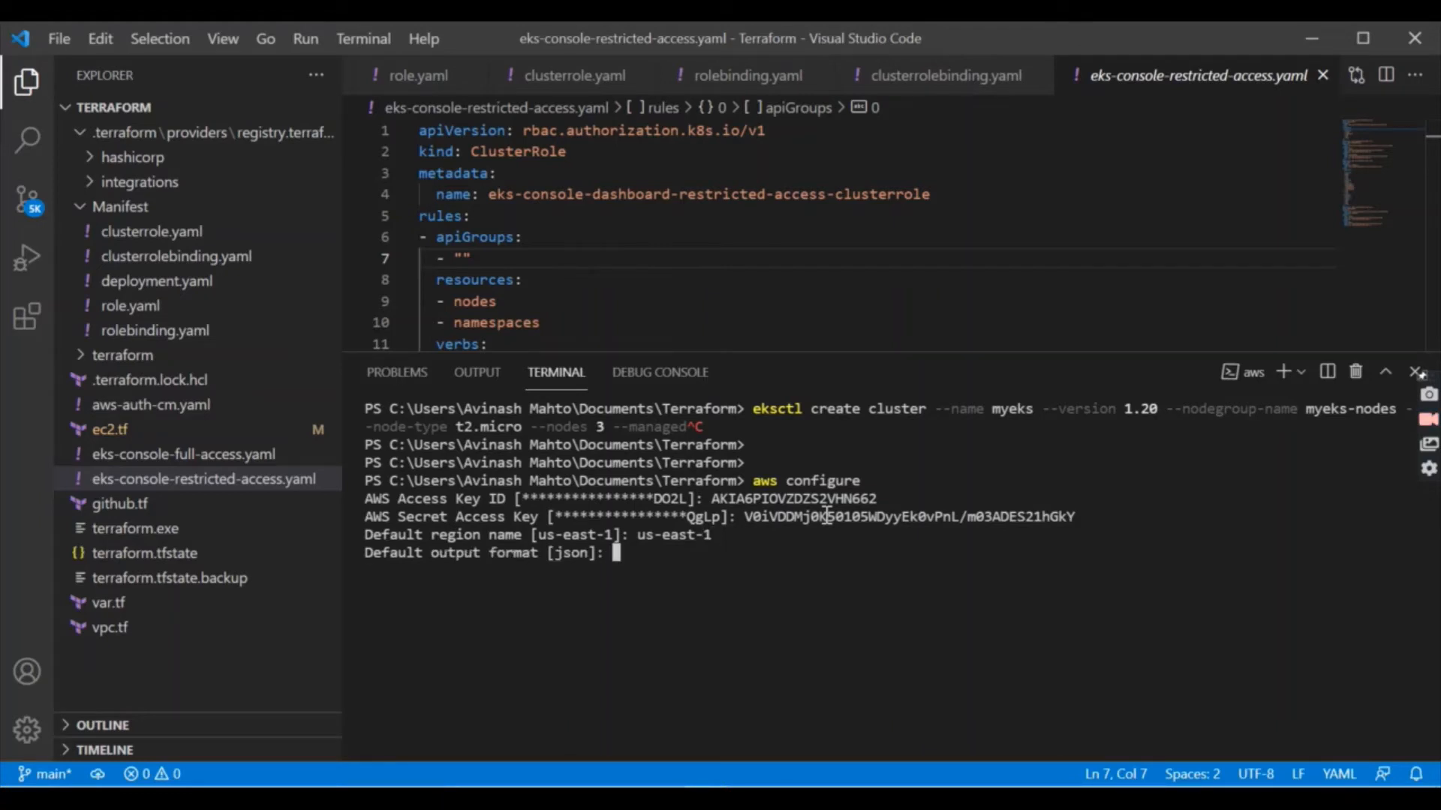
{"action": "type", "text": "json"}
{"action": "key", "text": "Return"}
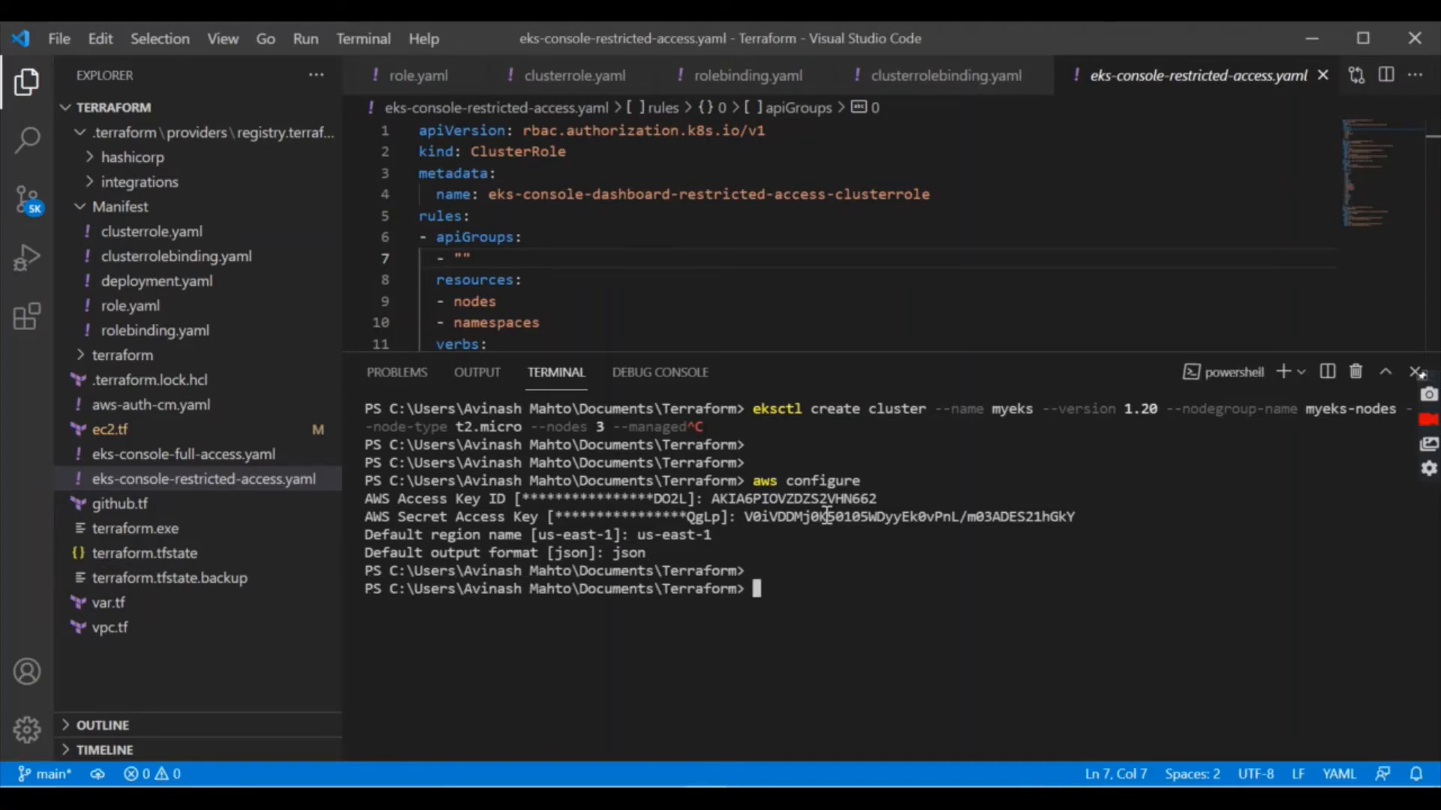
Clear the terminal and run eksctl create cluster --name myeks --version 1.20 --nodegroup-name myeks-nodes --node-type t2.micro --nodes 3 --managed.
{"action": "key", "text": "ctrl+l"}
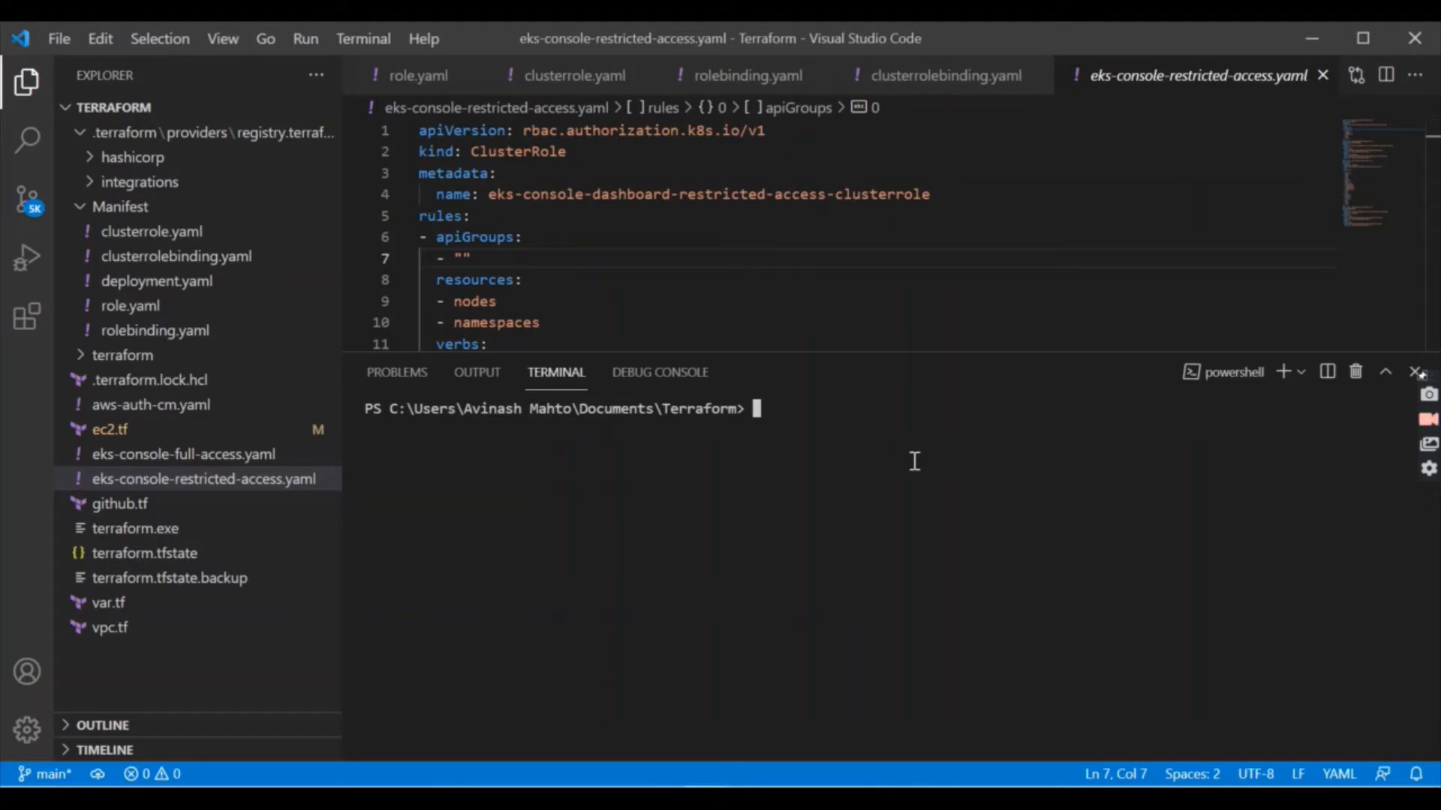
{"action": "type", "text": "eksctl create"}
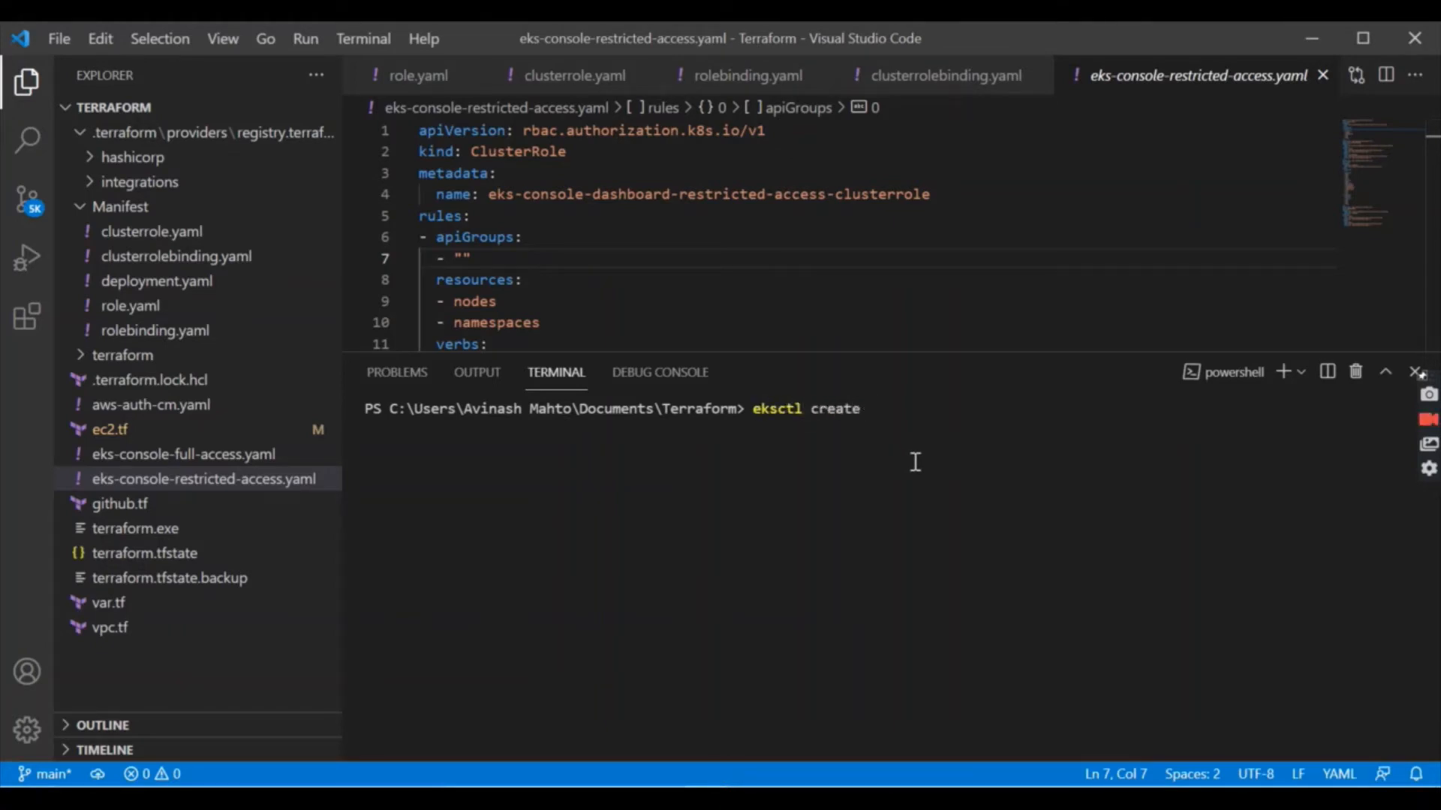
{"action": "type", "text": " cluster --name "}
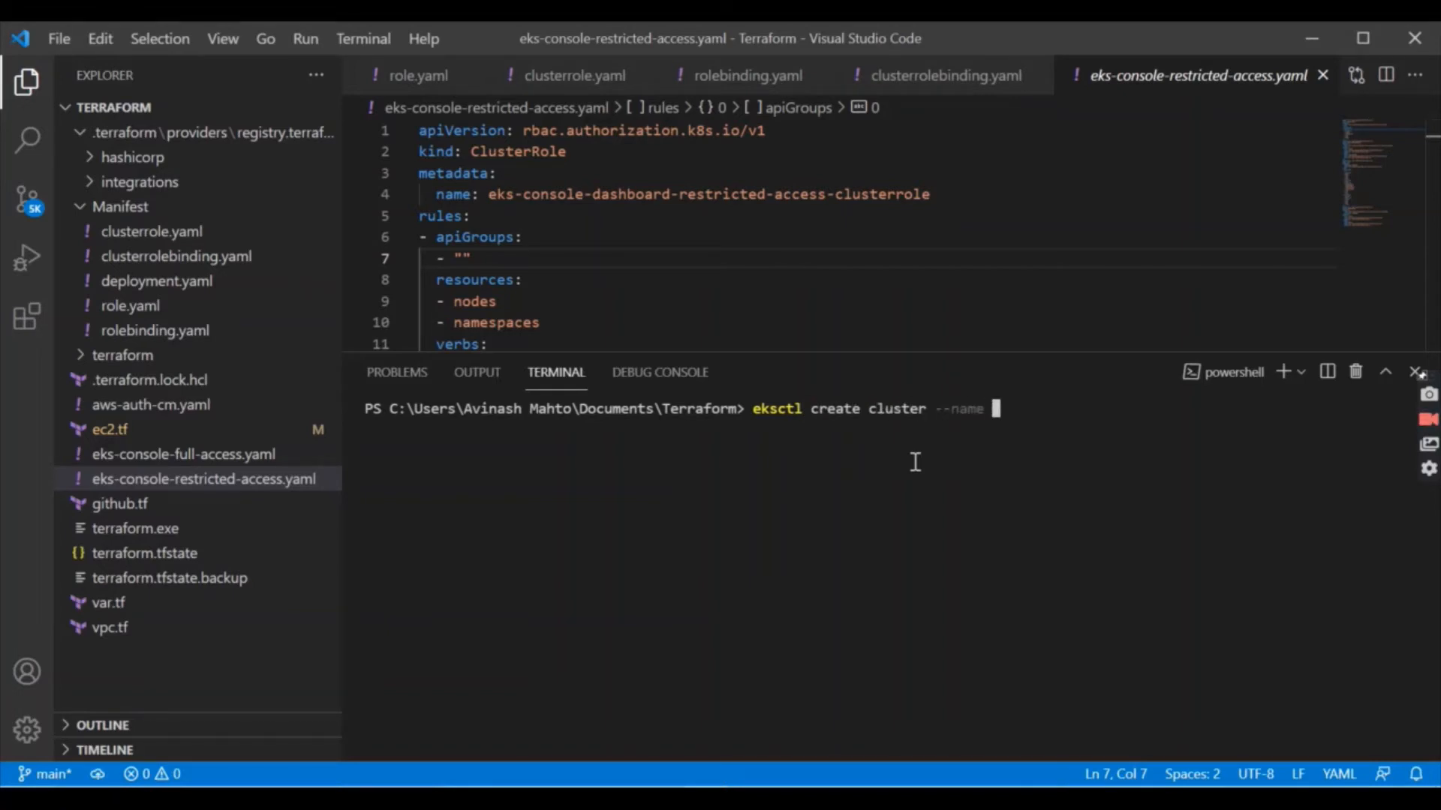
{"action": "type", "text": "myeks --versi"}
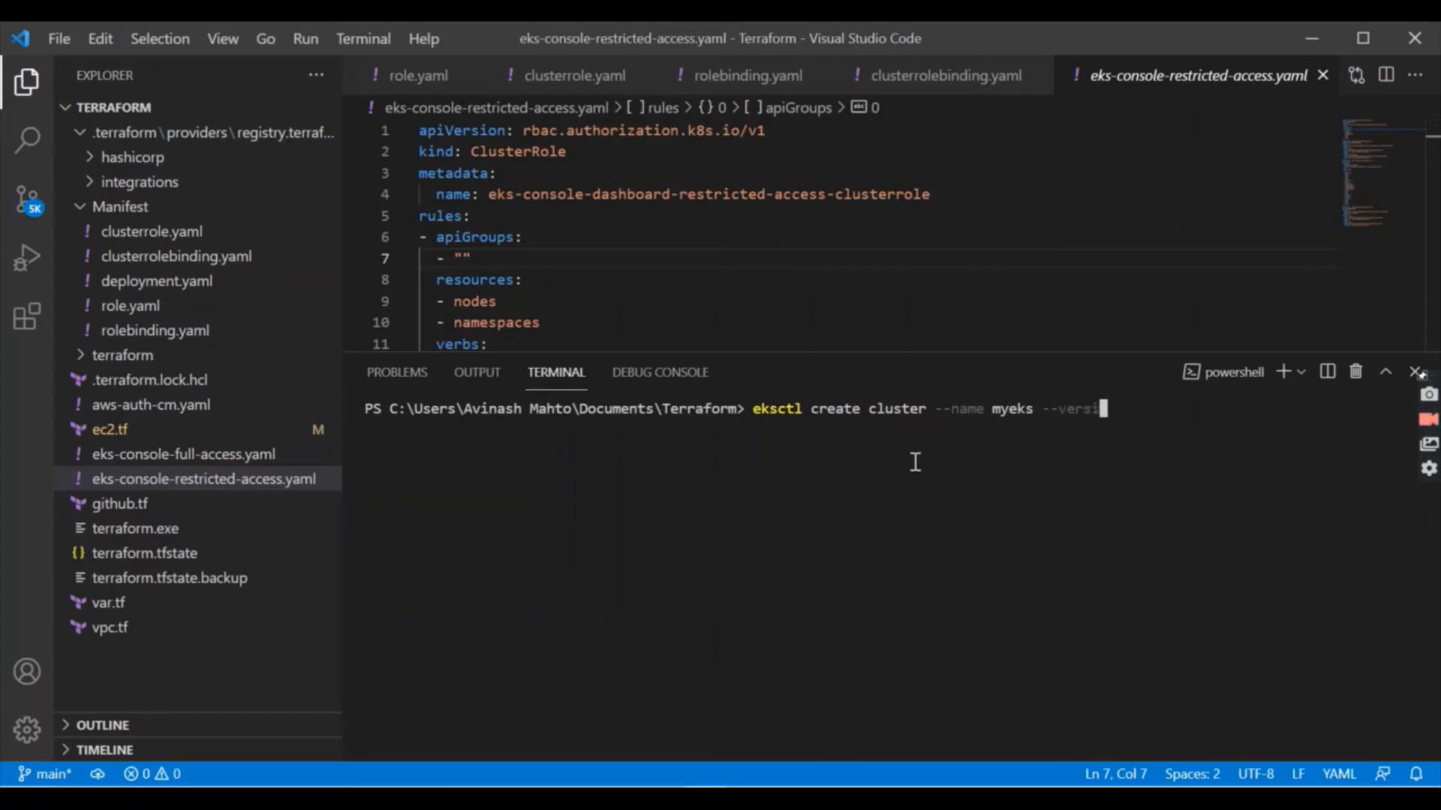
{"action": "type", "text": "on 1.20 --nodegroup-name "}
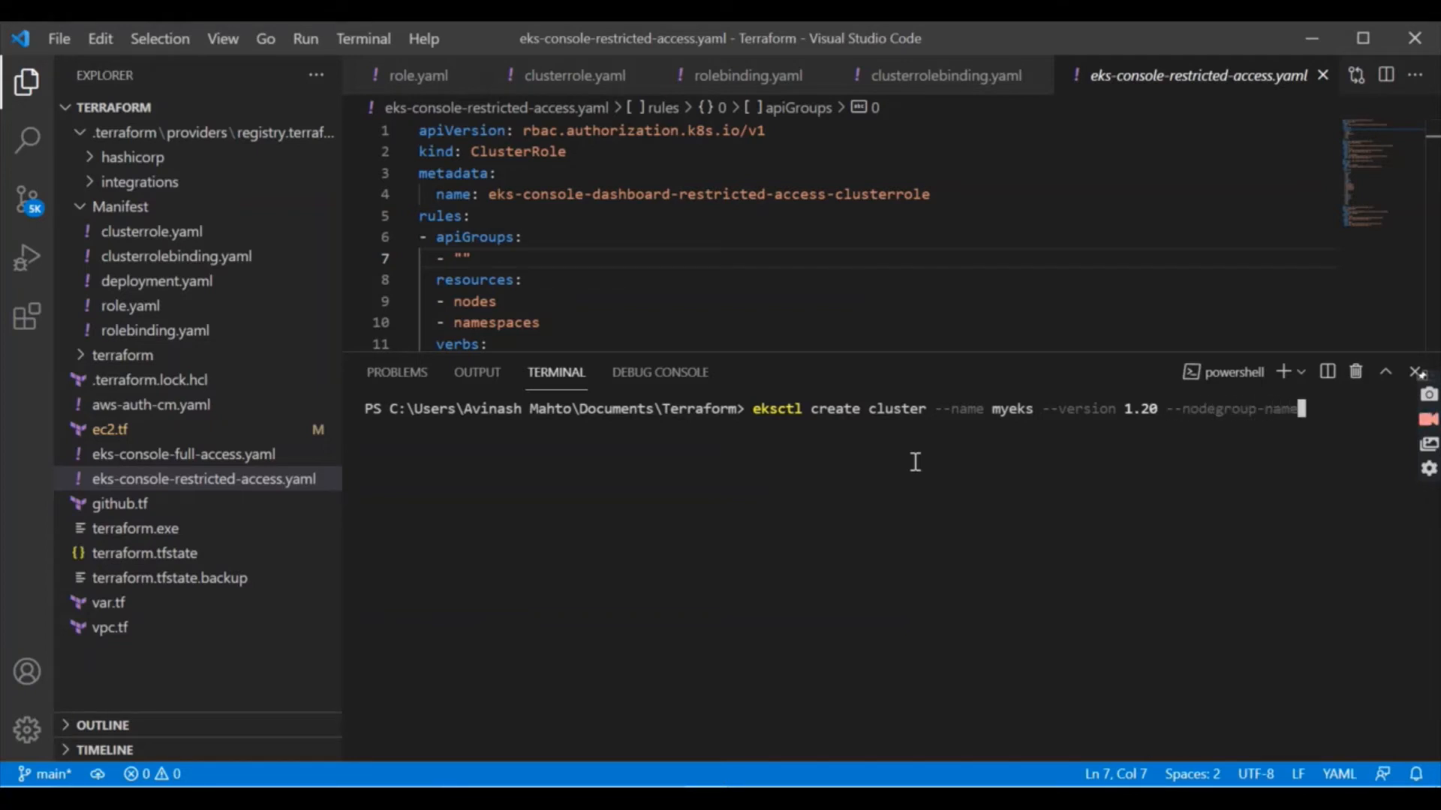
{"action": "type", "text": "myeks-nodes "}
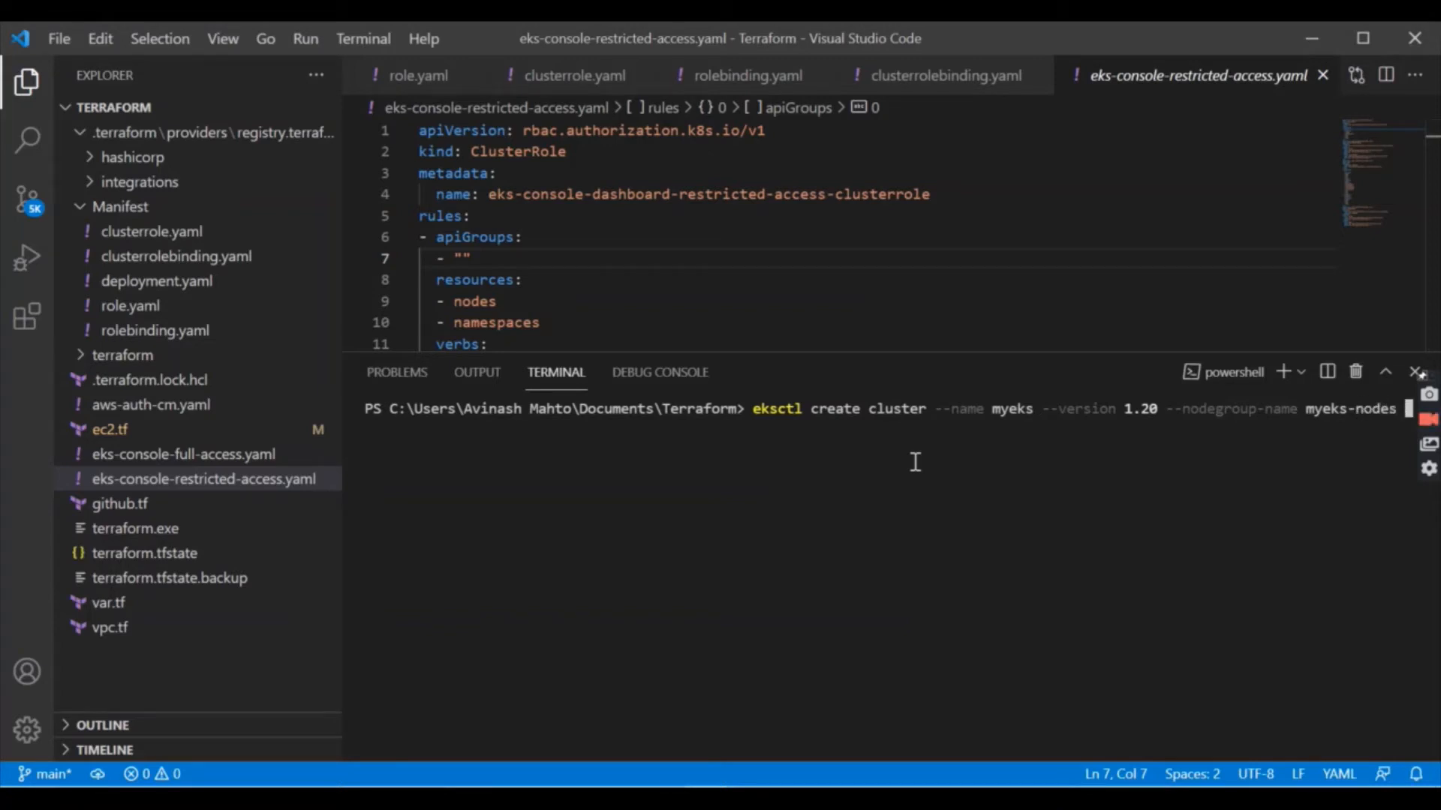
{"action": "type", "text": "--node-type t2."}
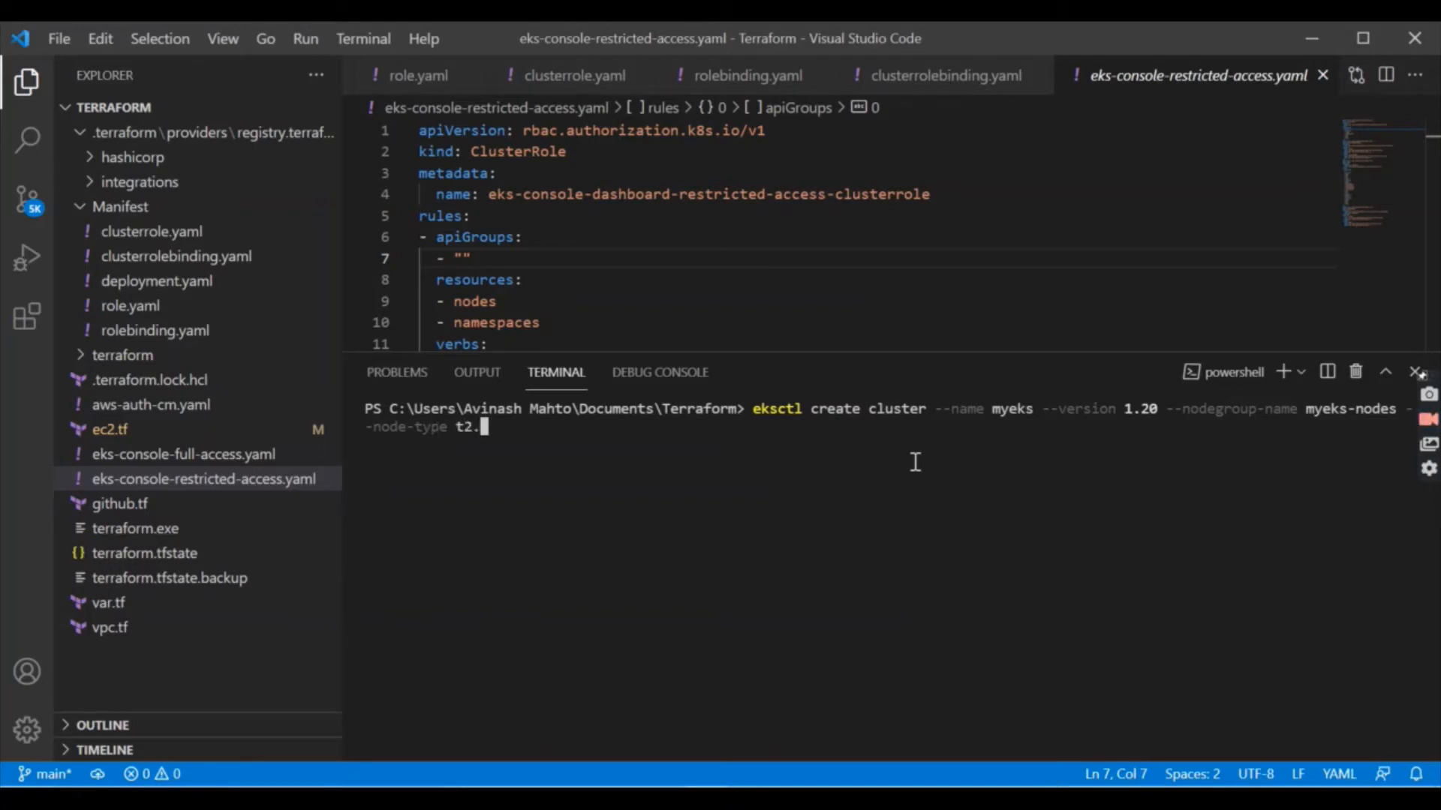
{"action": "type", "text": "micro --nodes "}
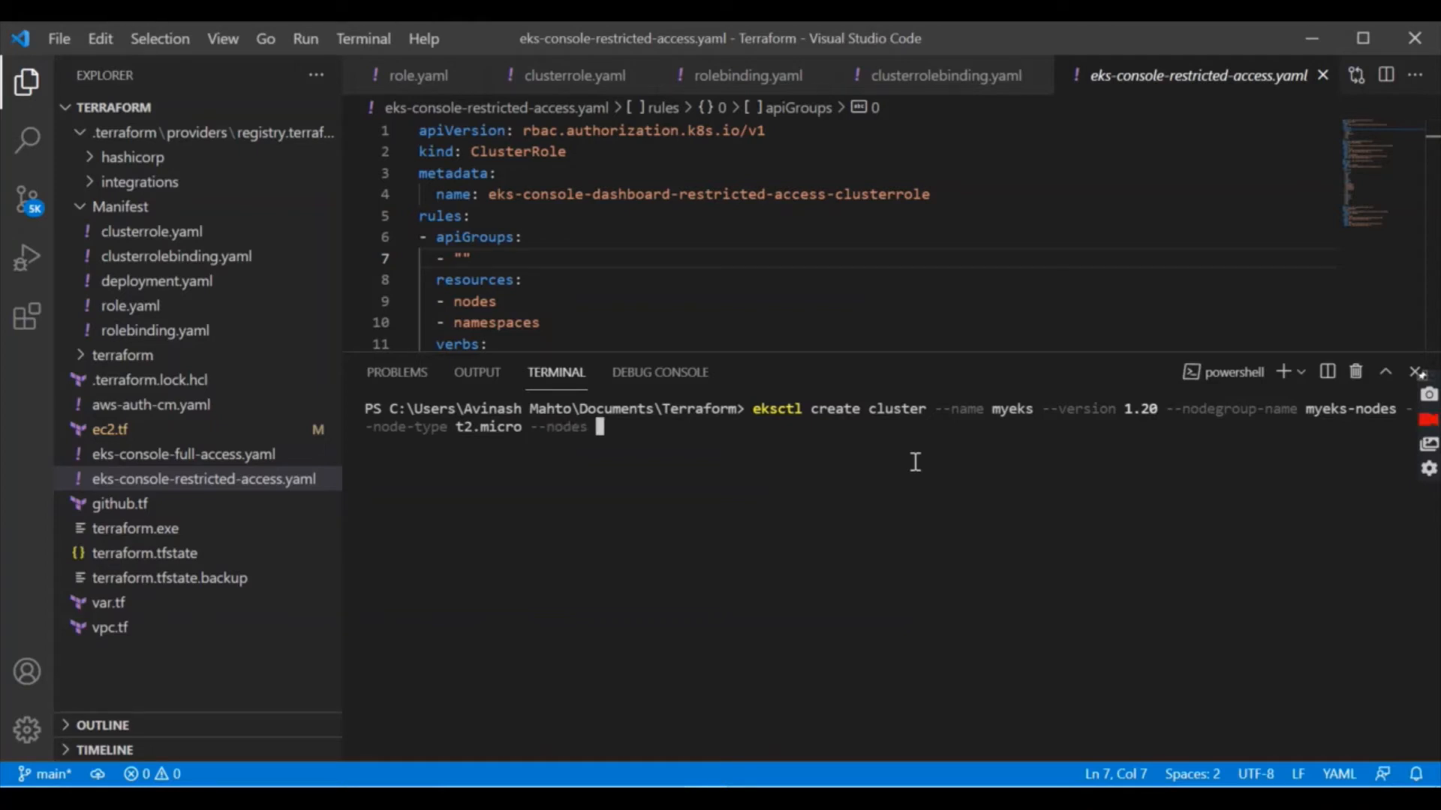
{"action": "type", "text": "3 --managed"}
{"action": "key", "text": "Return"}
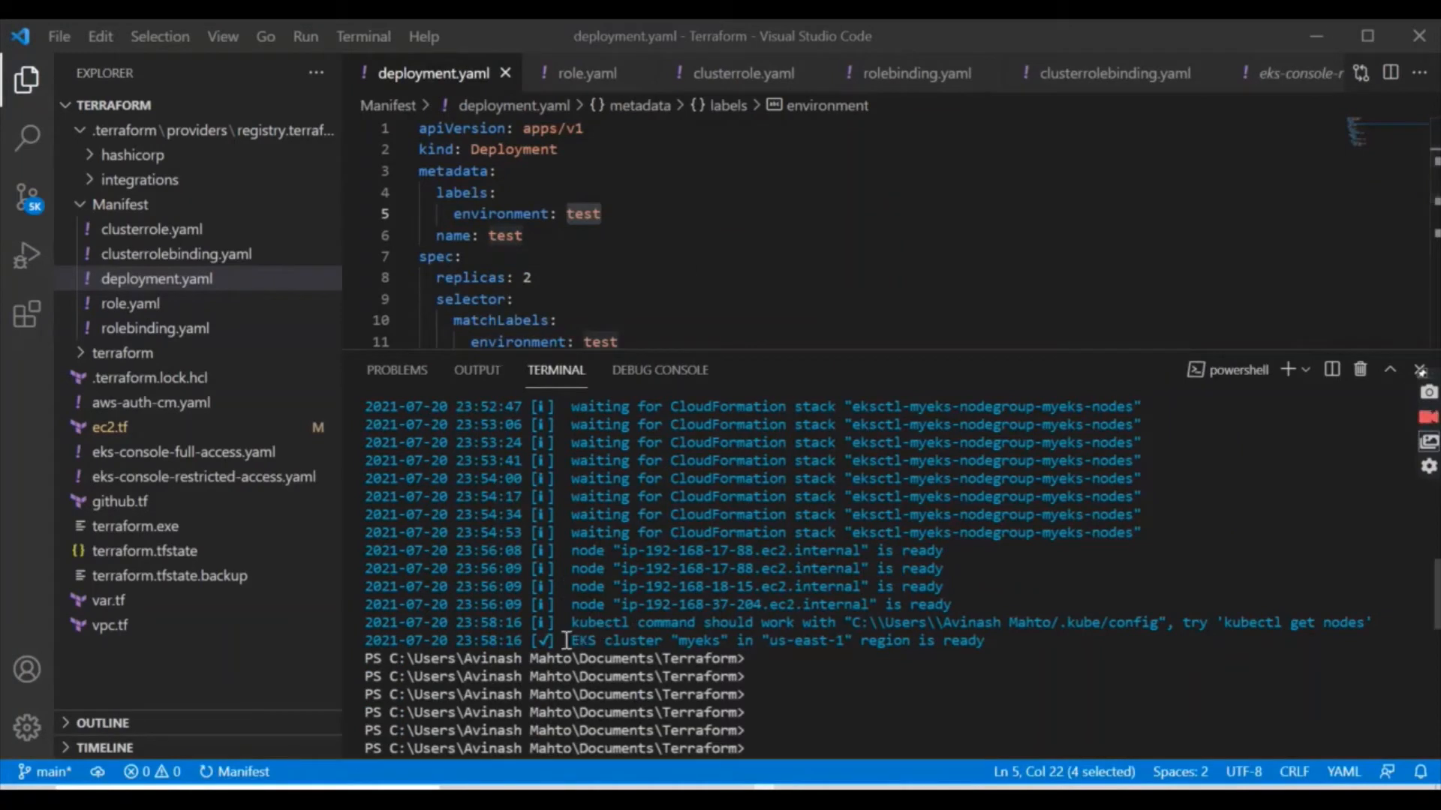
Review the eksctl output in the terminal, from the final cluster status line back to the create command.
{"action": "left_click_drag", "start_coordinate": [574, 640], "coordinate": [996, 646]}
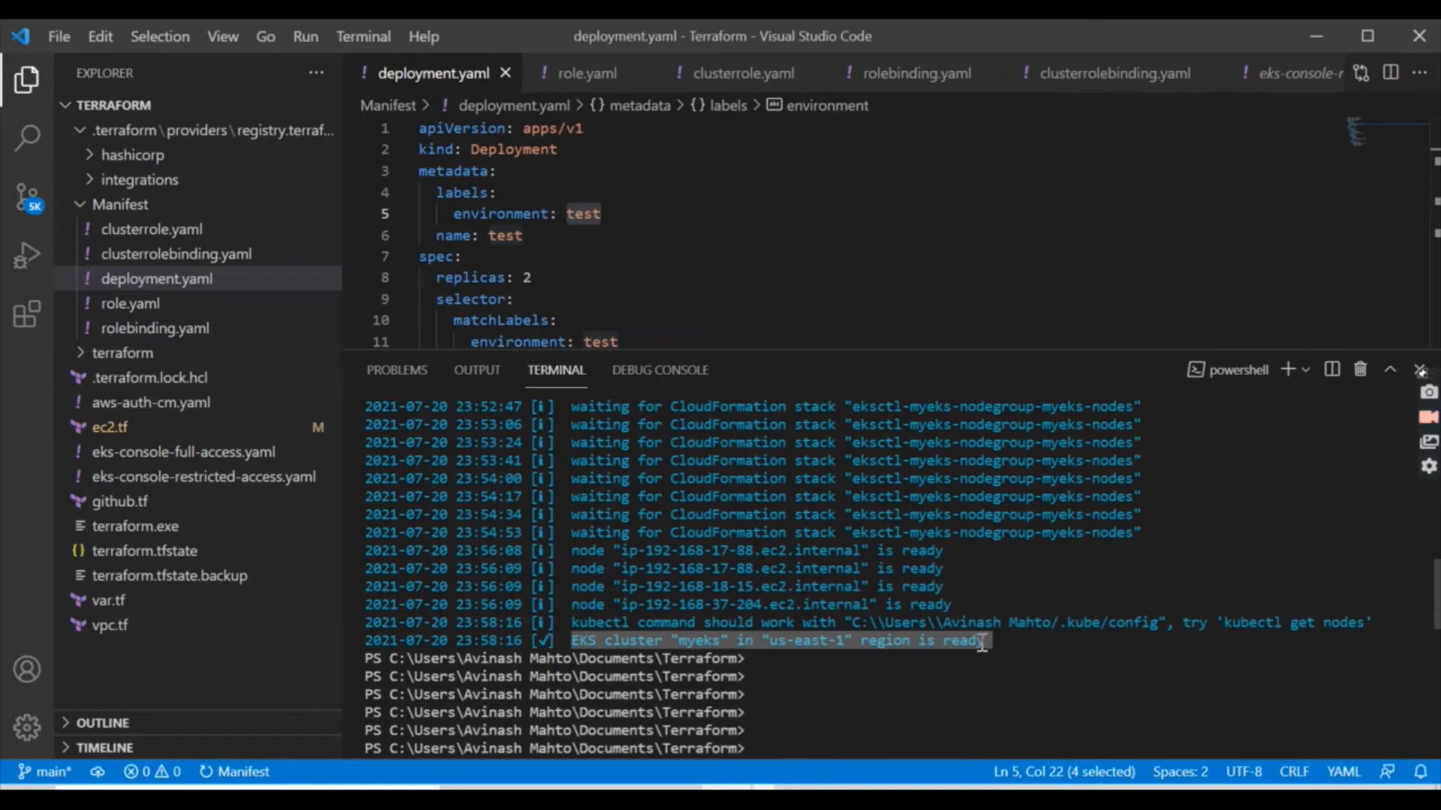
{"action": "scroll", "coordinate": [981, 643], "scroll_direction": "up", "scroll_amount": 12}
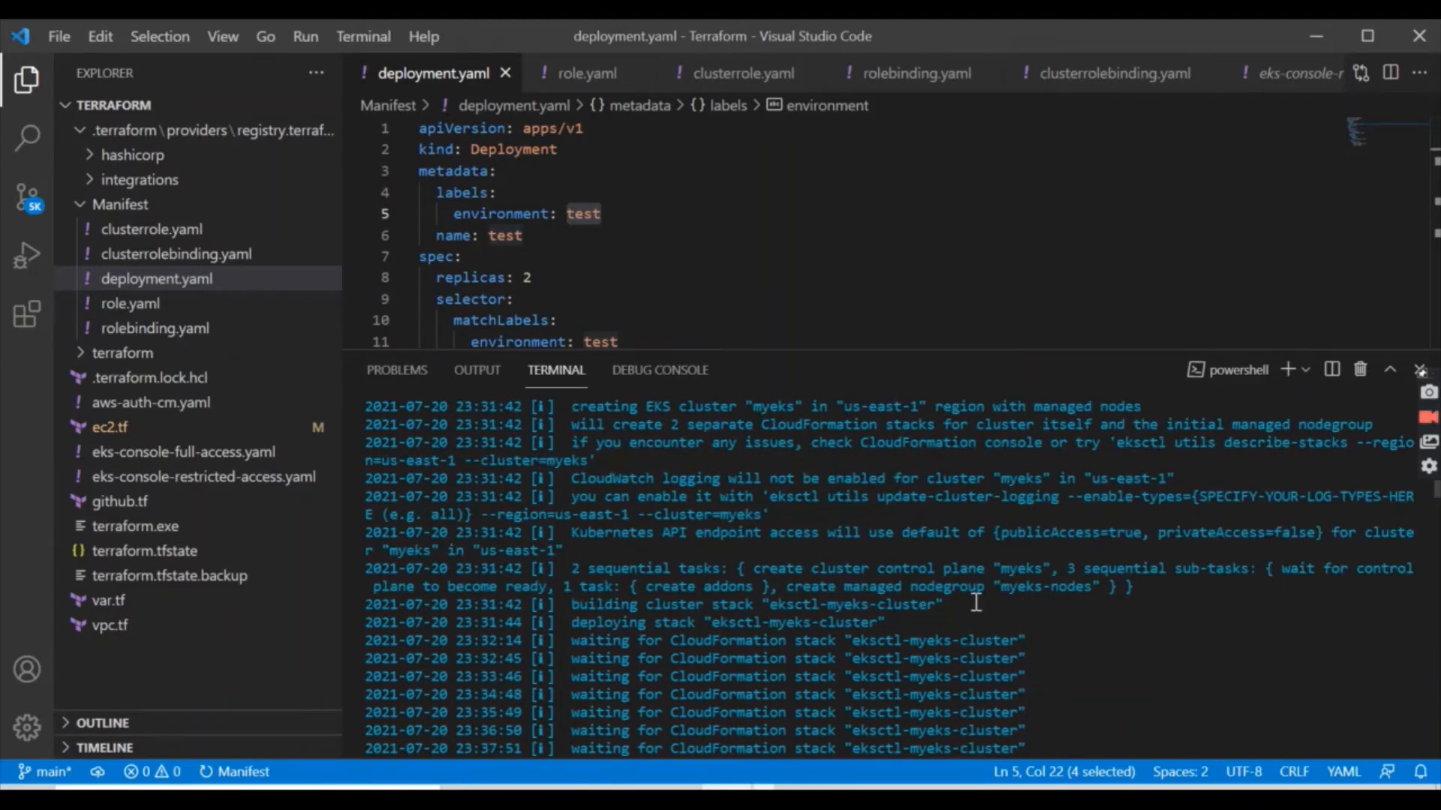
{"action": "scroll", "coordinate": [976, 603], "scroll_direction": "up", "scroll_amount": 3}
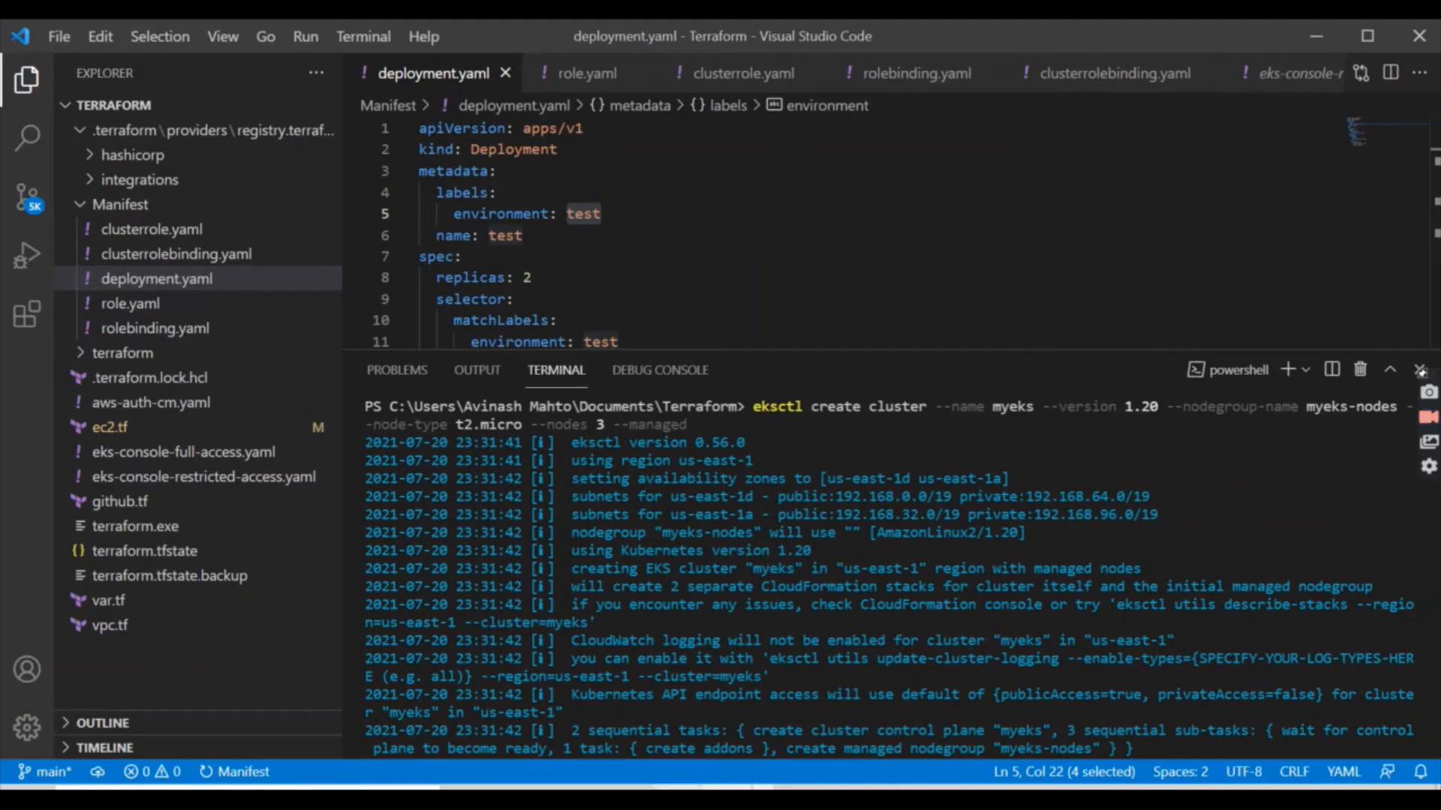
Switch to the AWS console in Chrome, search for EKS, open its cluster list and dismiss the Kubernetes versions notice.
{"action": "left_click", "coordinate": [678, 796]}
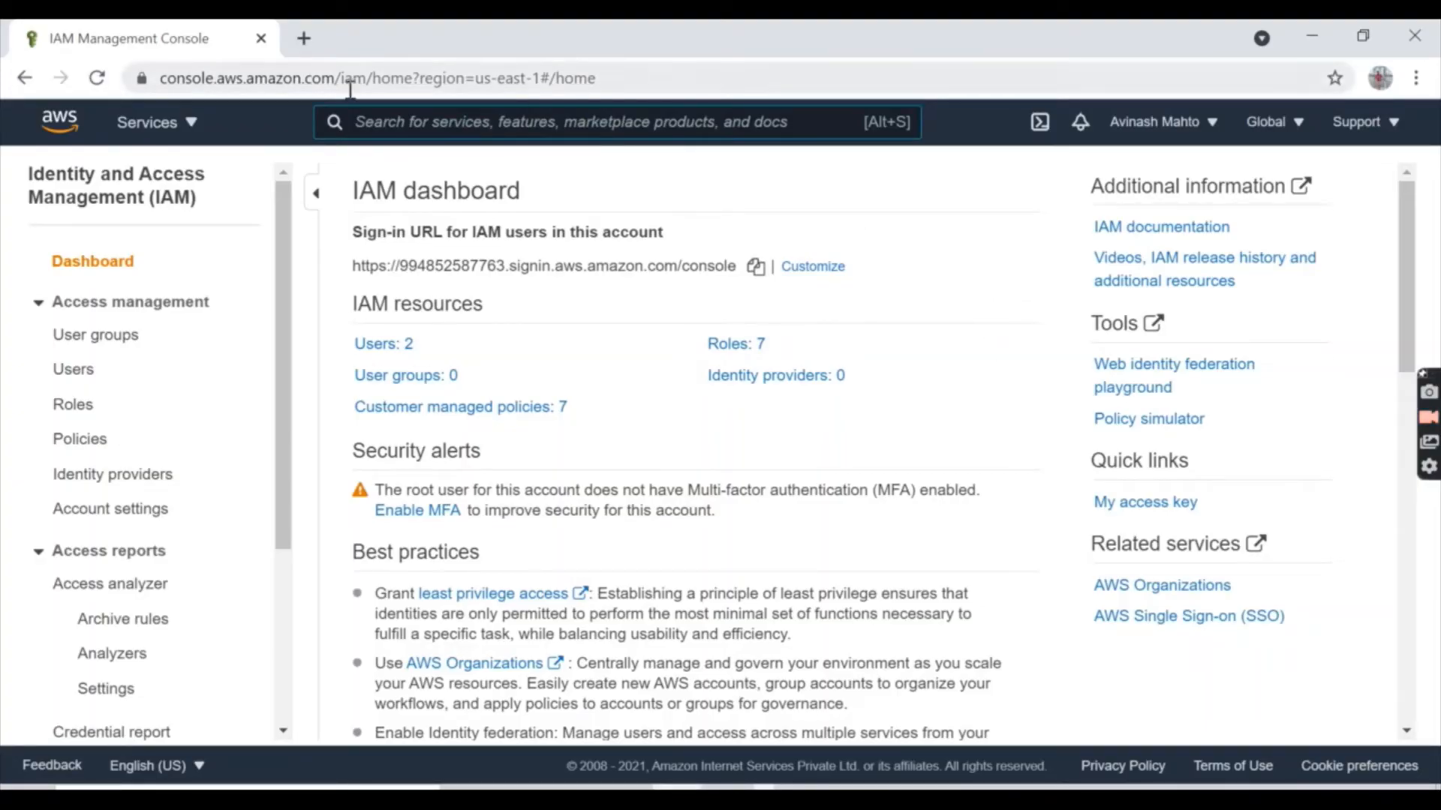
{"action": "type", "text": "EKS"}
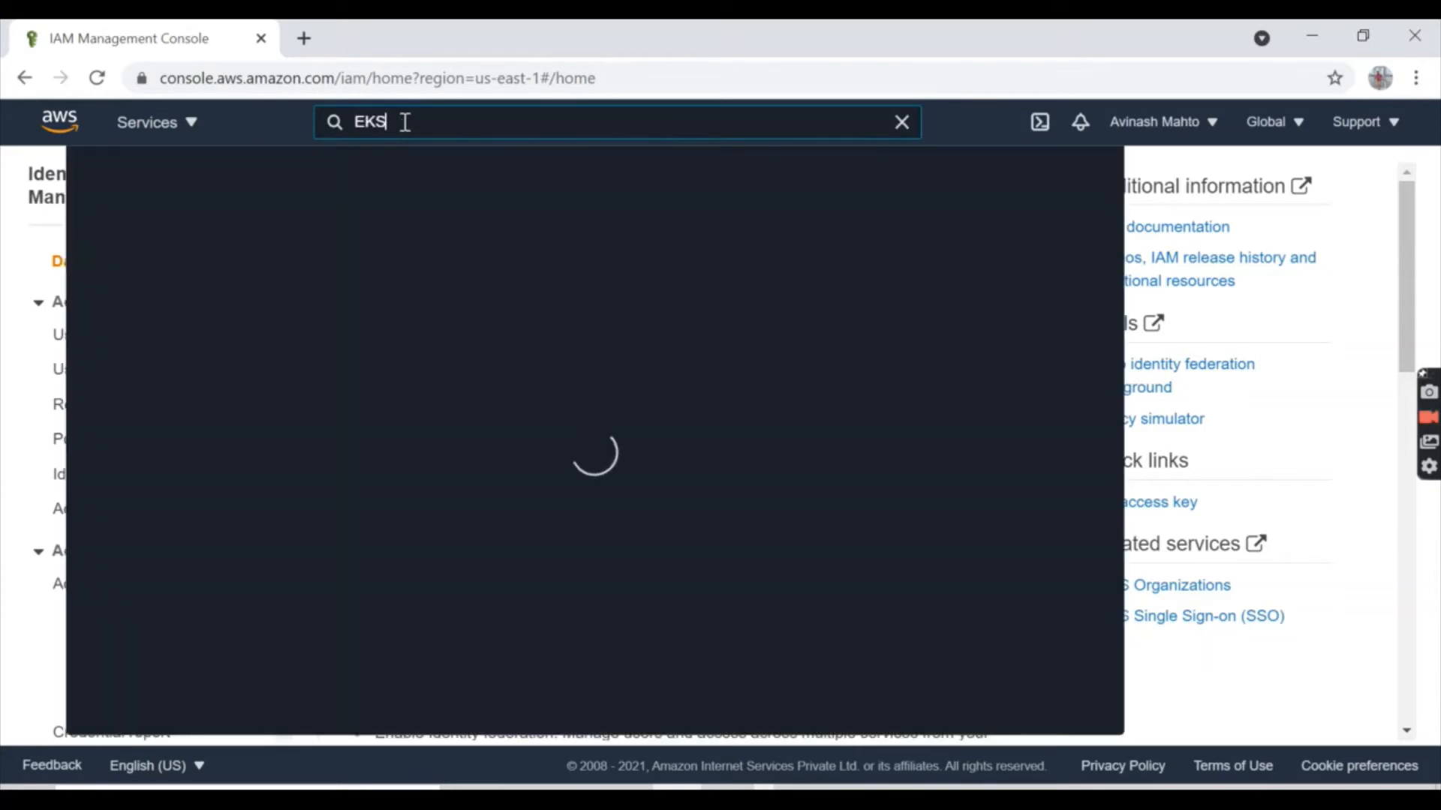
{"action": "left_click", "coordinate": [492, 310]}
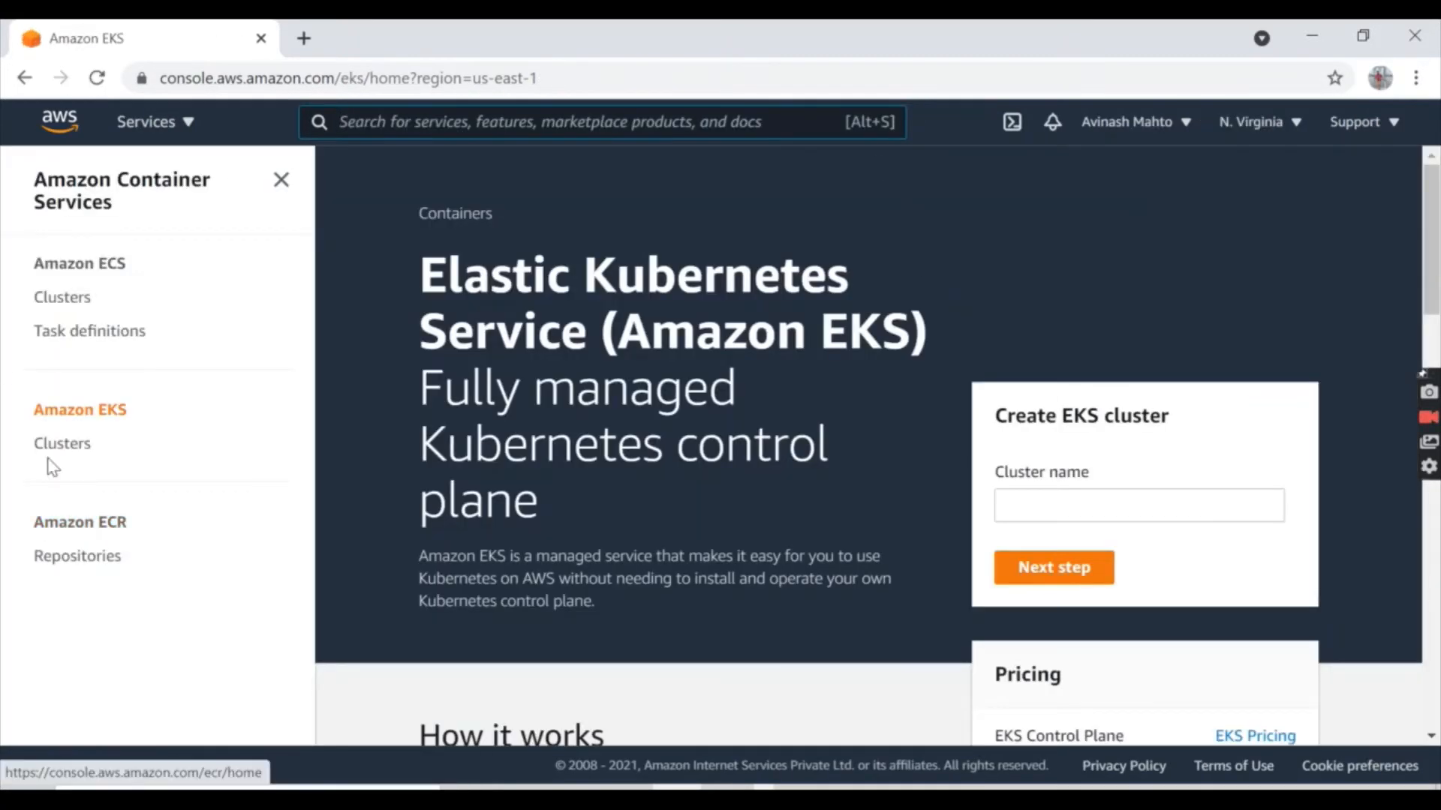
{"action": "left_click", "coordinate": [62, 448]}
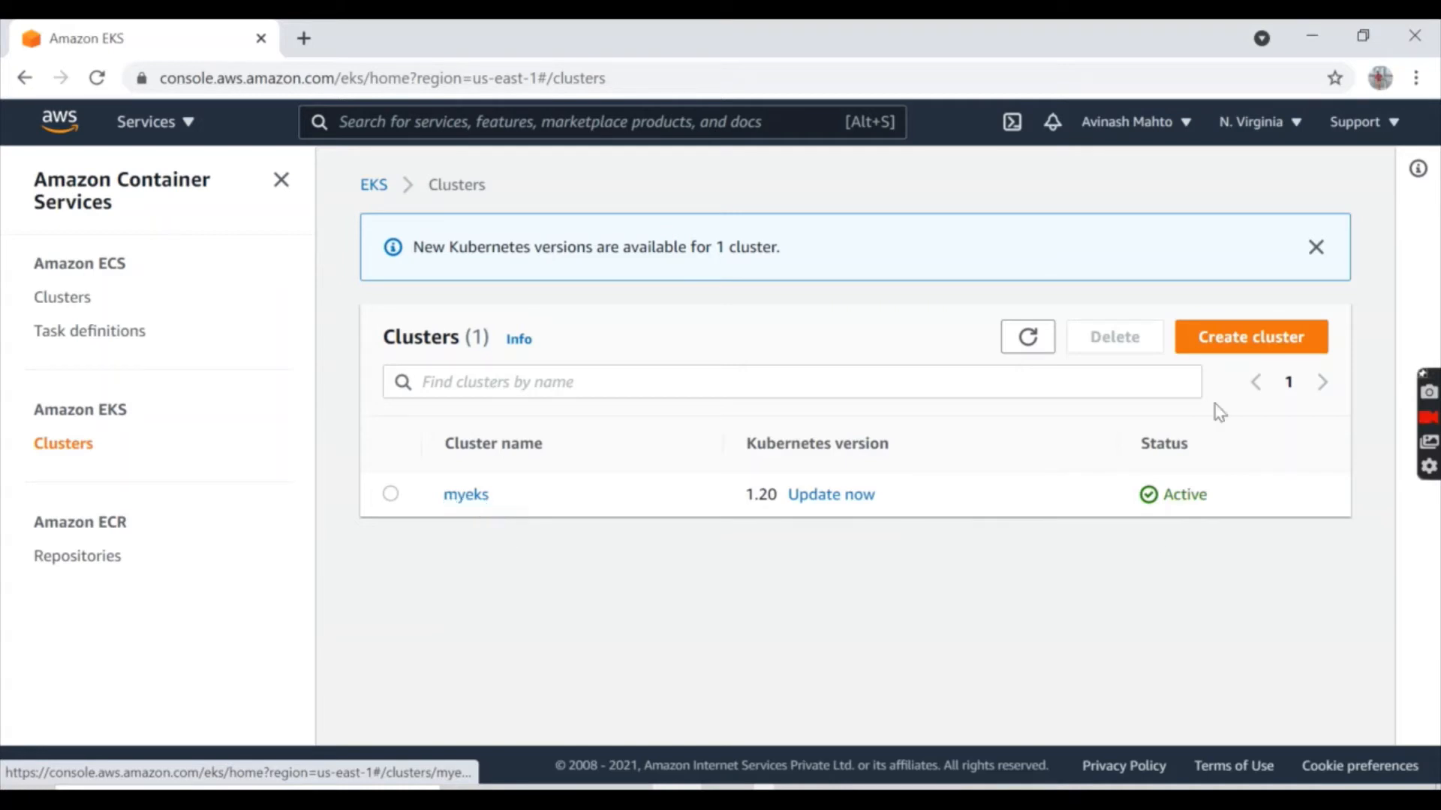
{"action": "left_click", "coordinate": [1316, 247]}
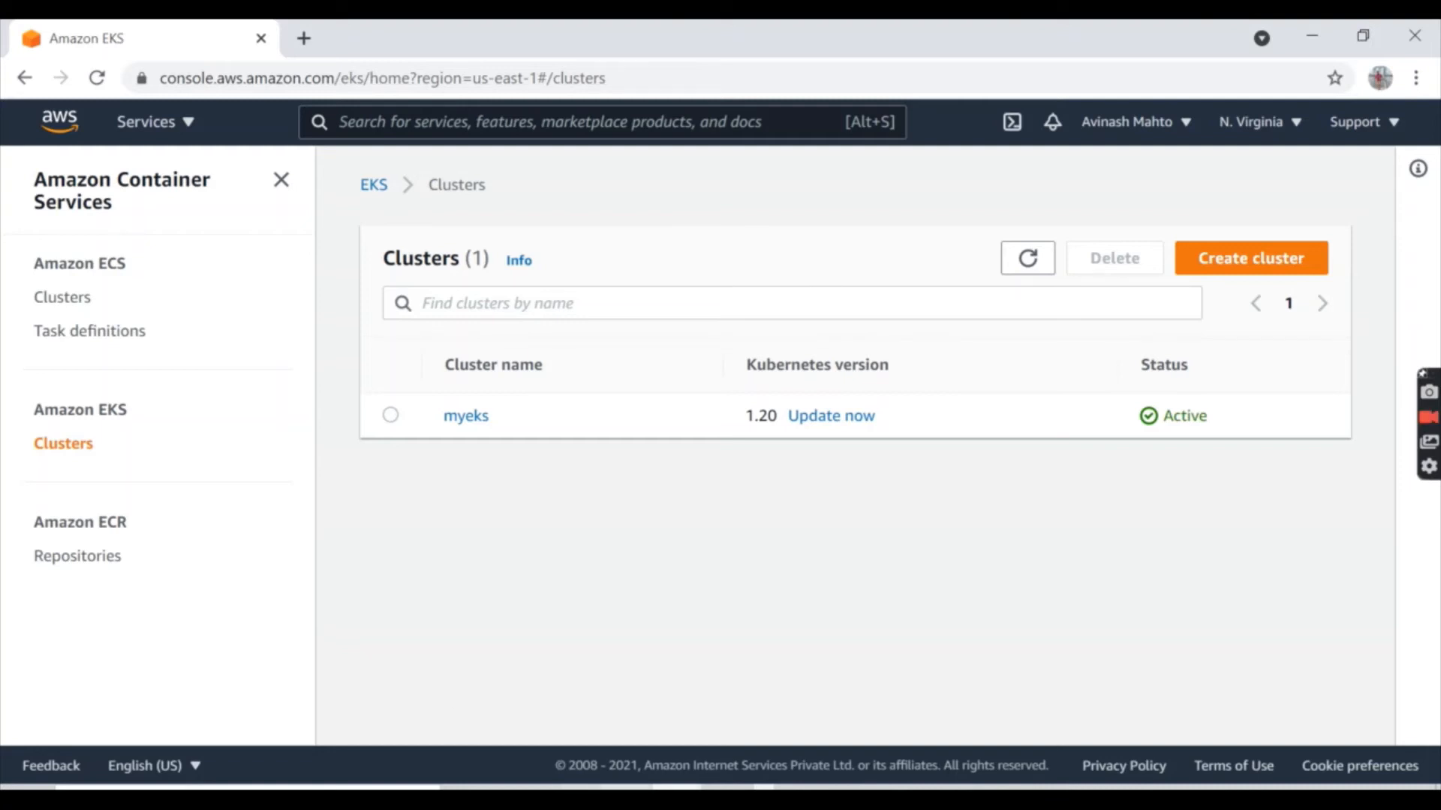
Check the IAM sign-in URL in the Notepad document and open that address in Microsoft Edge.
{"action": "left_click", "coordinate": [726, 792]}
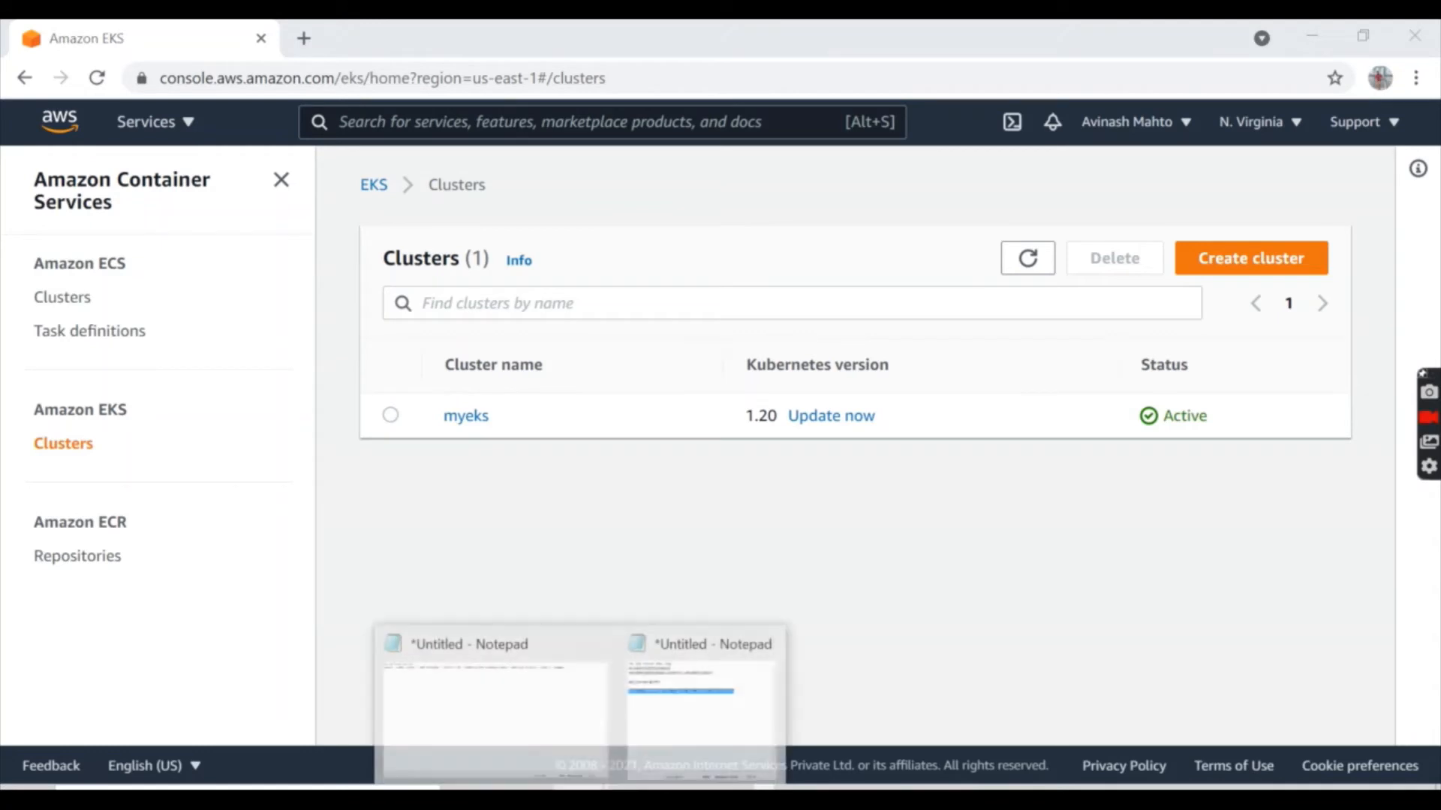
{"action": "left_click", "coordinate": [708, 733]}
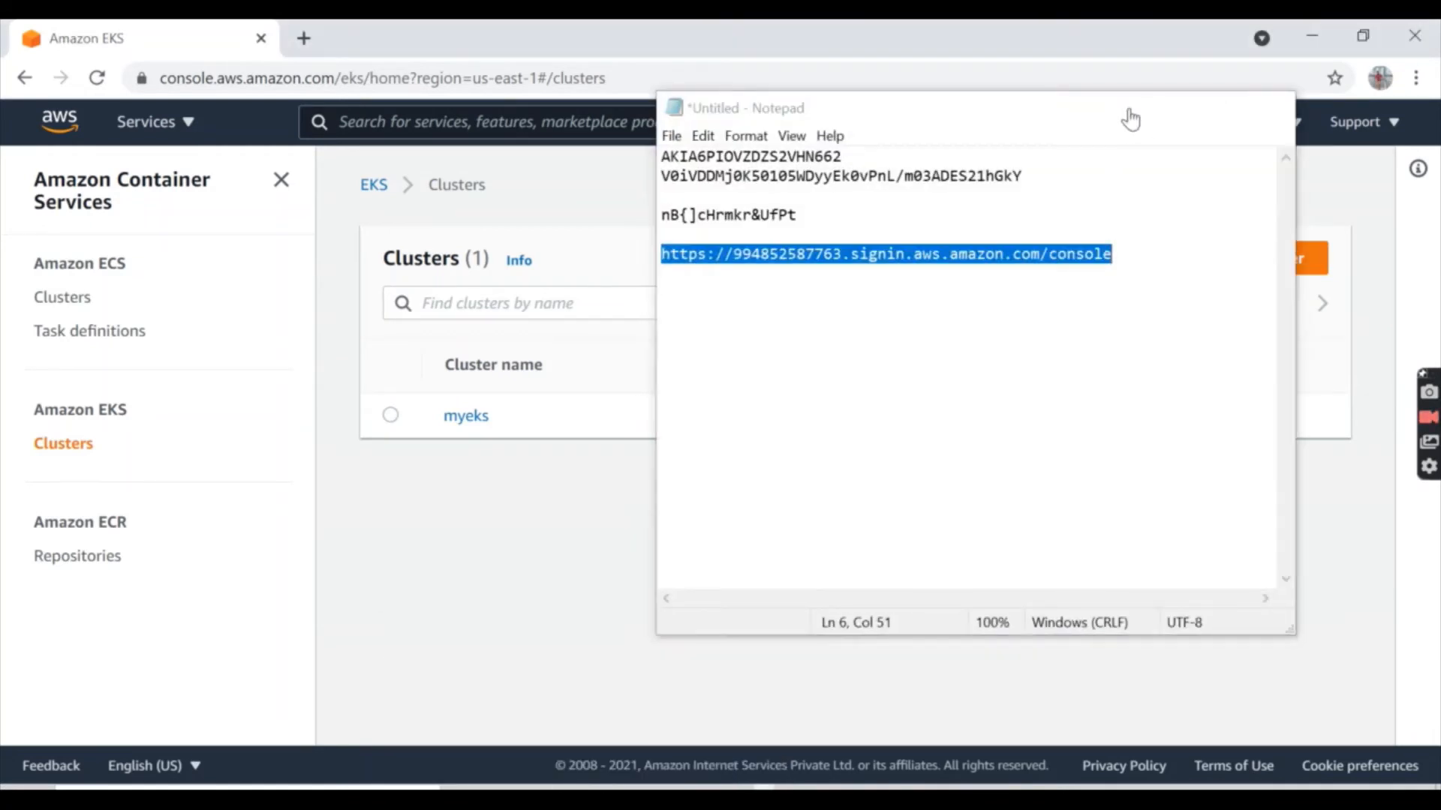
{"action": "left_click", "coordinate": [1164, 107]}
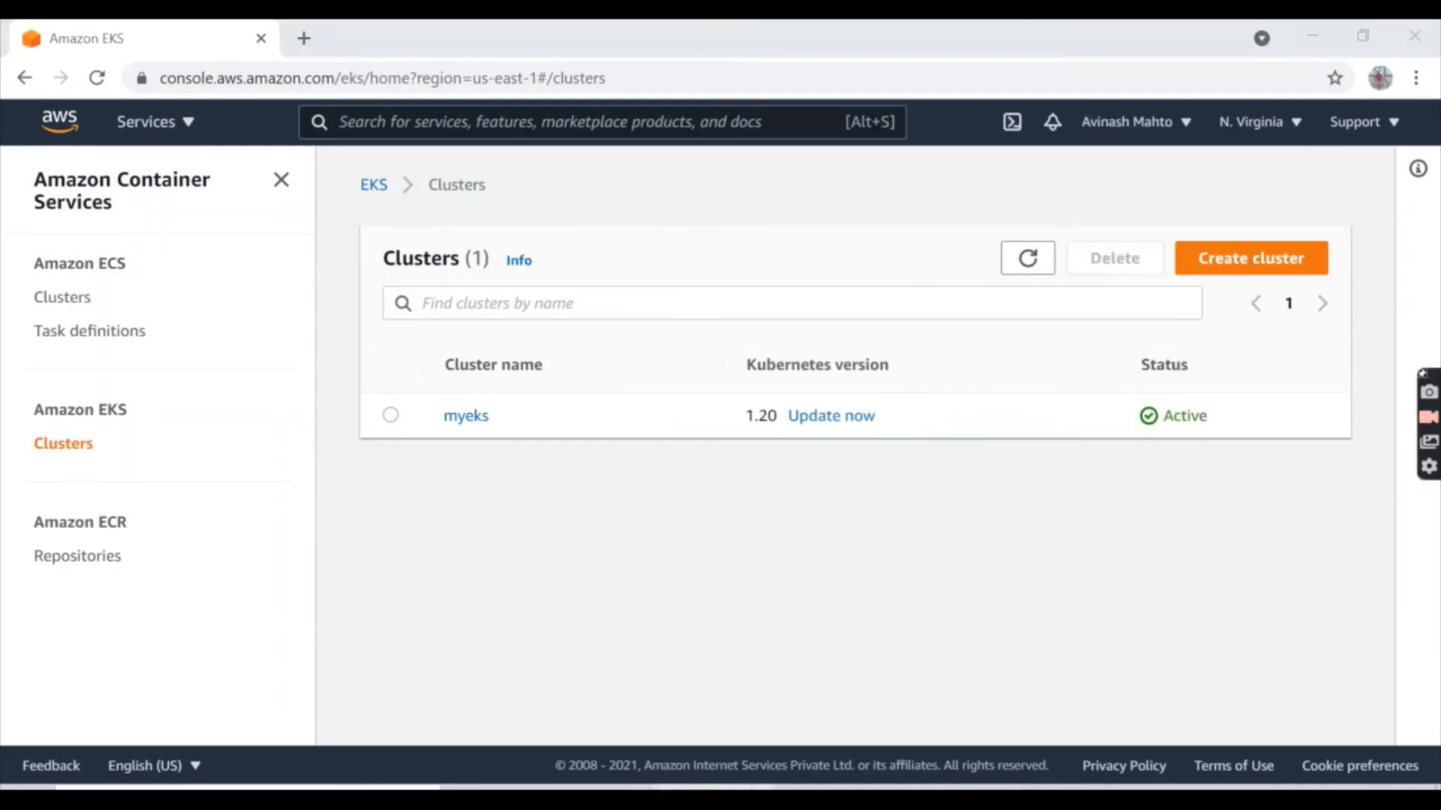
{"action": "left_click", "coordinate": [637, 792]}
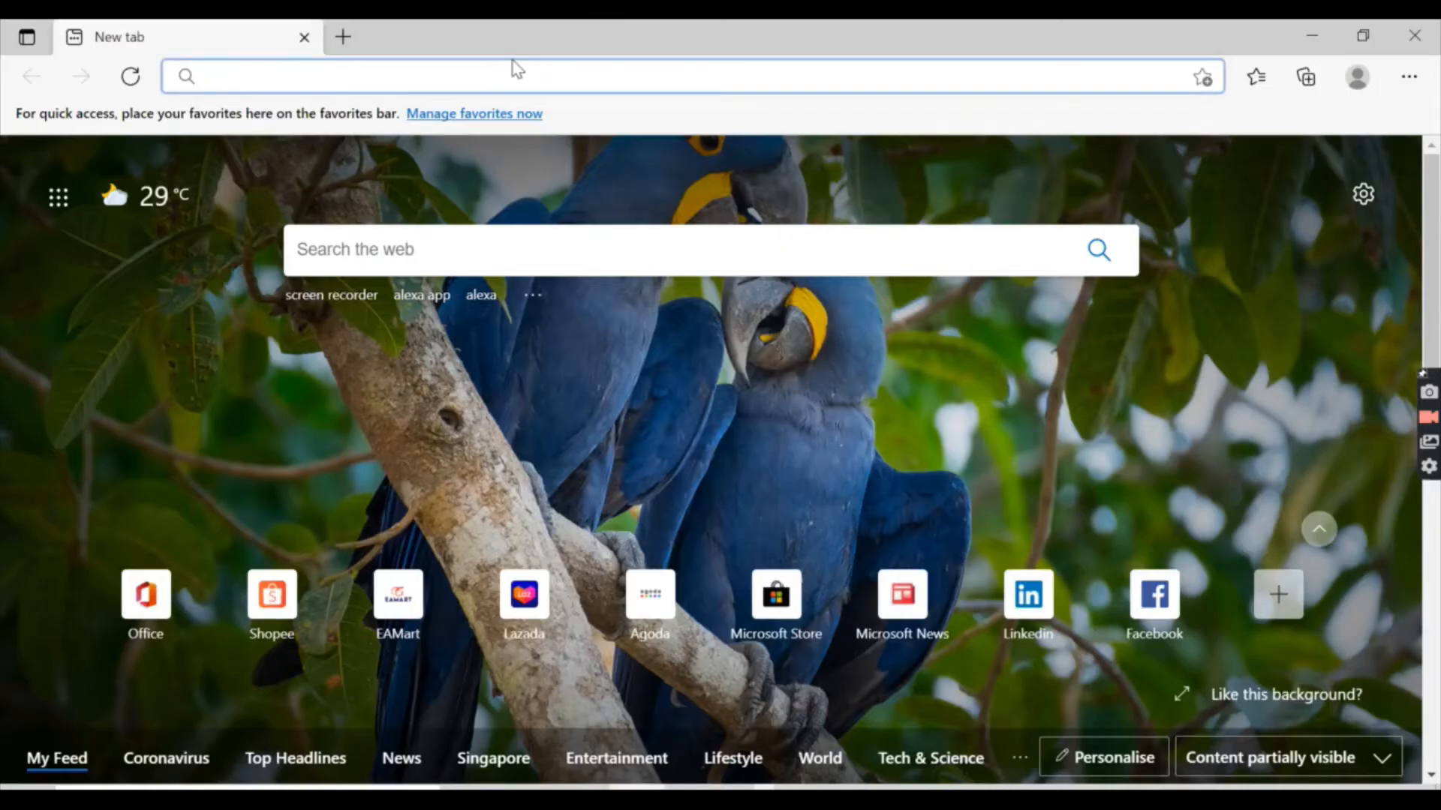
{"action": "type", "text": "https://994852587763.signin.aws.amazon.com/console"}
{"action": "key", "text": "Return"}
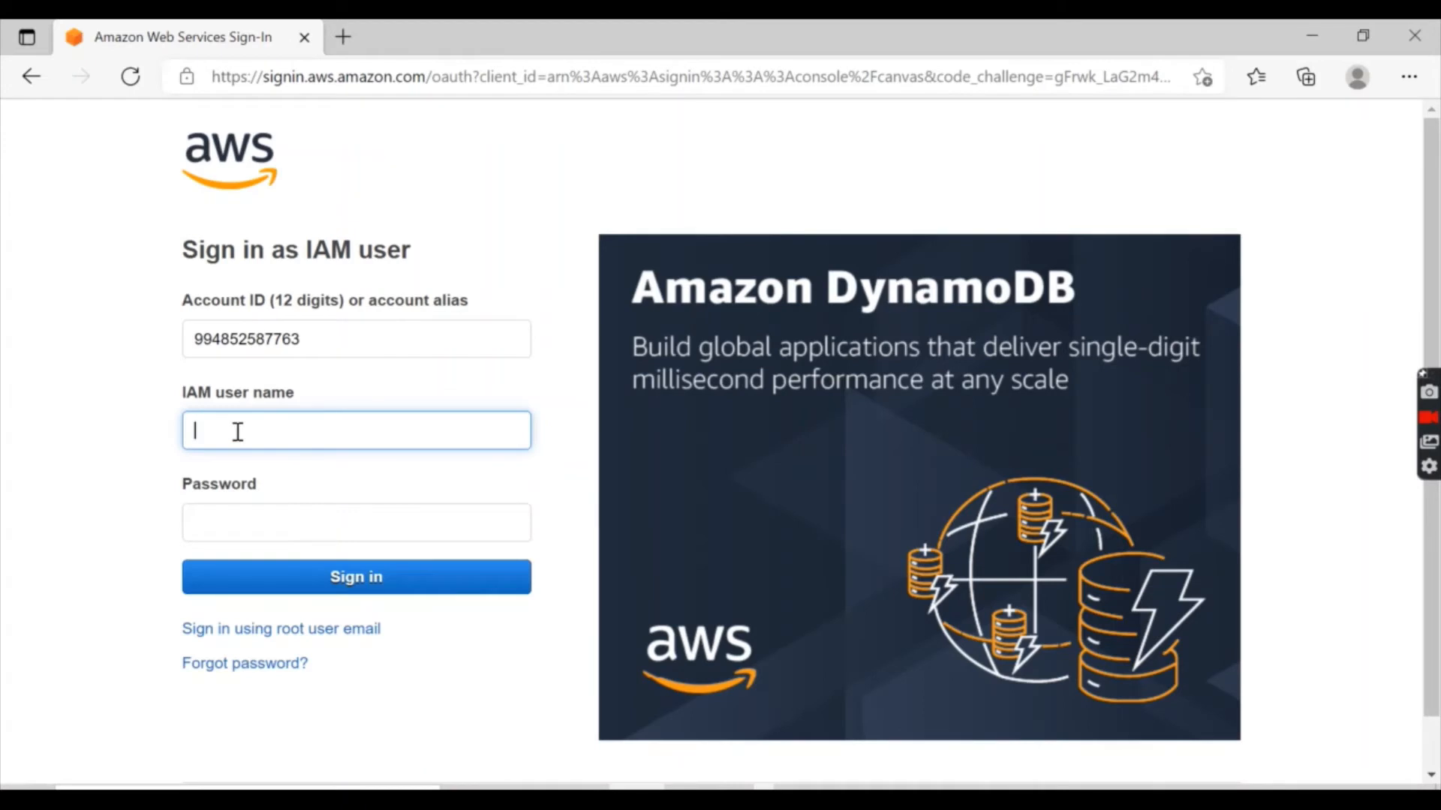
Sign in as the IAM user eksadmin, entering the user name and the account password.
{"action": "left_click", "coordinate": [238, 430]}
{"action": "type", "text": "e"}
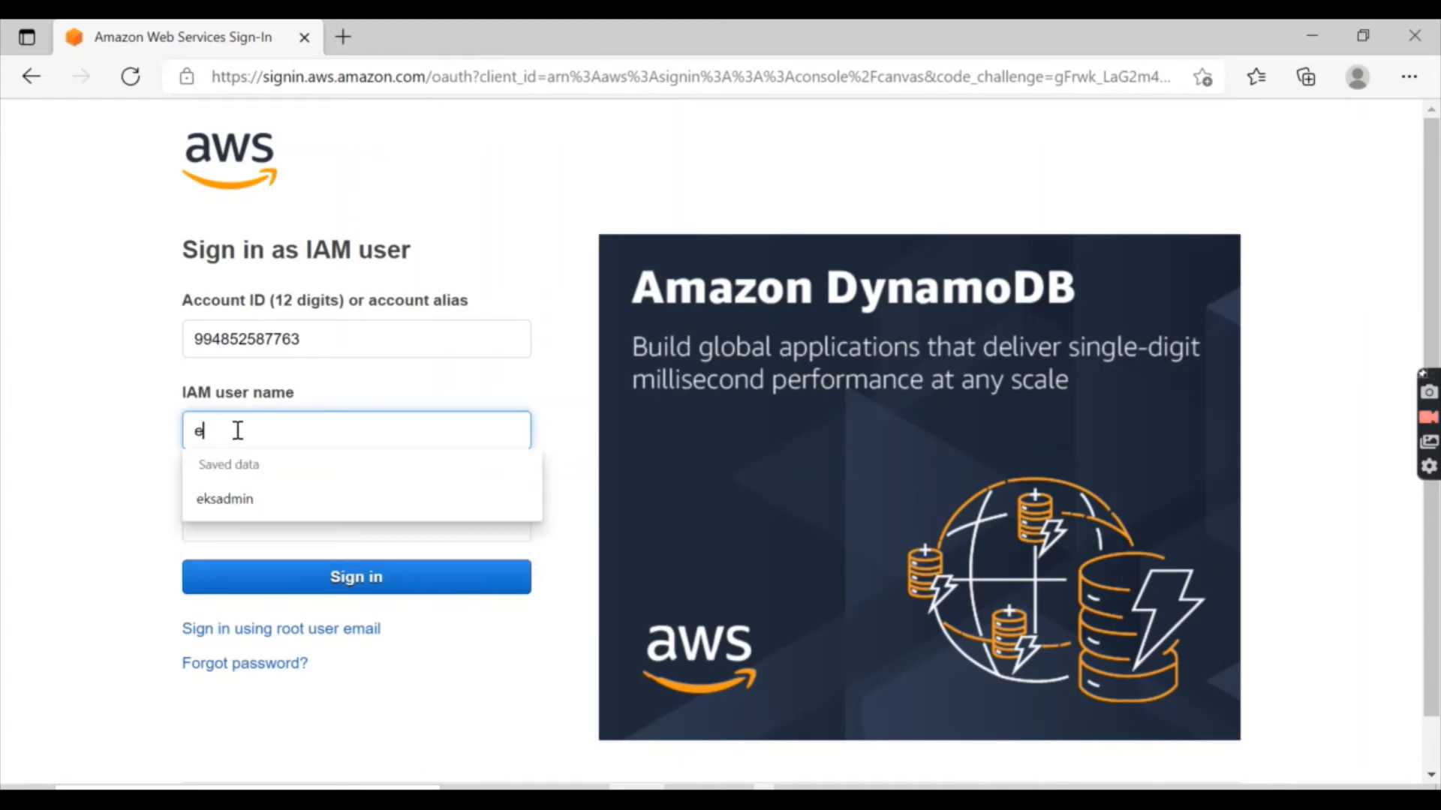
{"action": "type", "text": "ksadmin"}
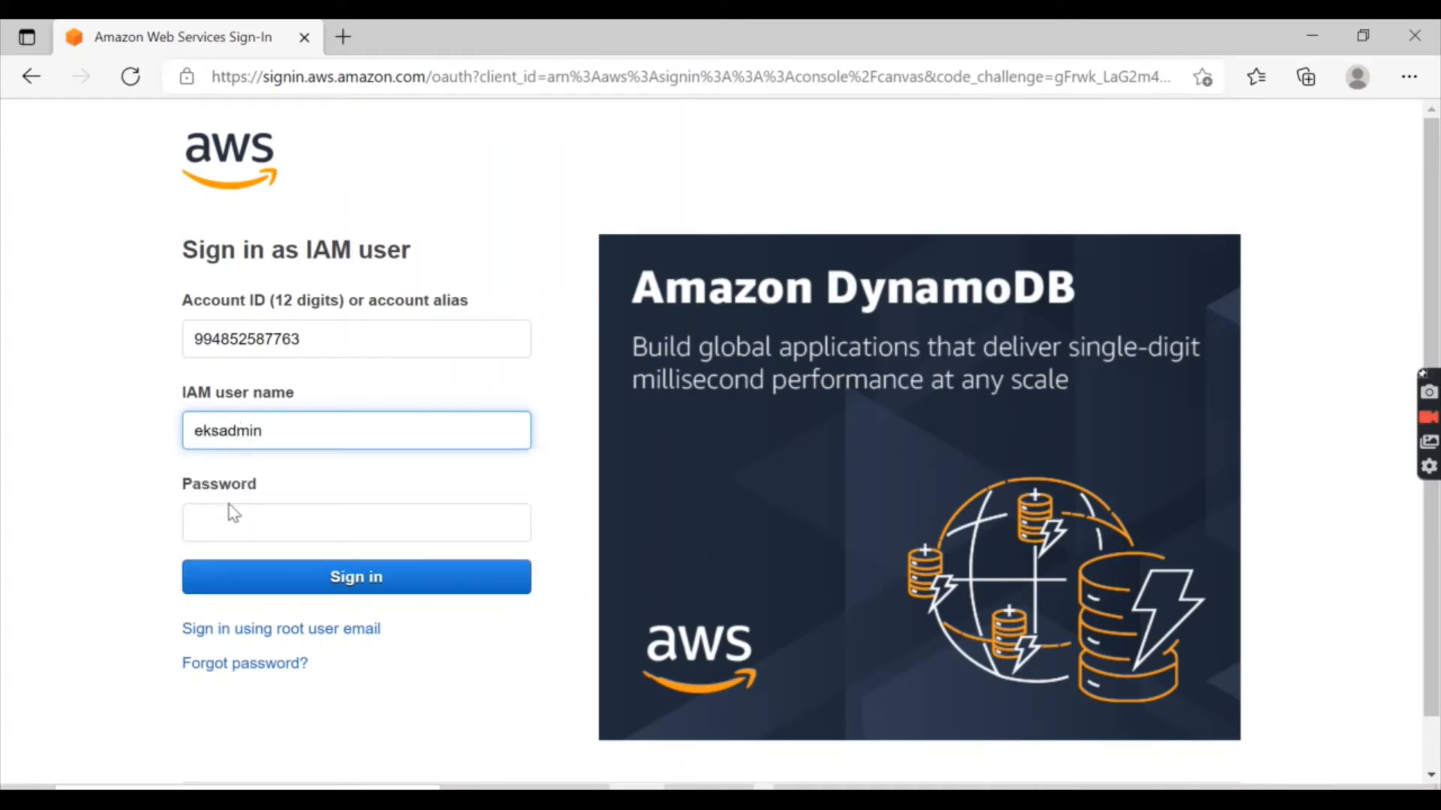
{"action": "left_click", "coordinate": [232, 523]}
{"action": "type", "text": "*******"}
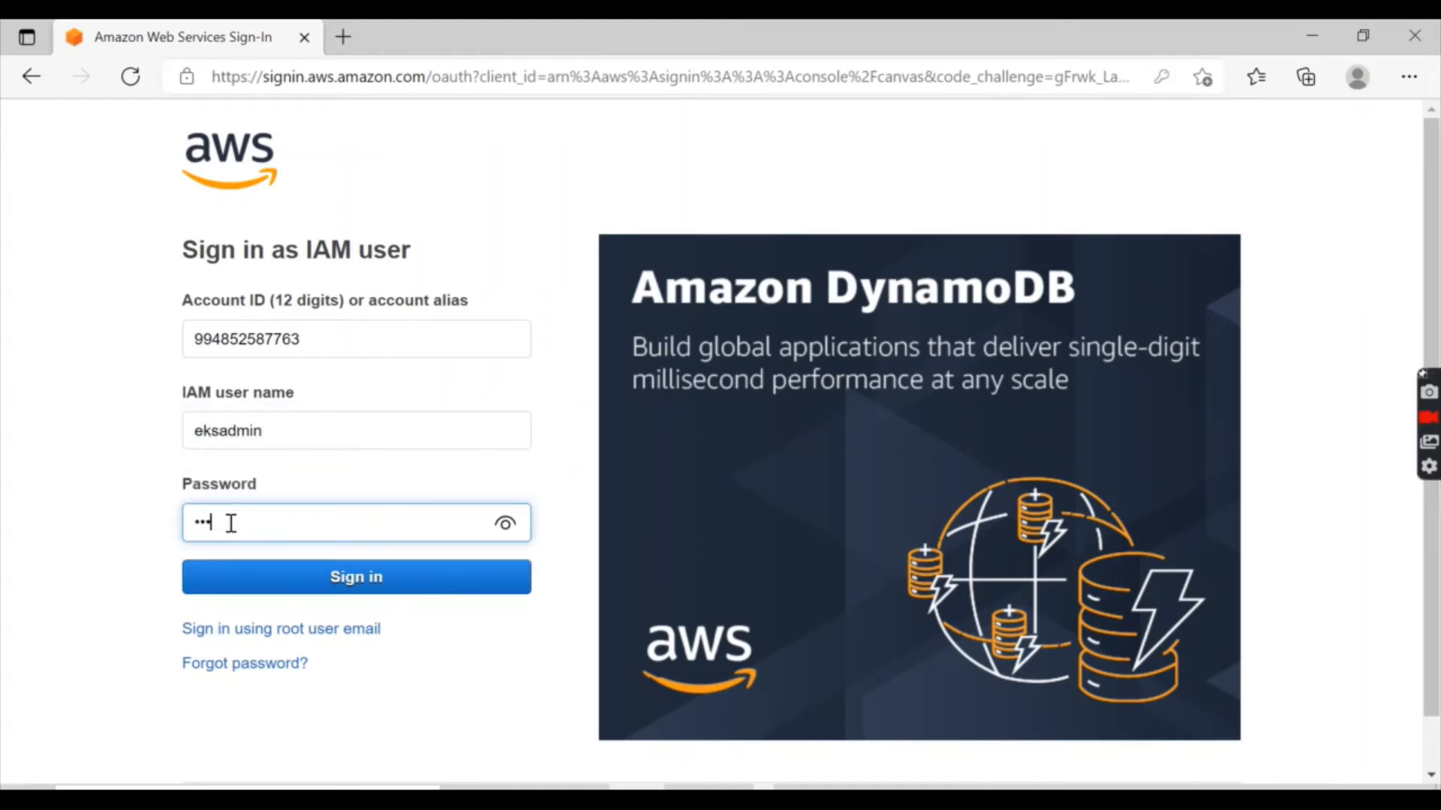
{"action": "type", "text": "***"}
{"action": "key", "text": "Return"}
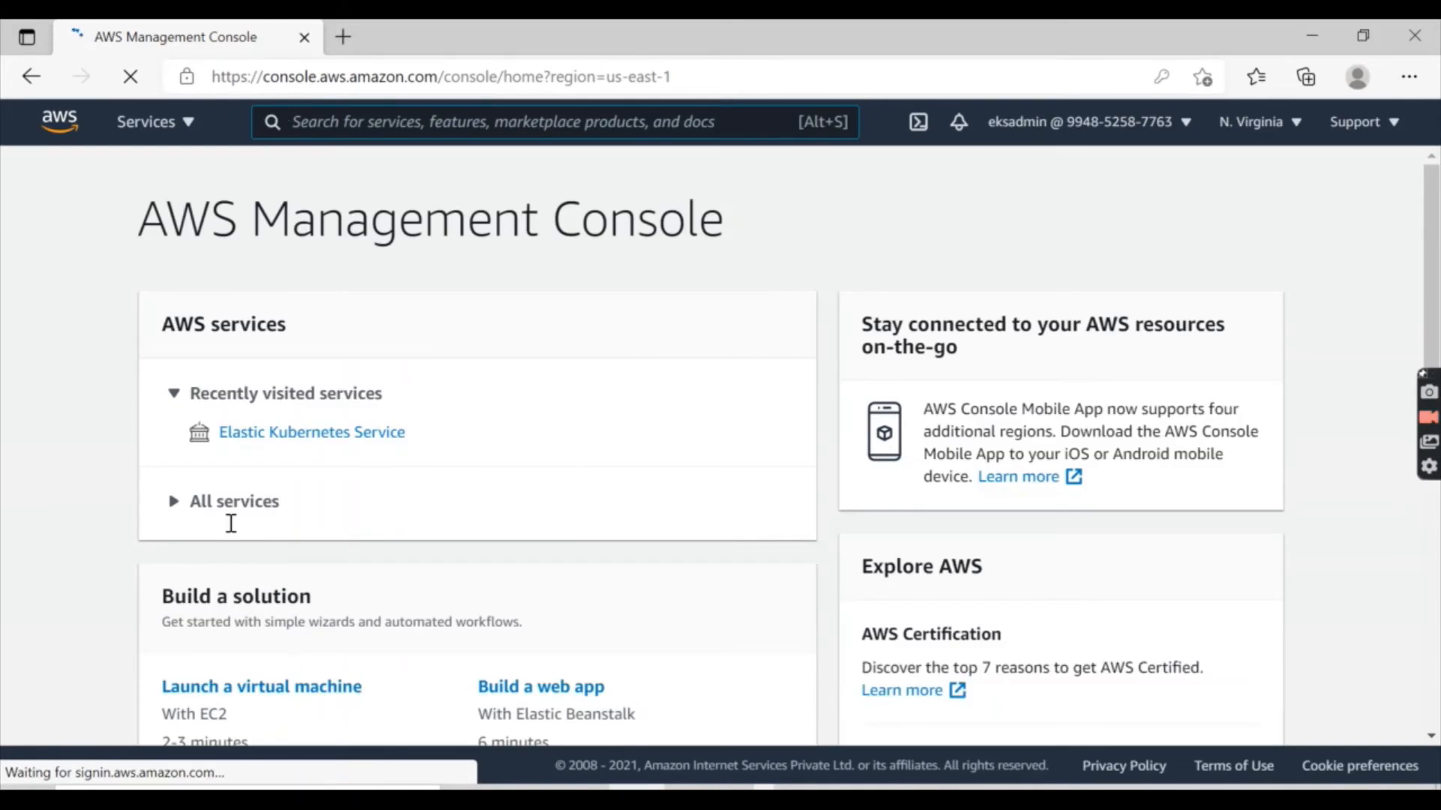
Open the myeks cluster in Elastic Kubernetes Service and examine its nodes and its workloads.
{"action": "left_click", "coordinate": [310, 440]}
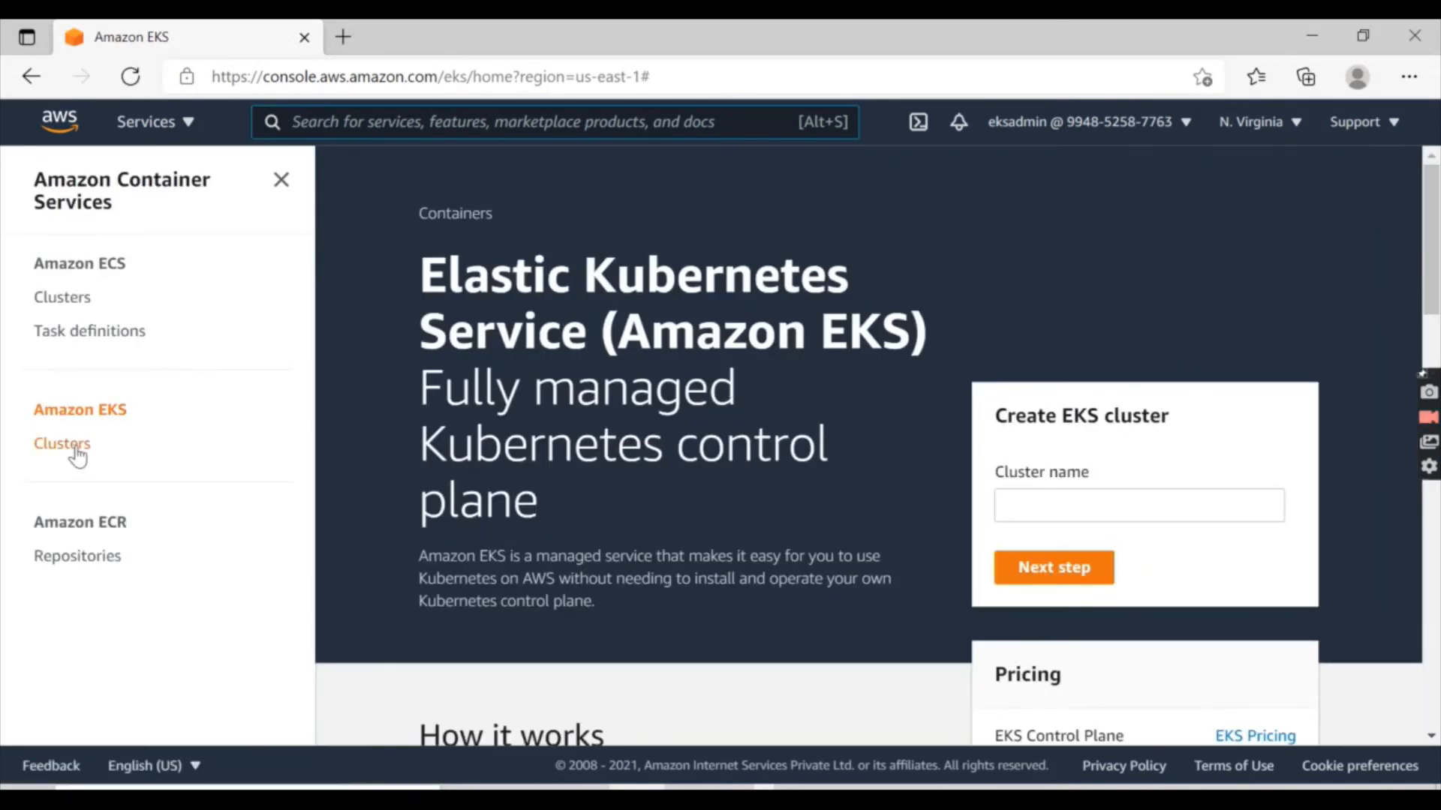
{"action": "left_click", "coordinate": [76, 448]}
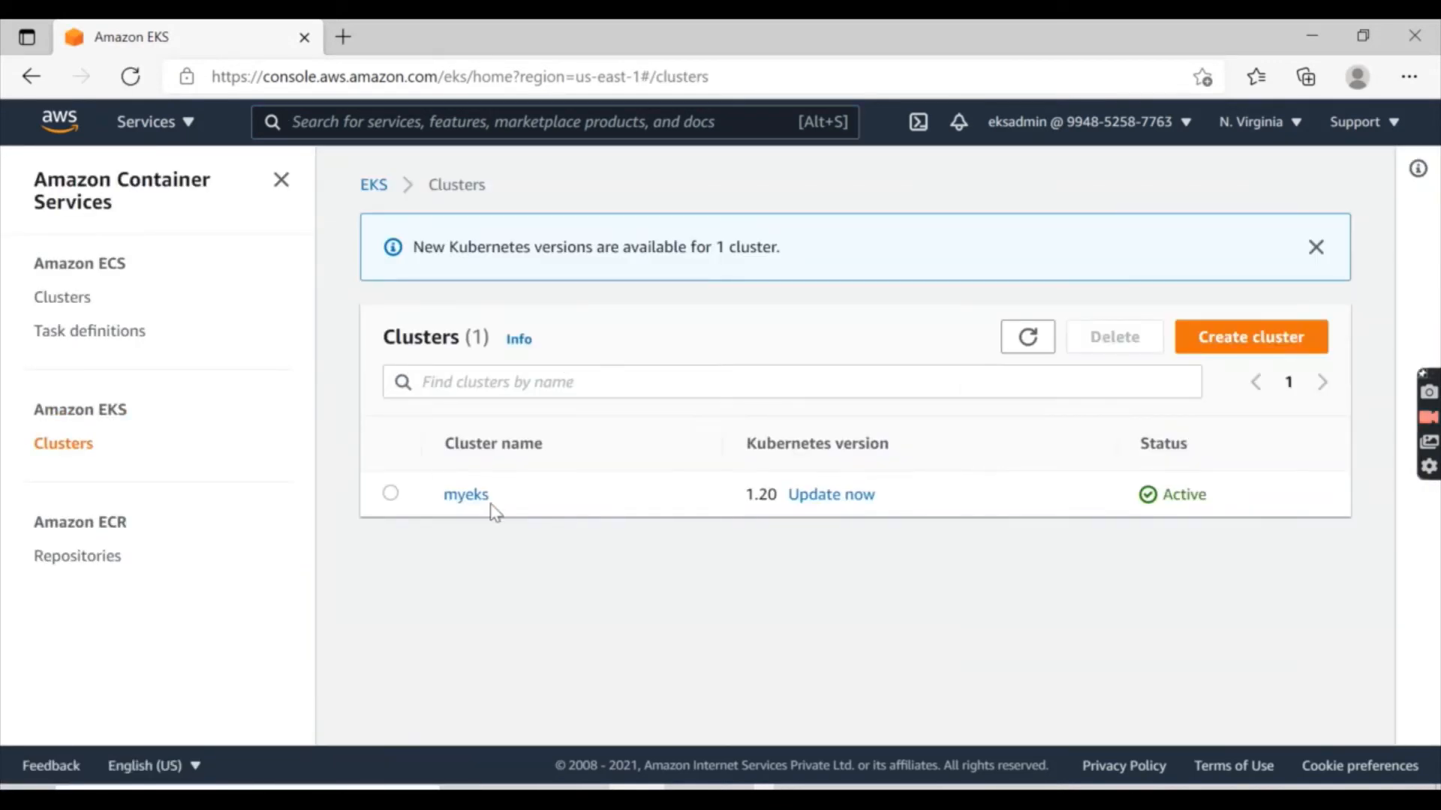
{"action": "left_click", "coordinate": [472, 498]}
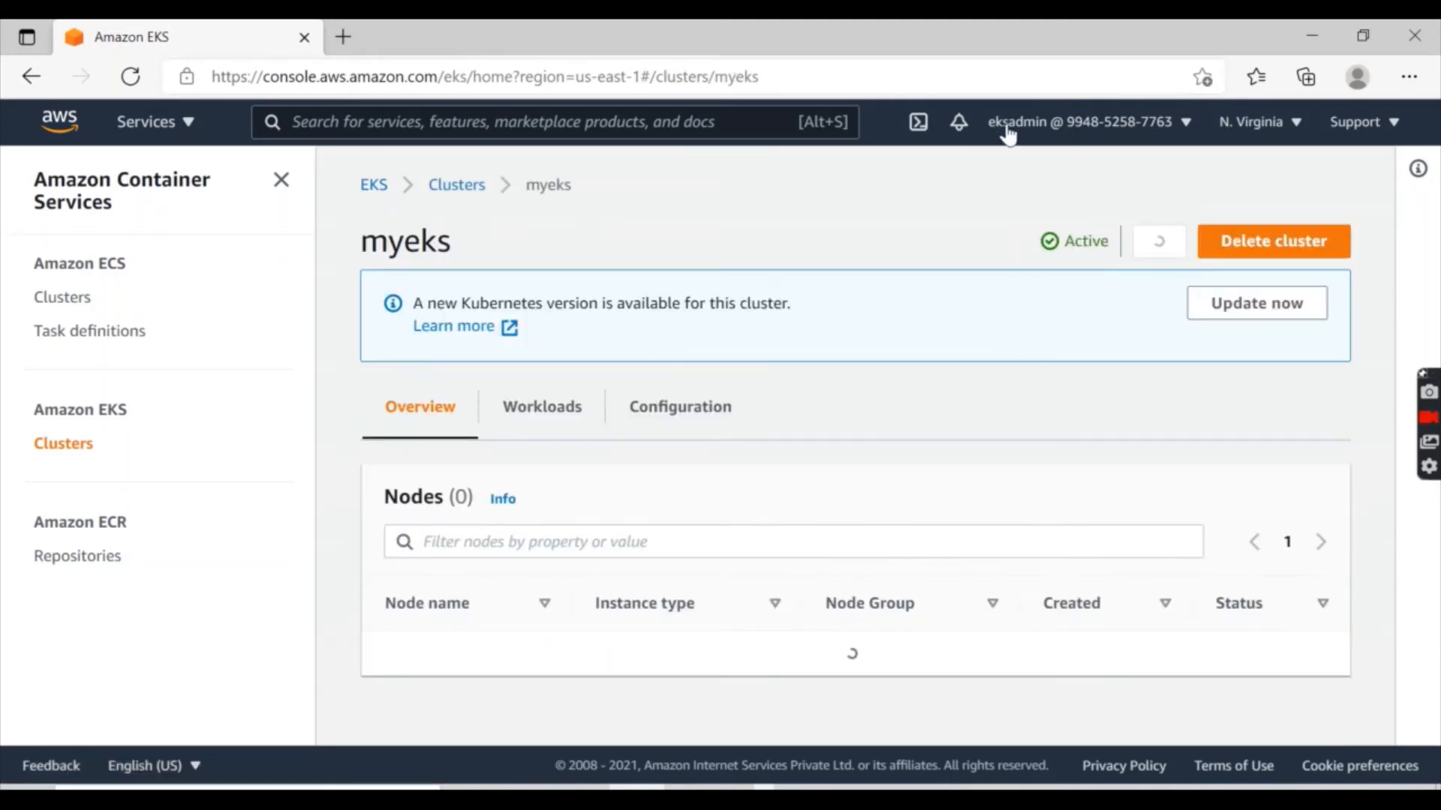
{"action": "scroll", "coordinate": [877, 503], "scroll_direction": "down", "scroll_amount": 1}
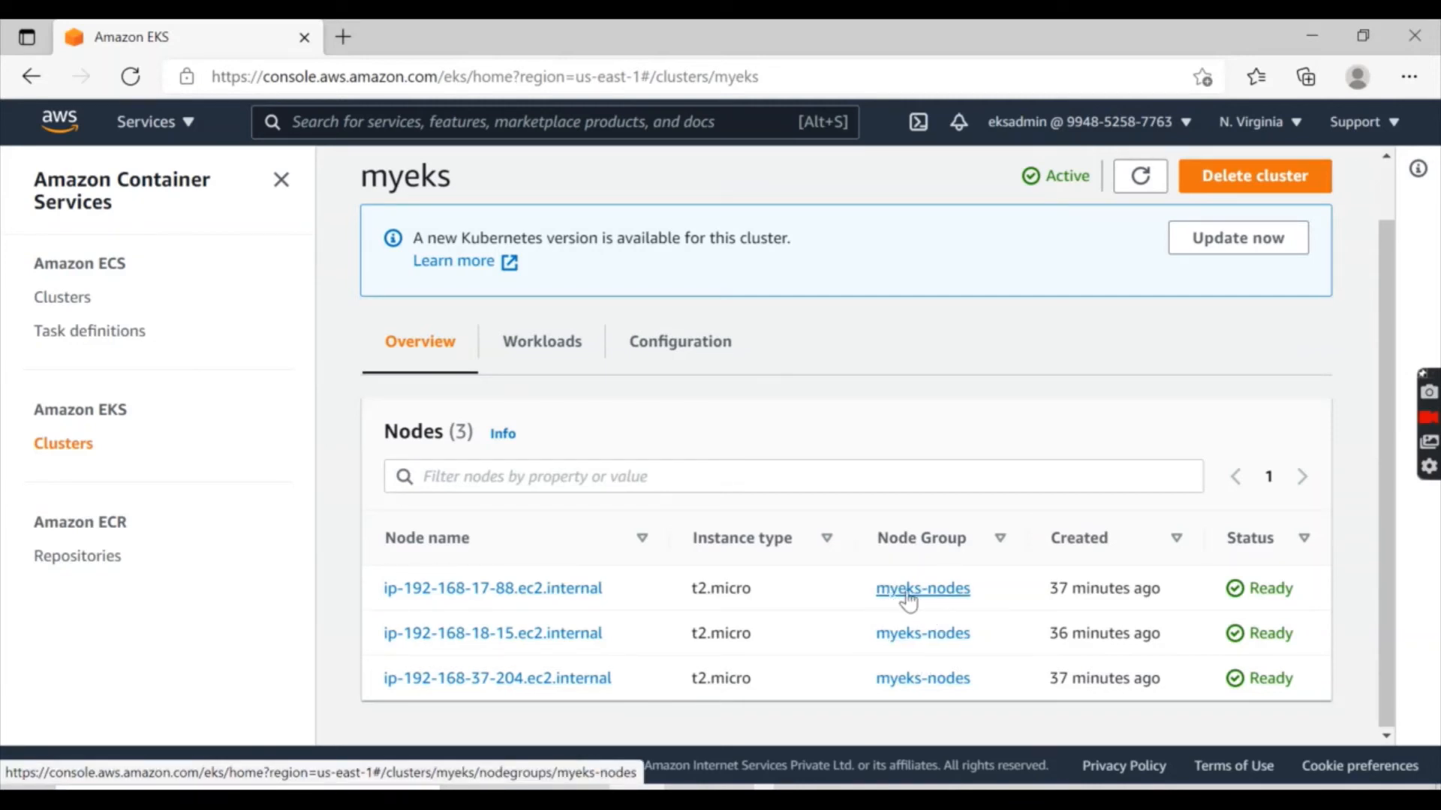
{"action": "left_click", "coordinate": [550, 347]}
{"action": "scroll", "coordinate": [1186, 501], "scroll_direction": "down", "scroll_amount": 2}
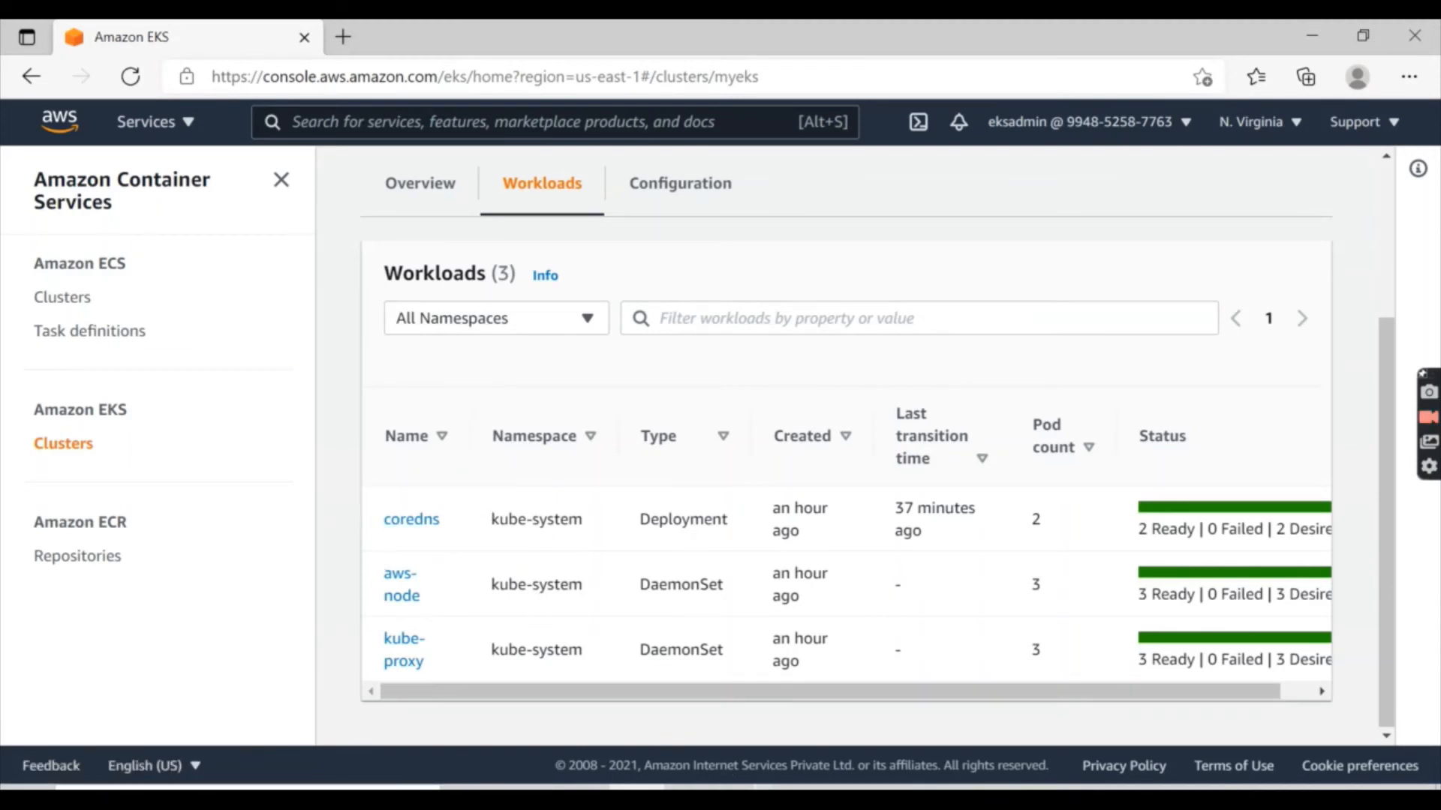
Switch to Visual Studio Code and run kubectl apply -f .\deployment.yaml in the terminal.
{"action": "left_click", "coordinate": [637, 788]}
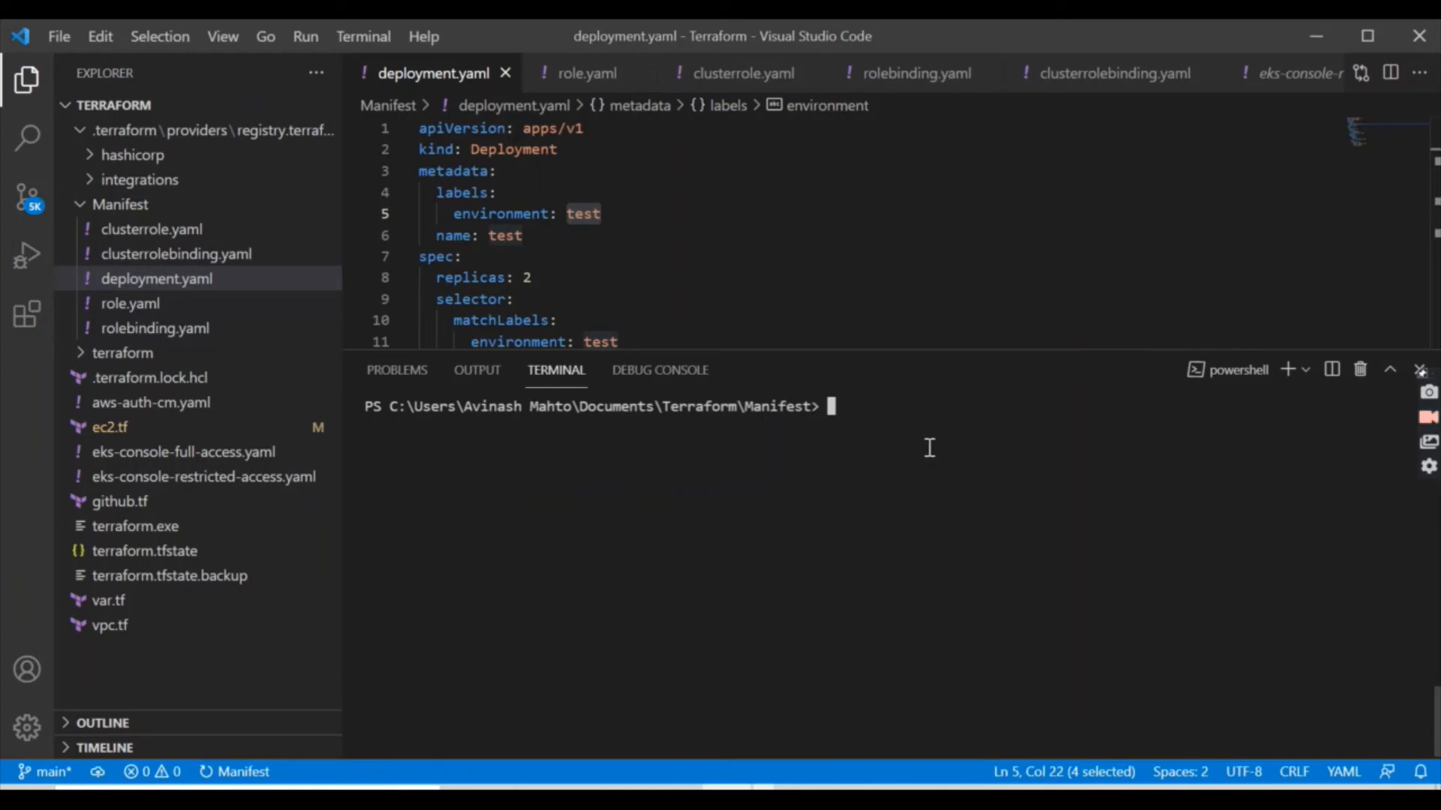
{"action": "type", "text": "kubectl "}
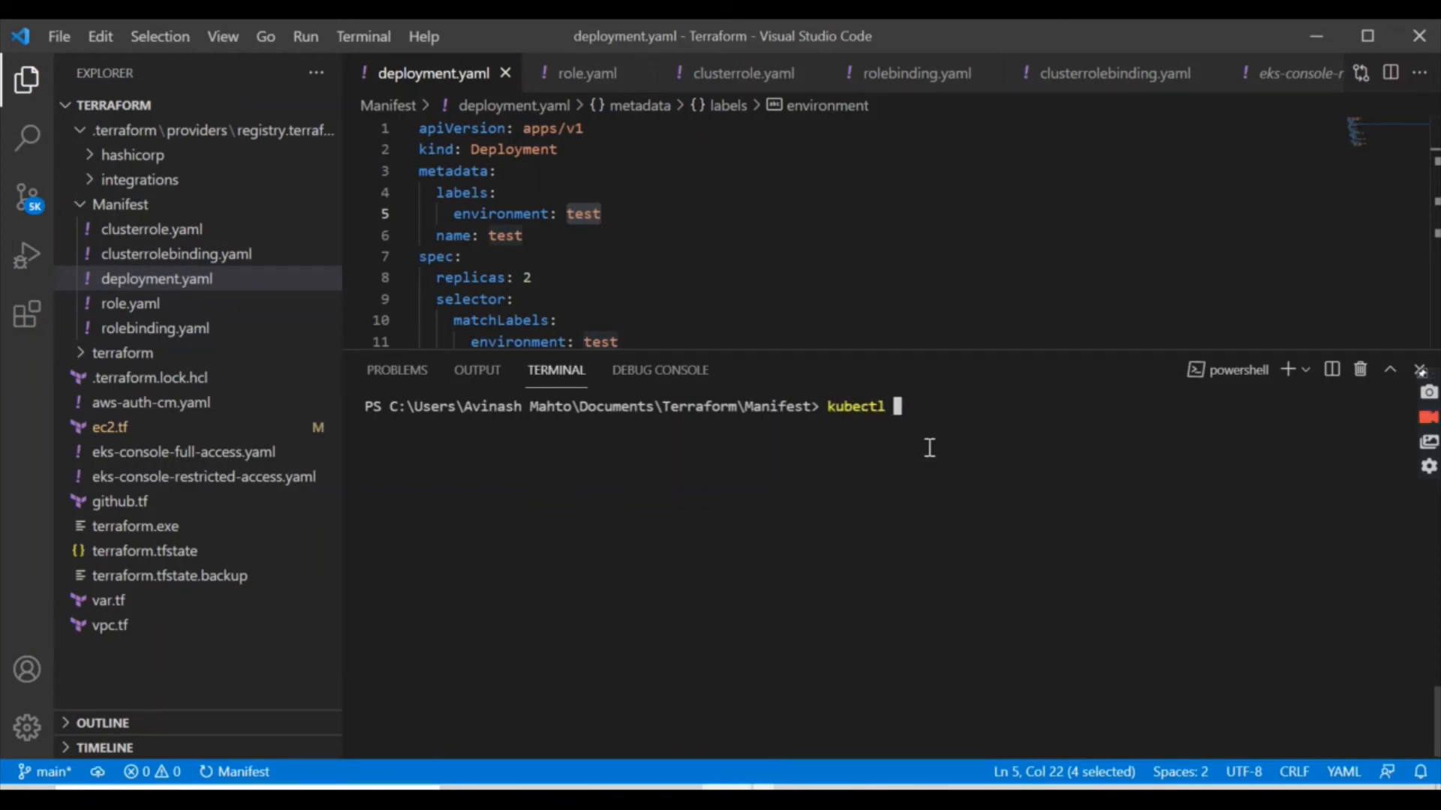
{"action": "type", "text": "apply -f .\\depl"}
{"action": "key", "text": "Tab"}
{"action": "key", "text": "Return"}
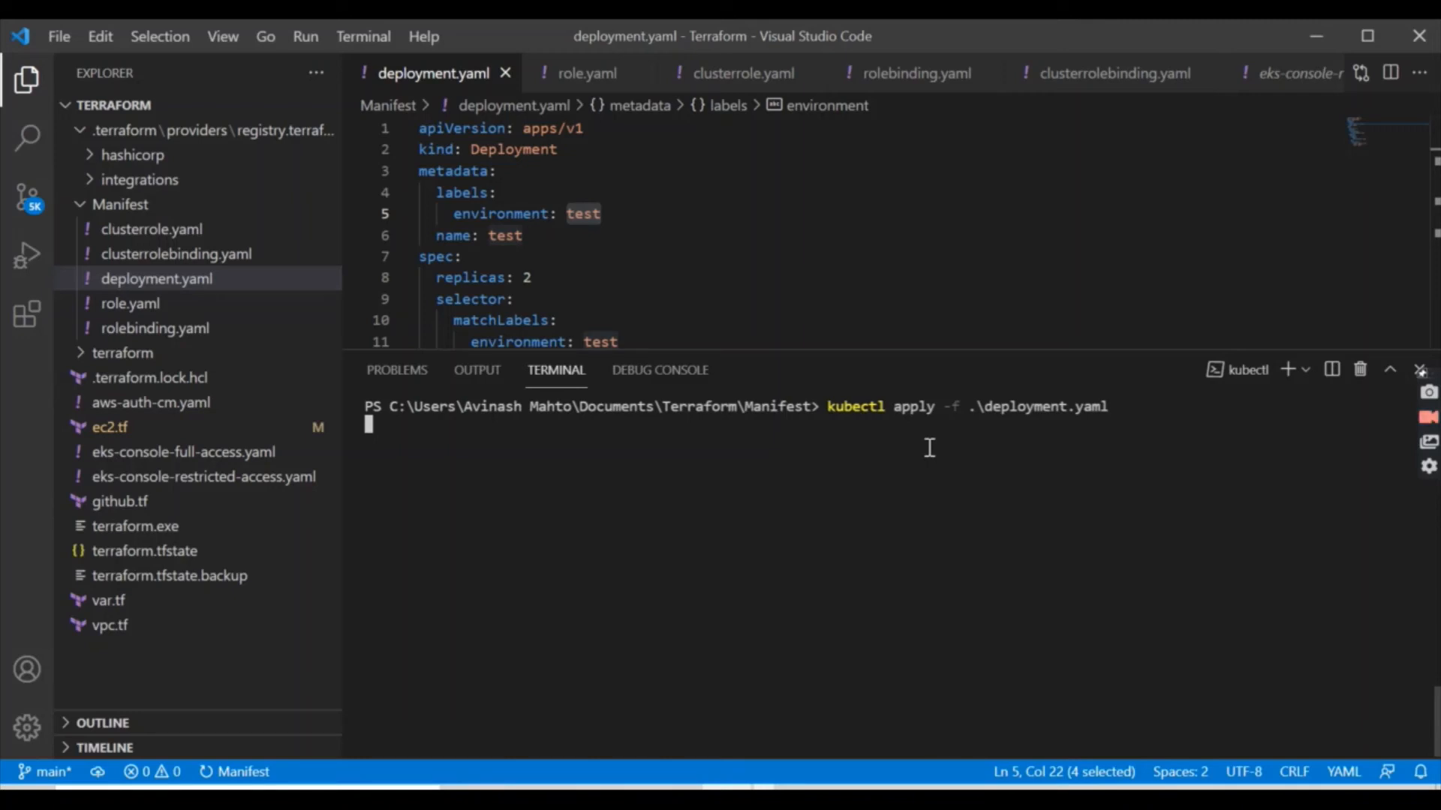
Run kubectl get all and check the listed pods, deployment, replica set and service.
{"action": "type", "text": "kub"}
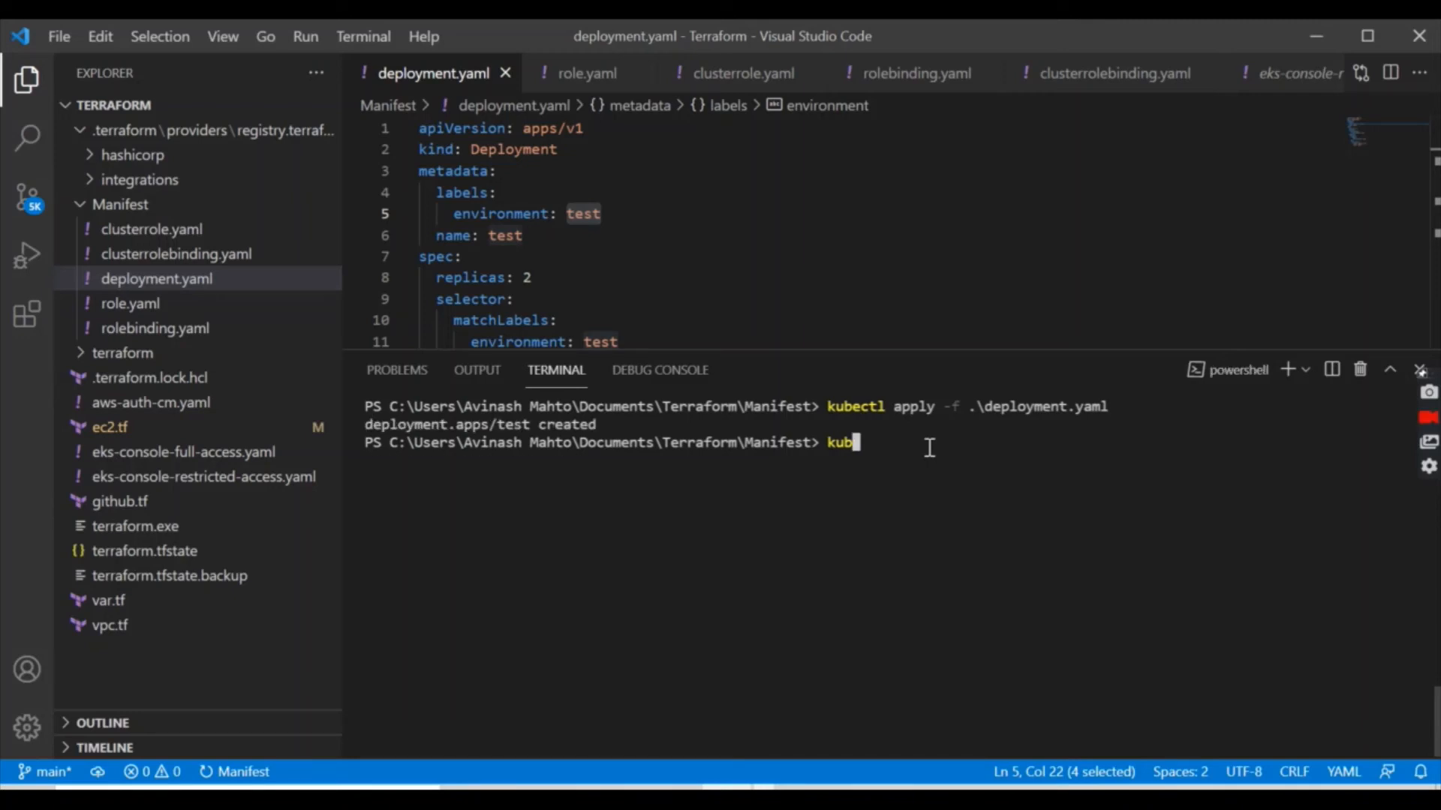
{"action": "type", "text": "ectl get all"}
{"action": "key", "text": "Return"}
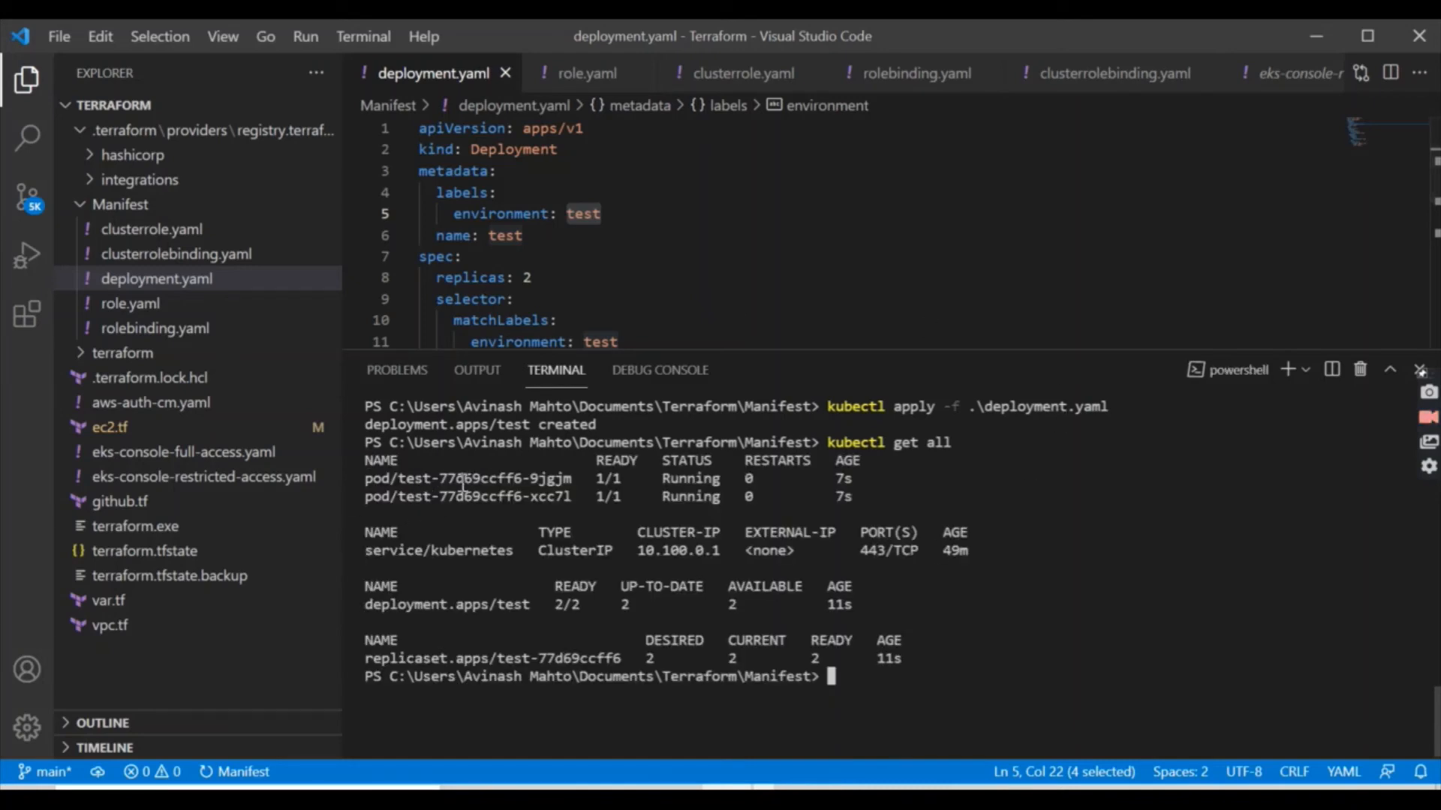
{"action": "double_click", "coordinate": [463, 478]}
{"action": "double_click", "coordinate": [428, 604]}
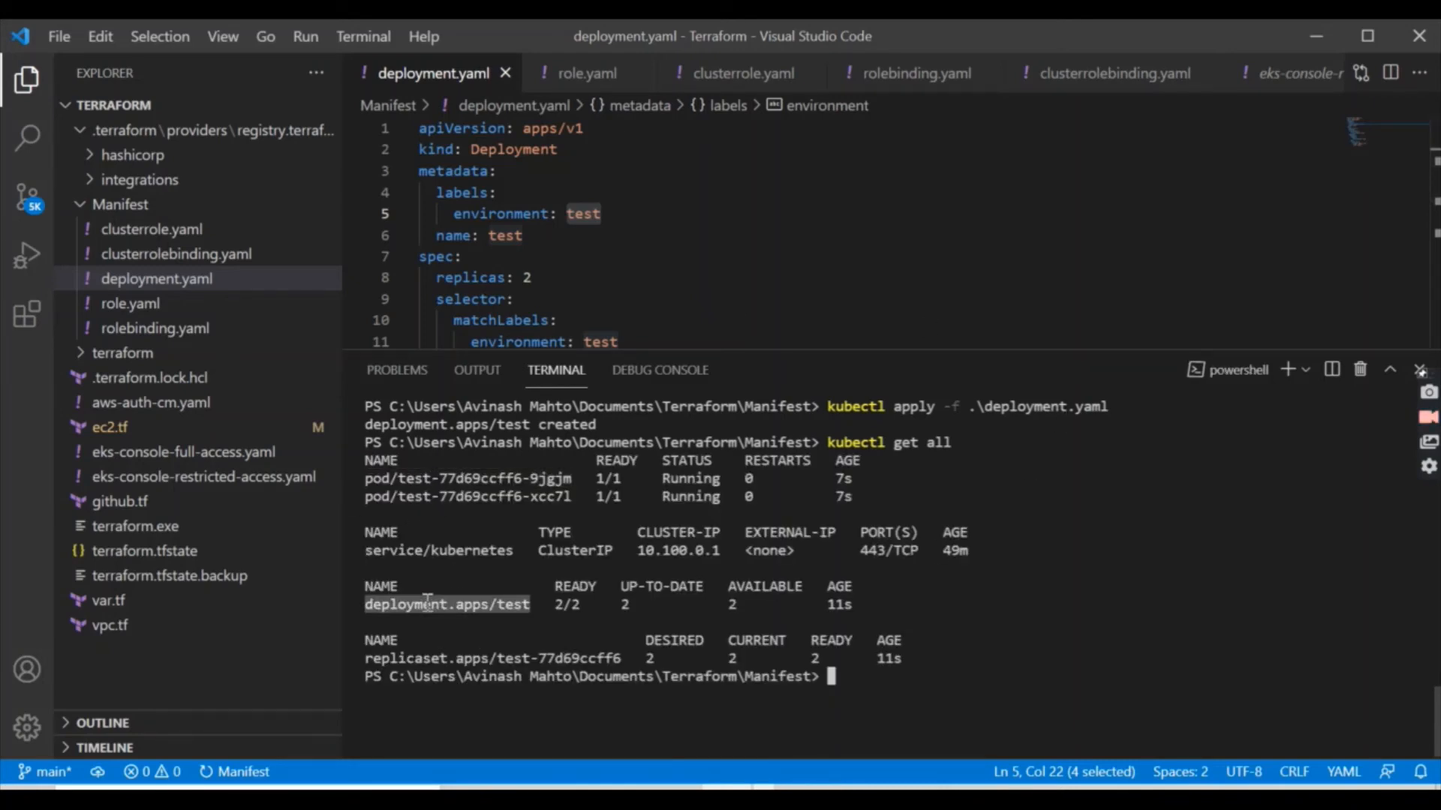
{"action": "double_click", "coordinate": [424, 659]}
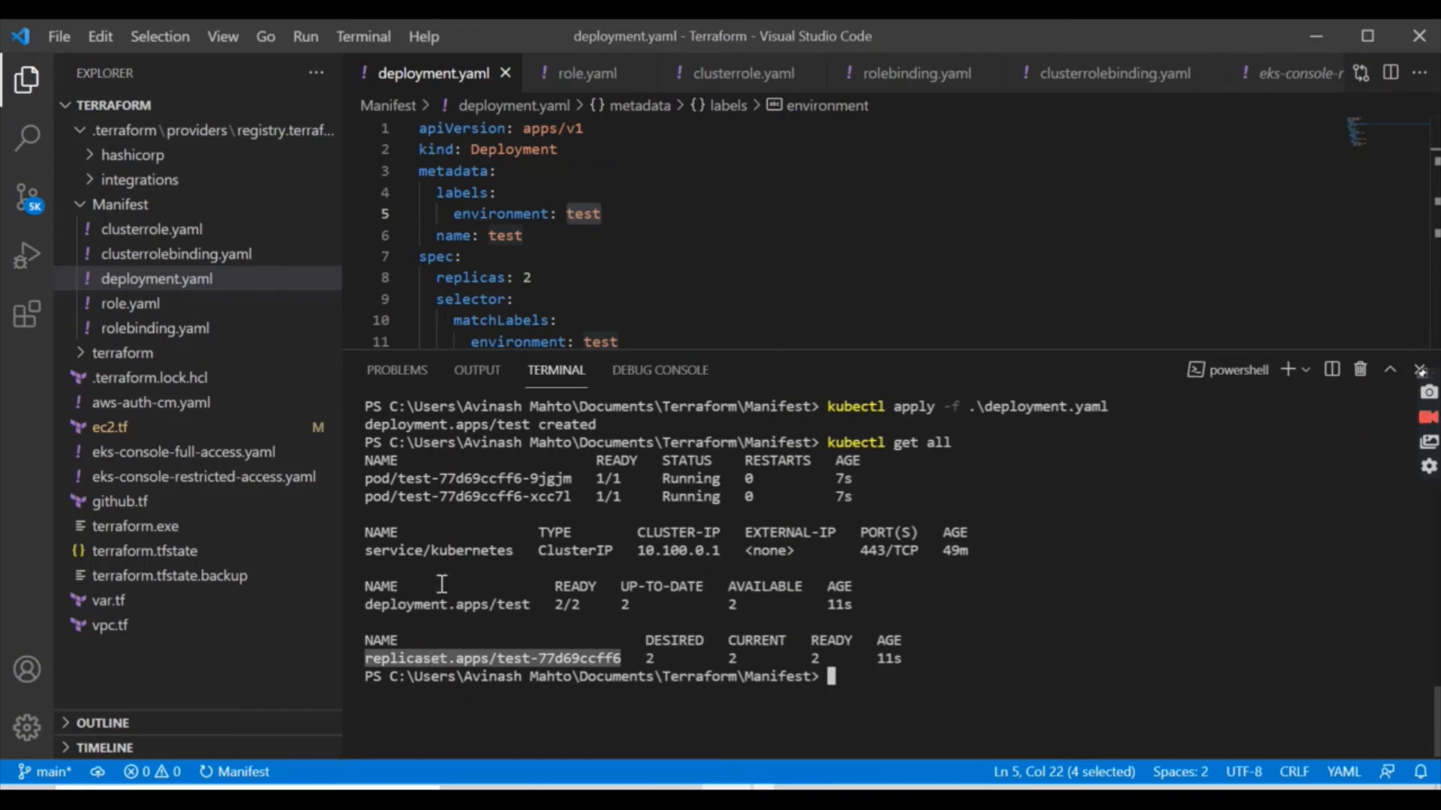
{"action": "double_click", "coordinate": [450, 550]}
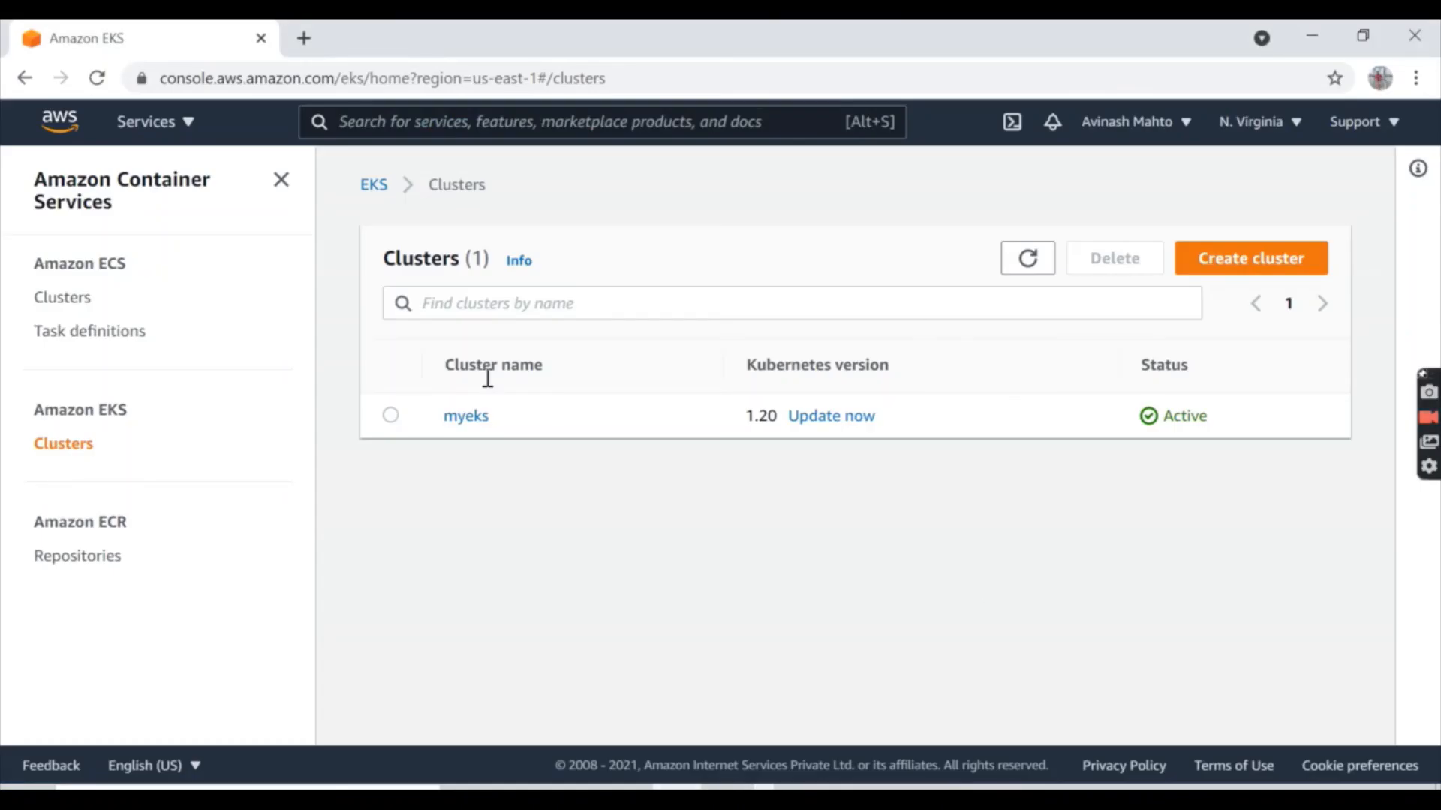
In the Chrome session, open the myeks cluster and examine its workloads.
{"action": "left_click", "coordinate": [464, 416]}
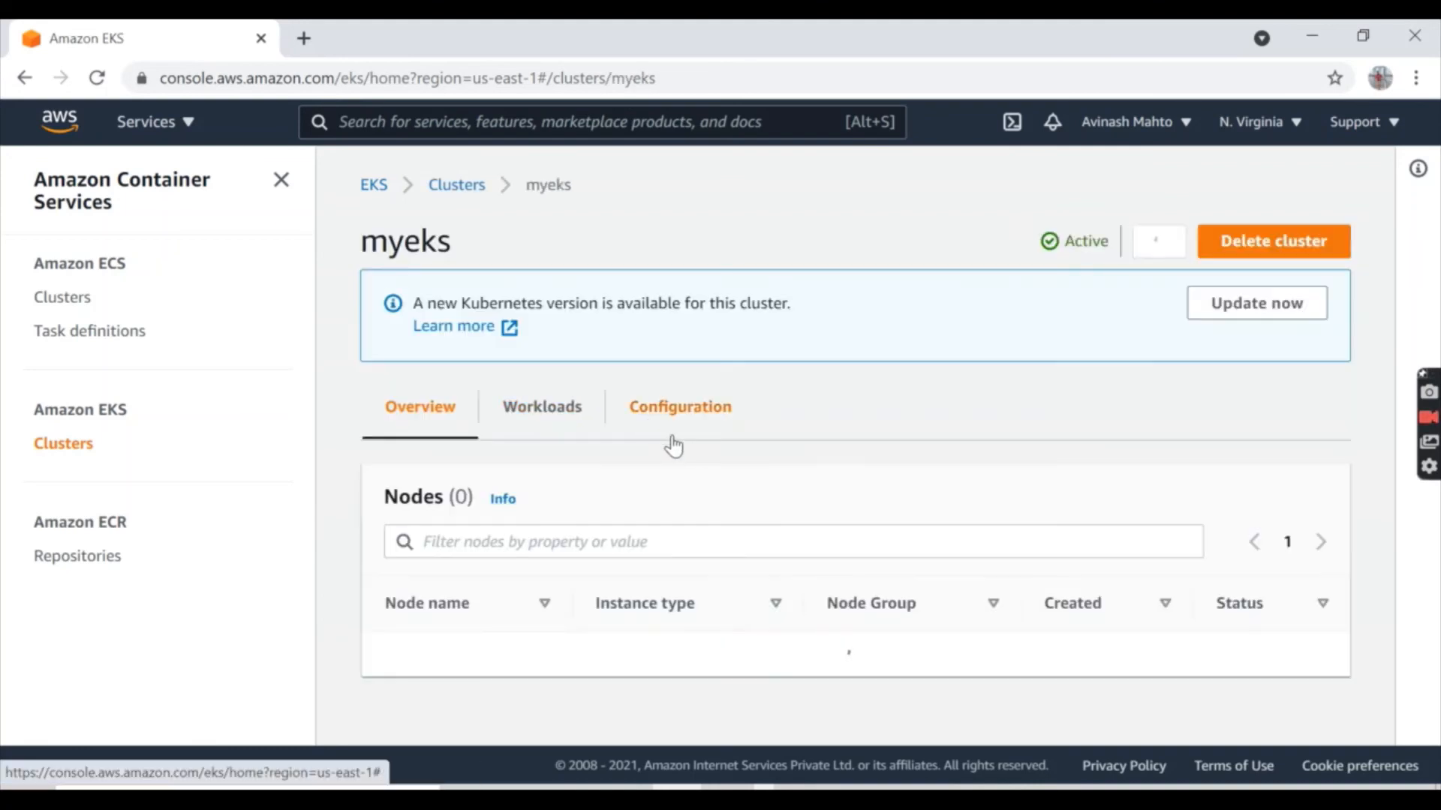
{"action": "left_click", "coordinate": [553, 408]}
{"action": "scroll", "coordinate": [839, 470], "scroll_direction": "down", "scroll_amount": 3}
{"action": "scroll", "coordinate": [785, 489], "scroll_direction": "down", "scroll_amount": 1}
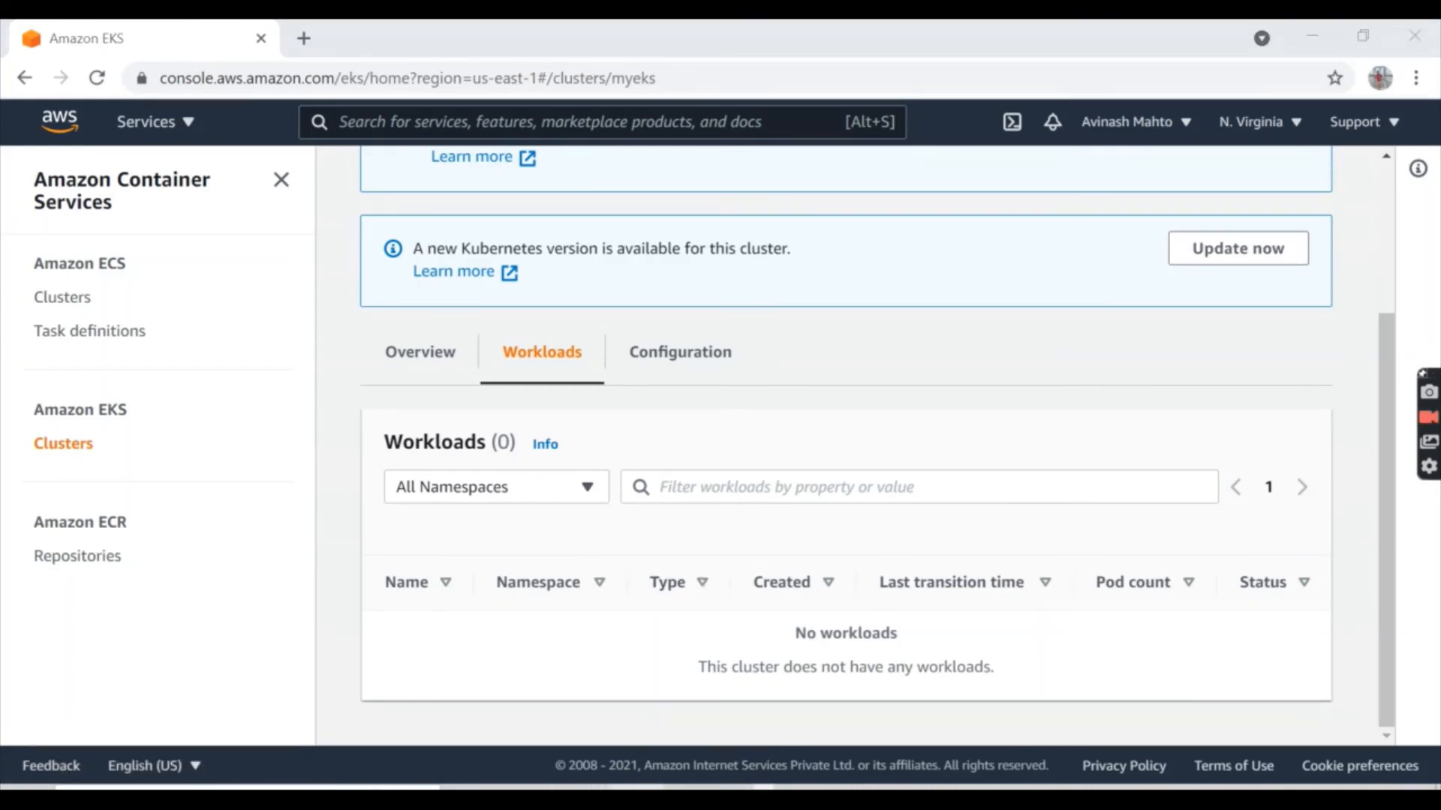
Switch to Edge, refresh the myeks cluster page and examine the updated workloads list.
{"action": "left_click", "coordinate": [600, 698]}
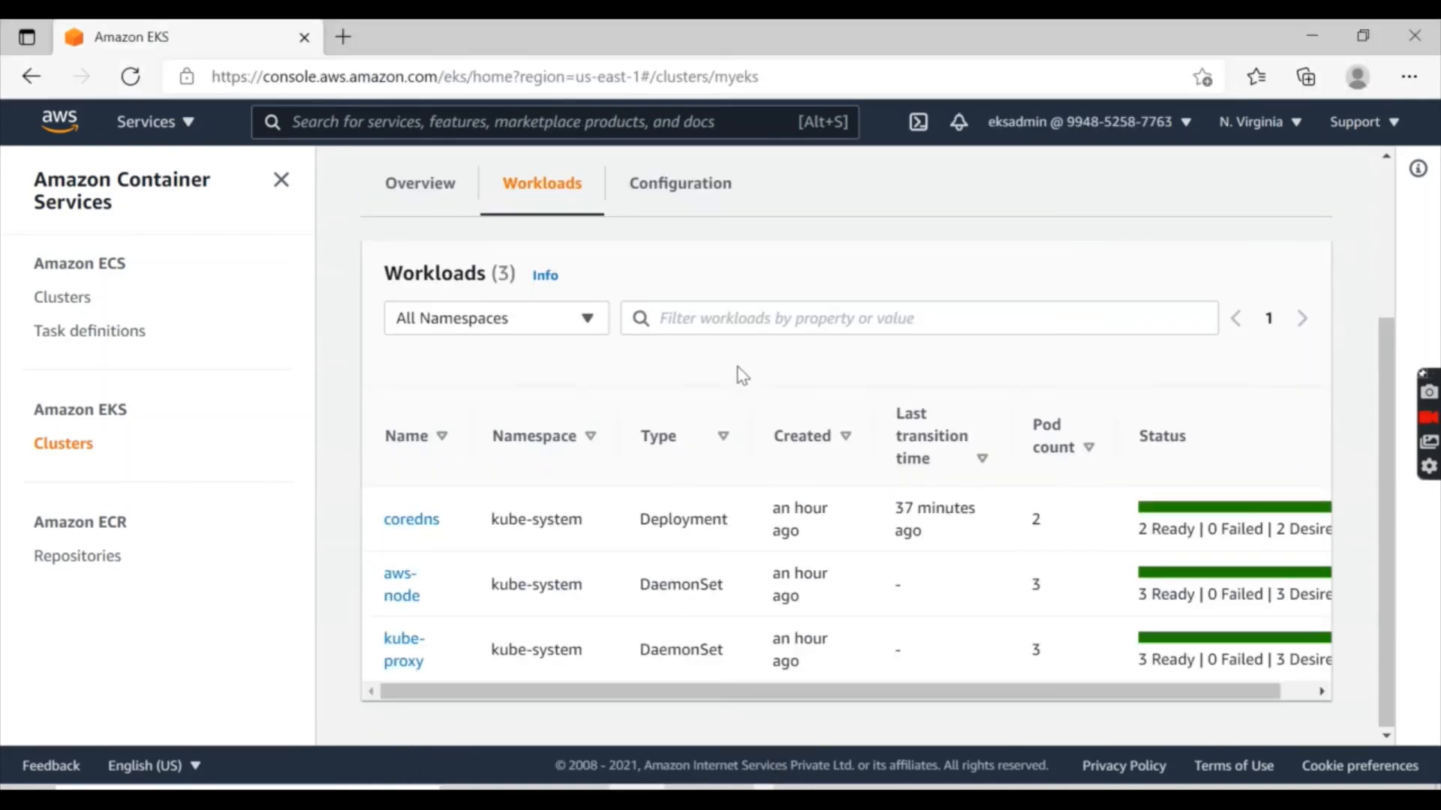
{"action": "scroll", "coordinate": [1145, 309], "scroll_direction": "up", "scroll_amount": 3}
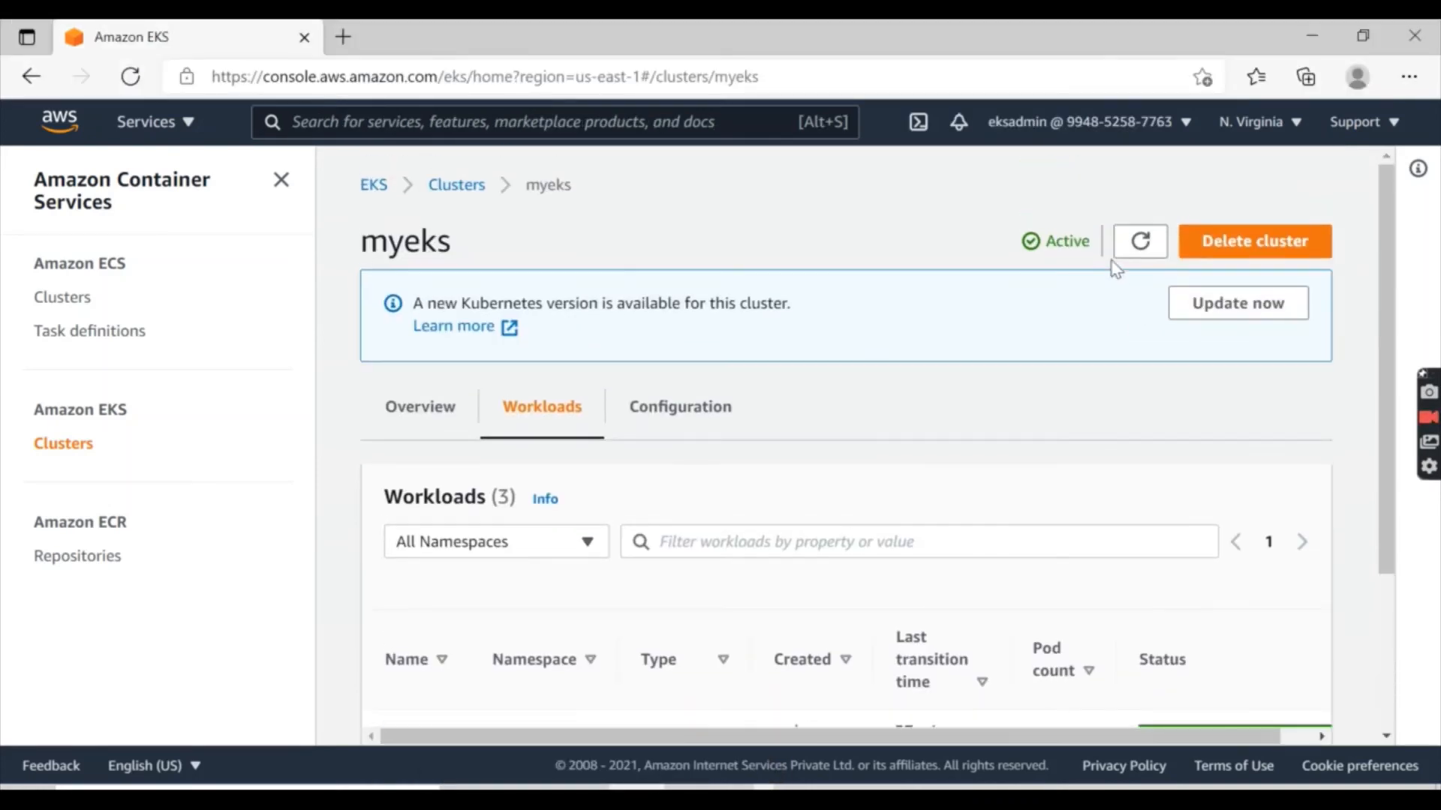
{"action": "left_click", "coordinate": [1140, 241]}
{"action": "scroll", "coordinate": [1025, 456], "scroll_direction": "down", "scroll_amount": 3}
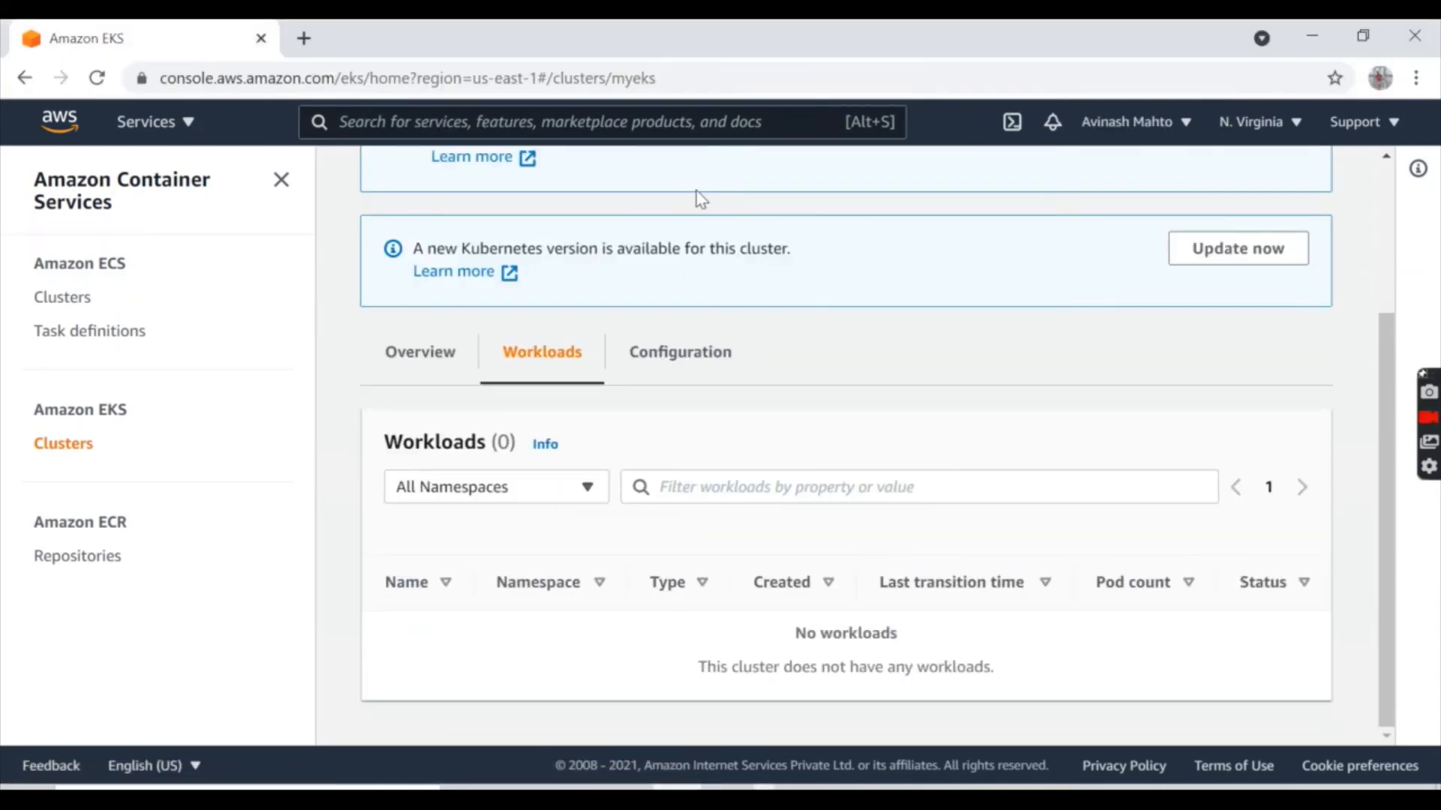
Back in Chrome, check the myeks access notice, search for cloud, open CloudTrail's Event history and review its events.
{"action": "scroll", "coordinate": [845, 425], "scroll_direction": "up", "scroll_amount": 3}
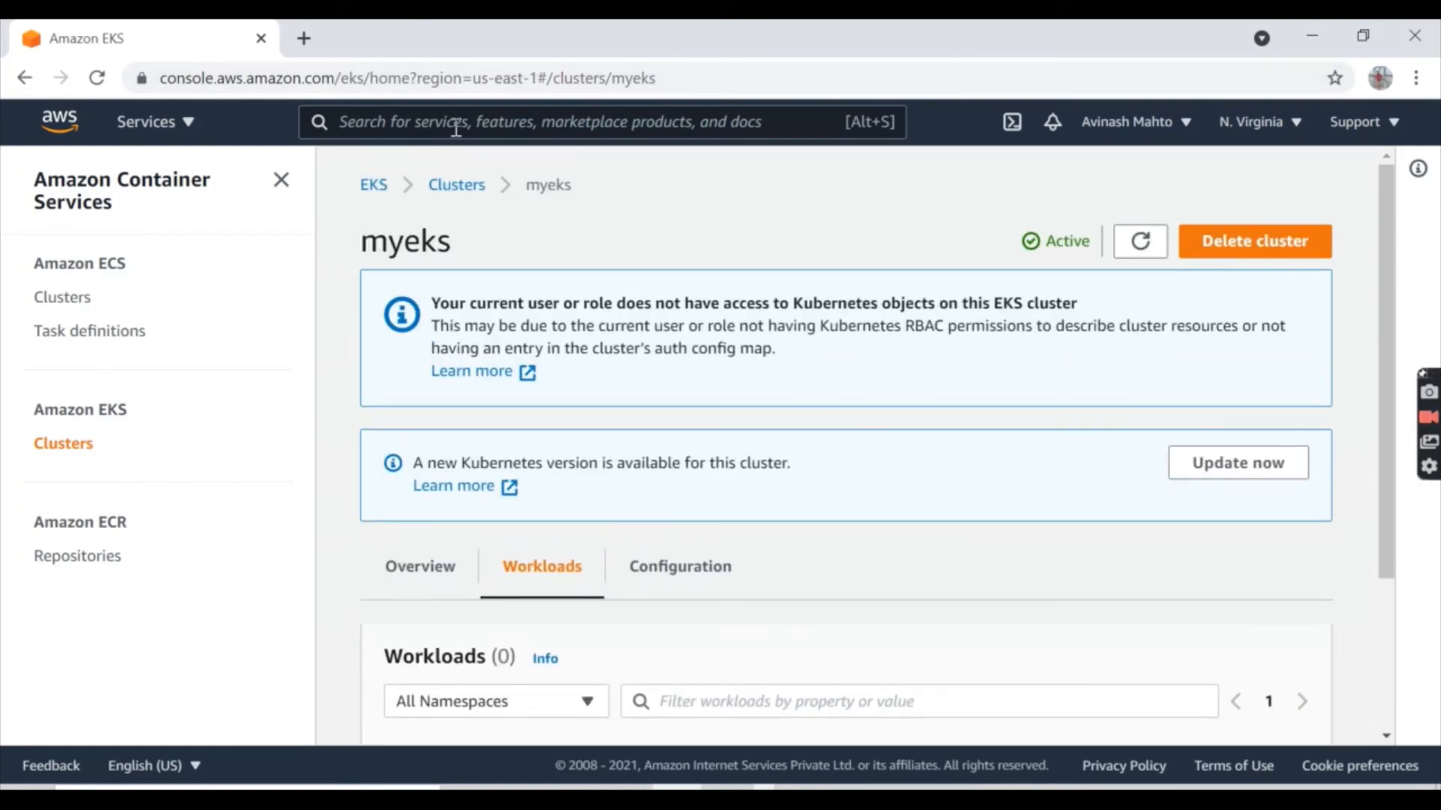
{"action": "left_click", "coordinate": [455, 127]}
{"action": "type", "text": "cloud9"}
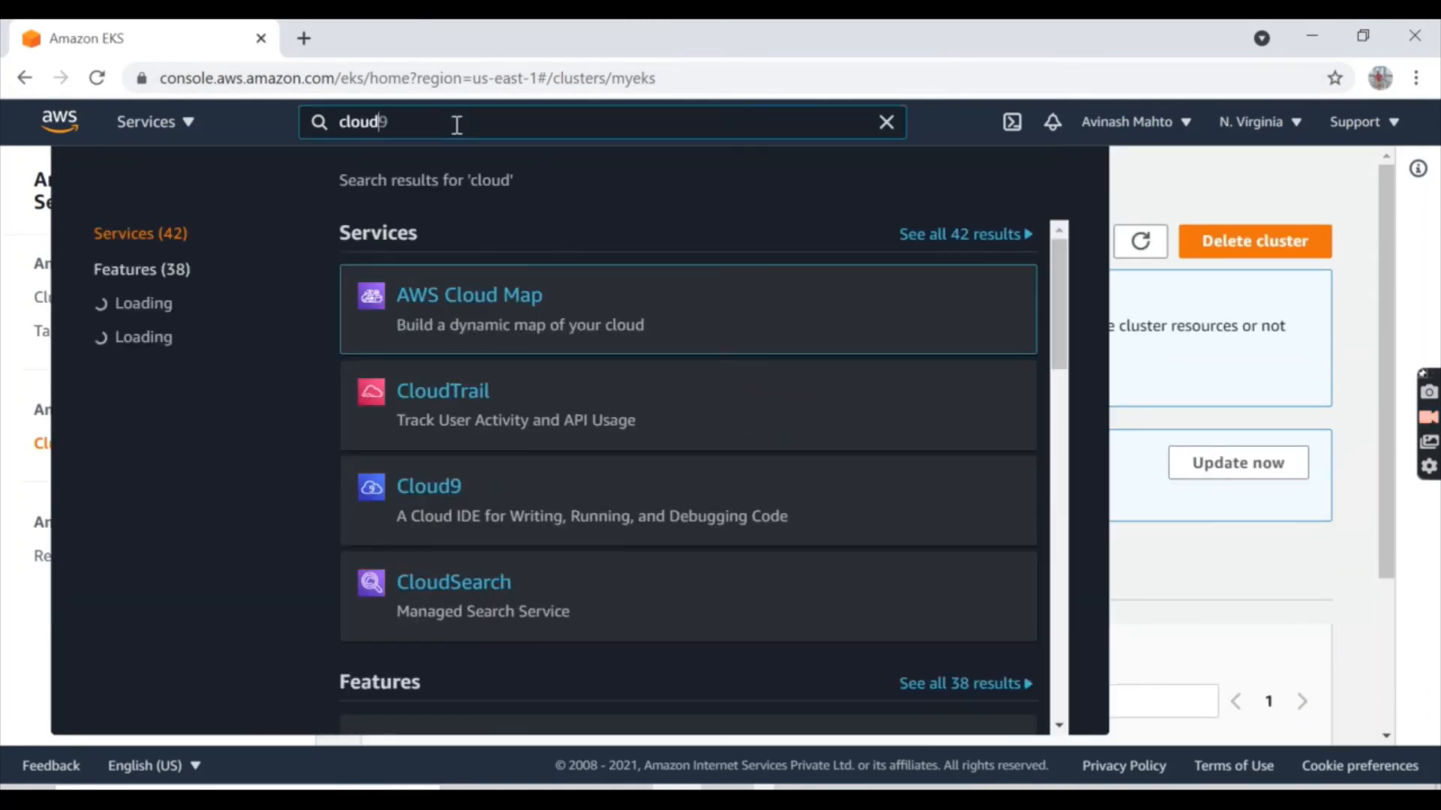
{"action": "mouse_move", "coordinate": [483, 400]}
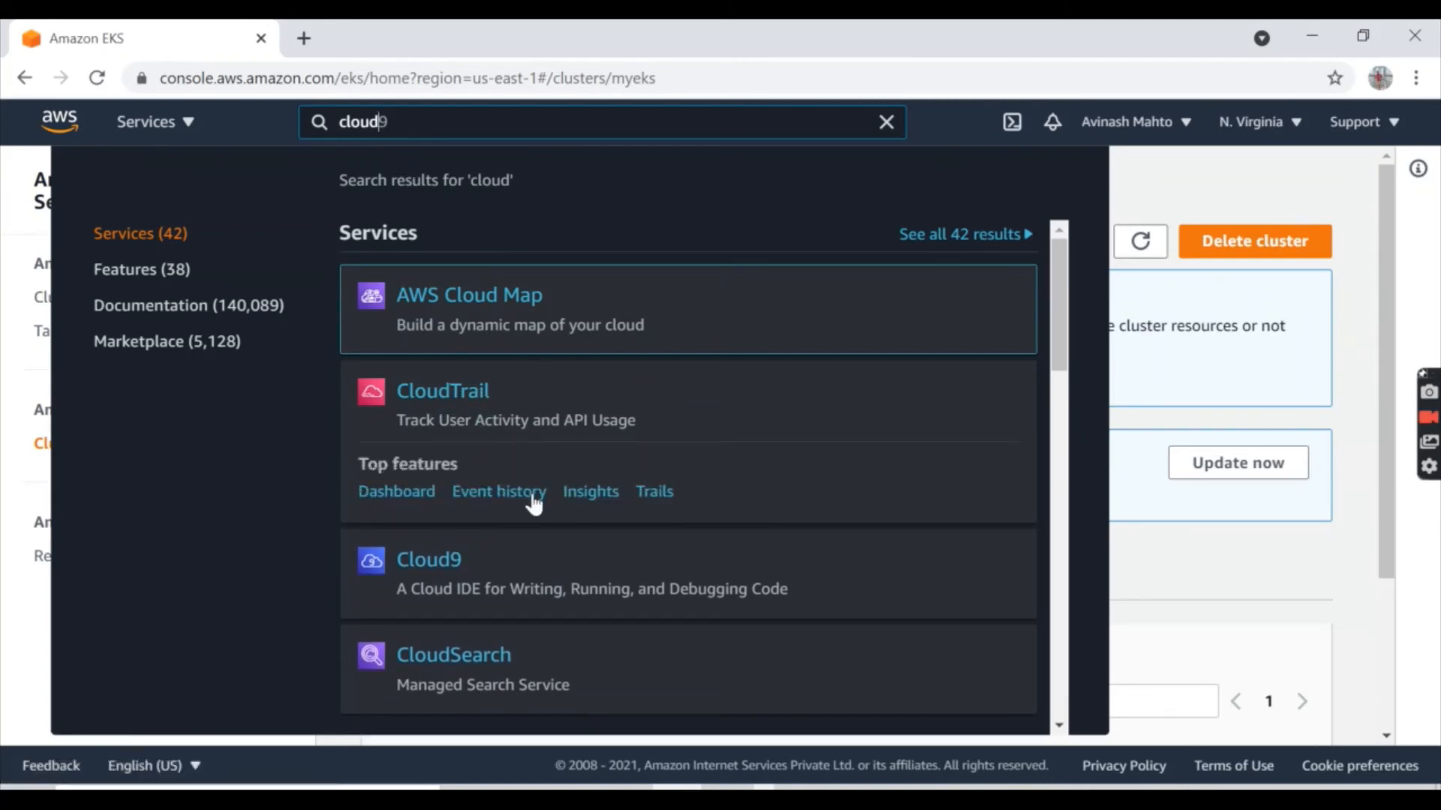
{"action": "left_click", "coordinate": [502, 493]}
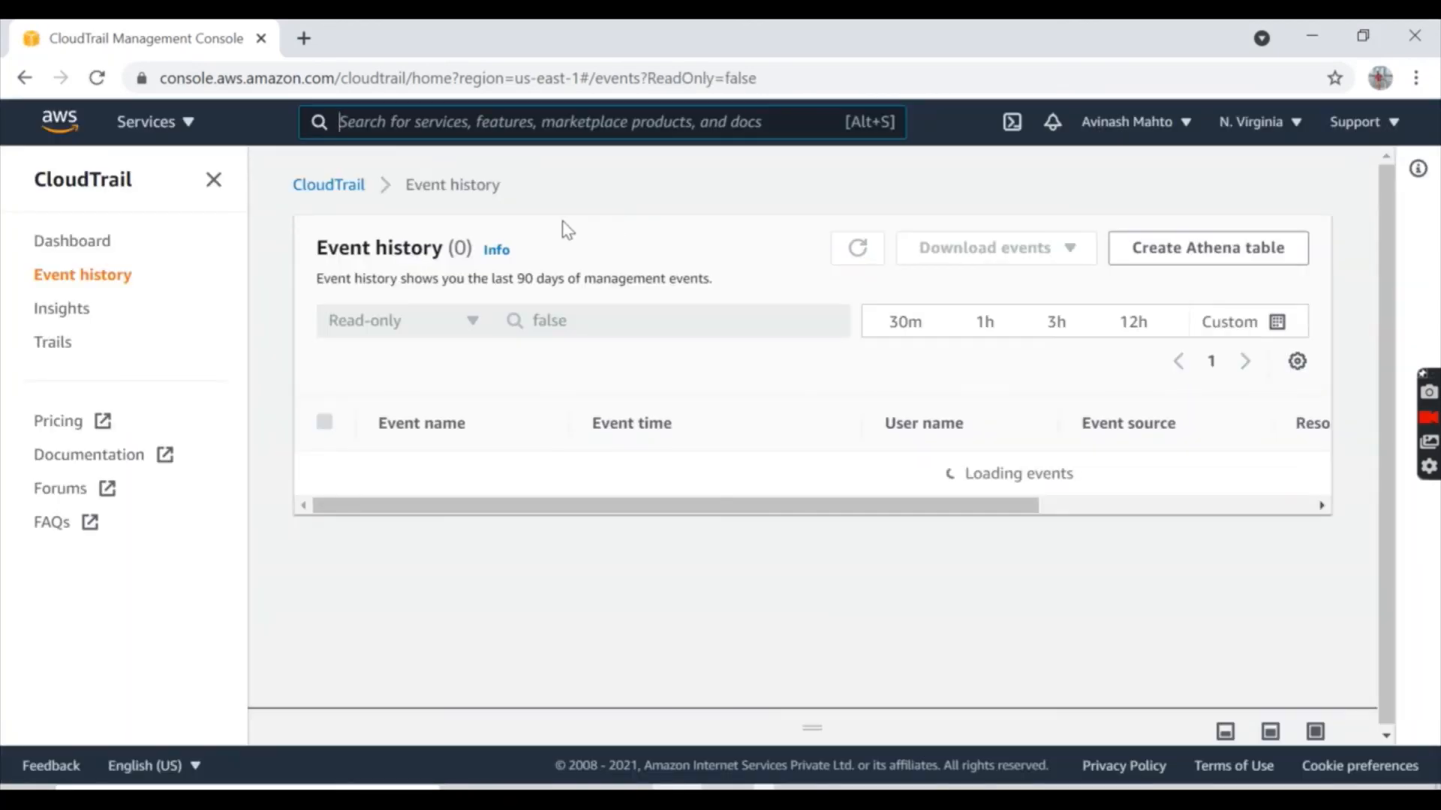
{"action": "scroll", "coordinate": [813, 555], "scroll_direction": "down", "scroll_amount": 2}
{"action": "scroll", "coordinate": [808, 548], "scroll_direction": "down", "scroll_amount": 10}
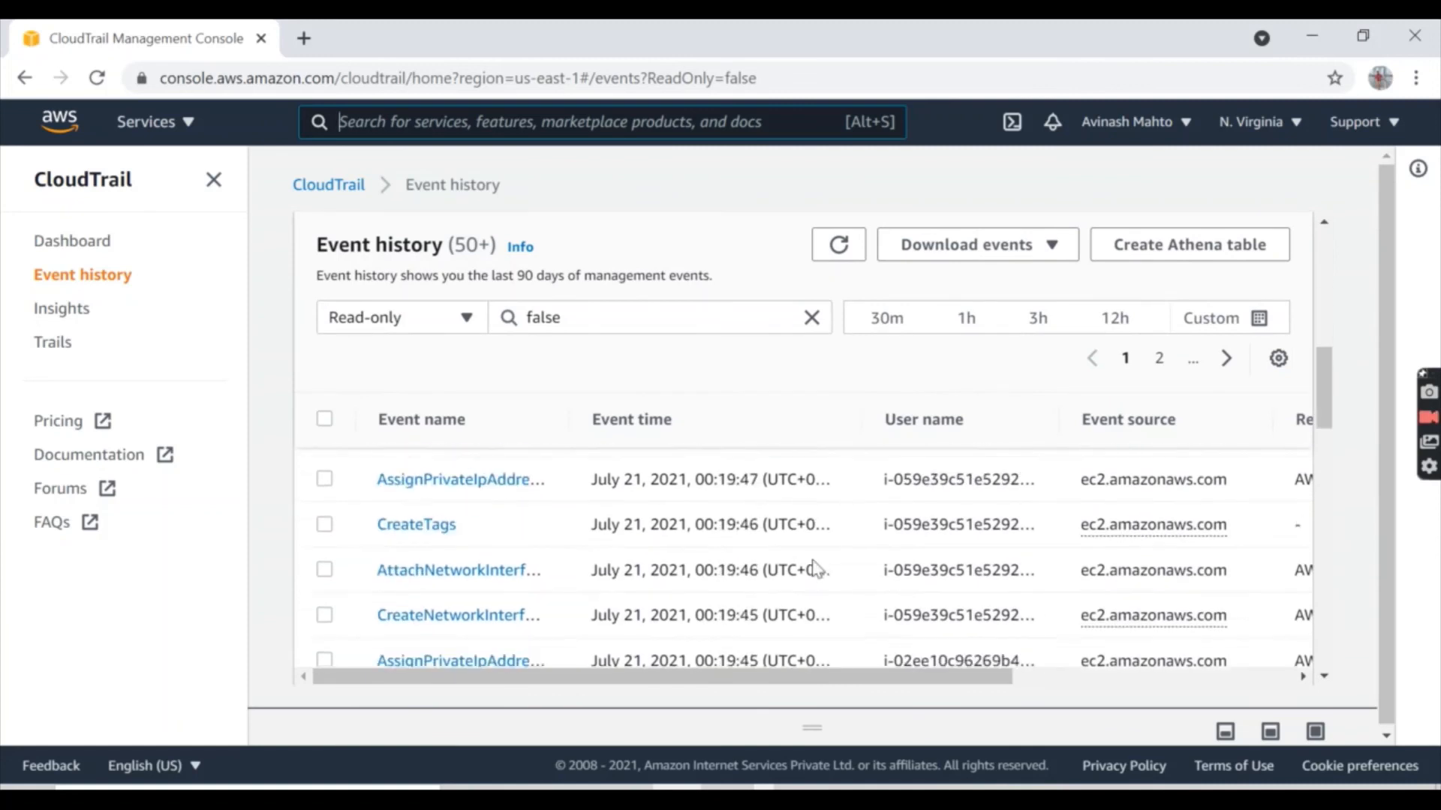
{"action": "scroll", "coordinate": [775, 609], "scroll_direction": "down", "scroll_amount": 3}
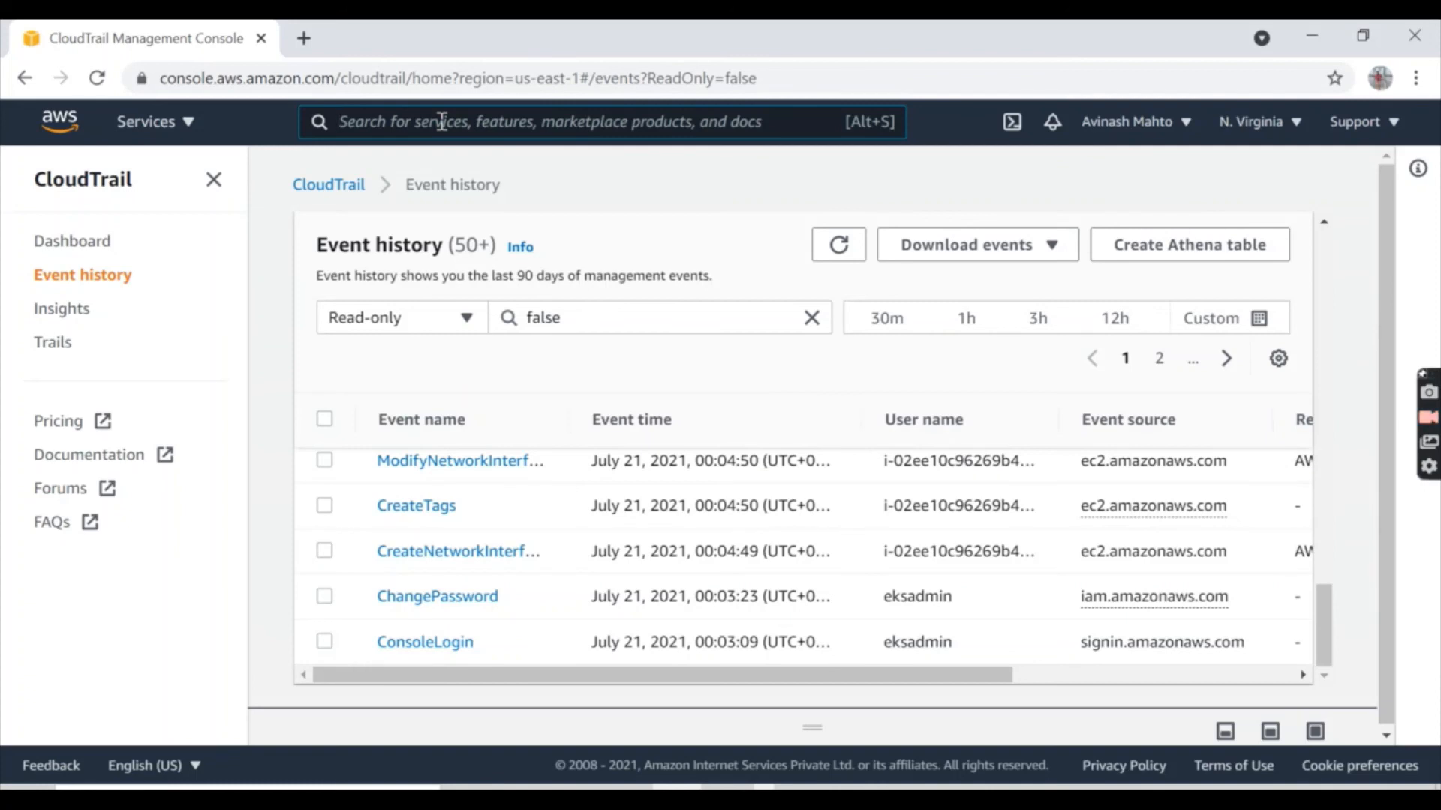
Search the AWS services for cloudfo and open CloudFormation.
{"action": "type", "text": "cloud9"}
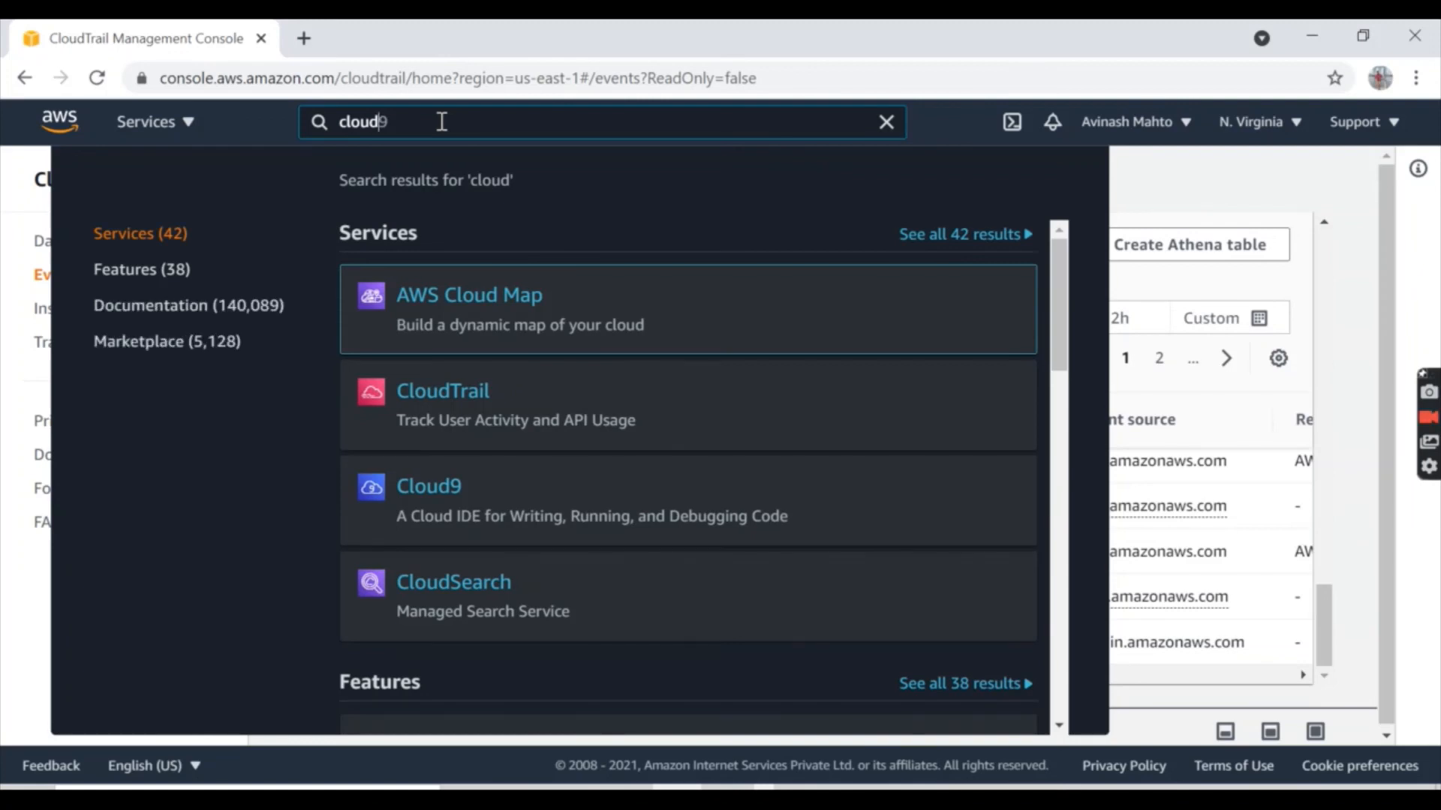
{"action": "key", "text": "BackSpace"}
{"action": "type", "text": "fo"}
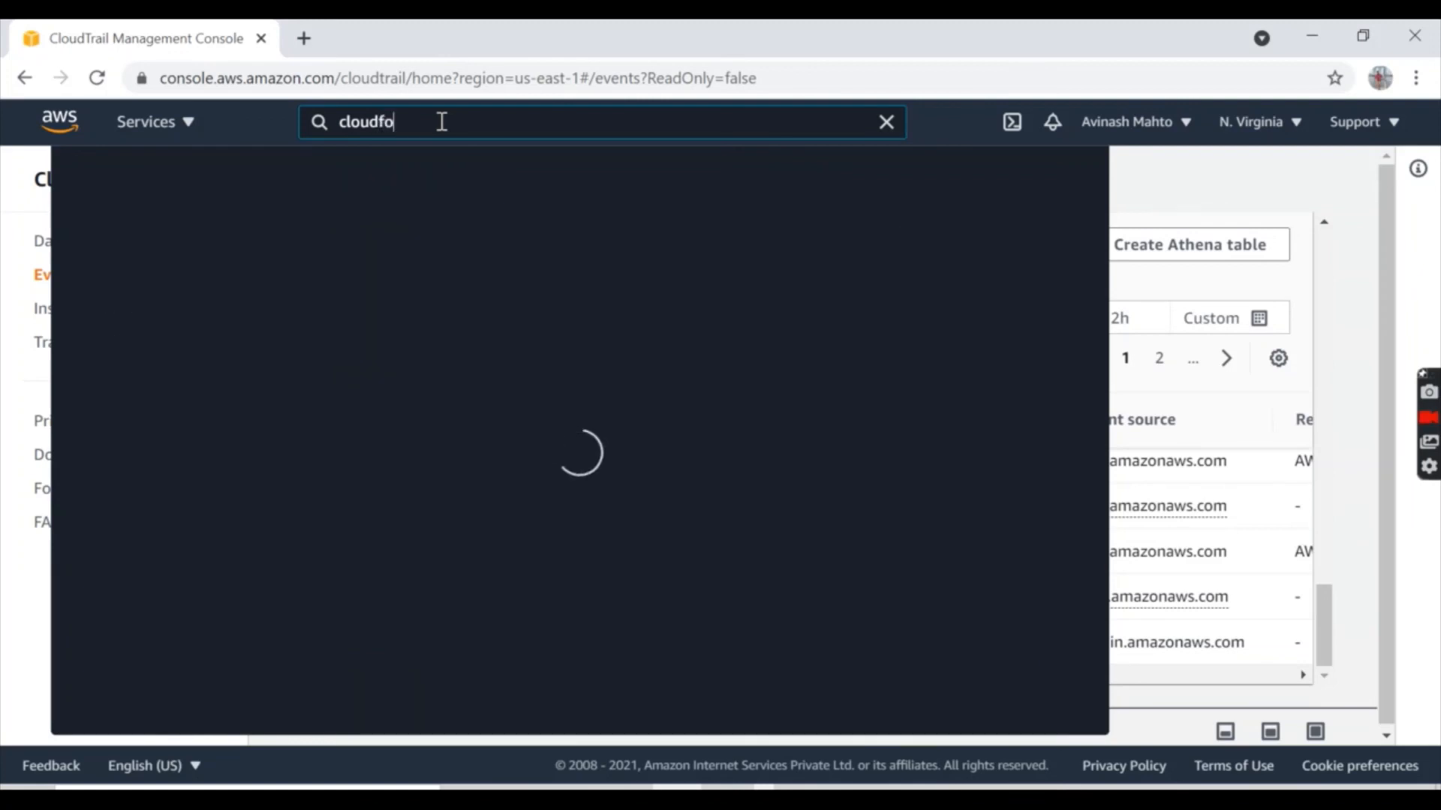
{"action": "left_click", "coordinate": [944, 246]}
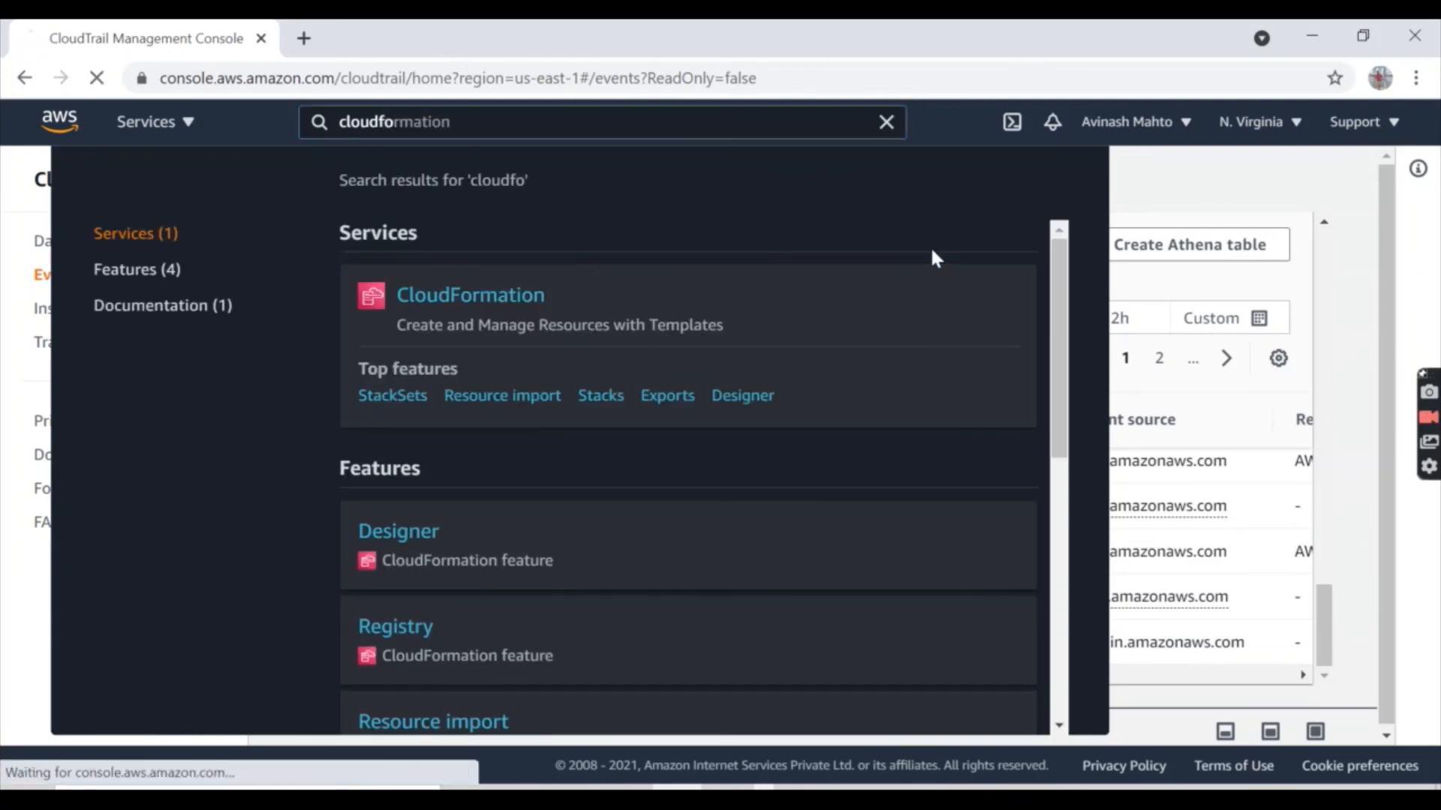